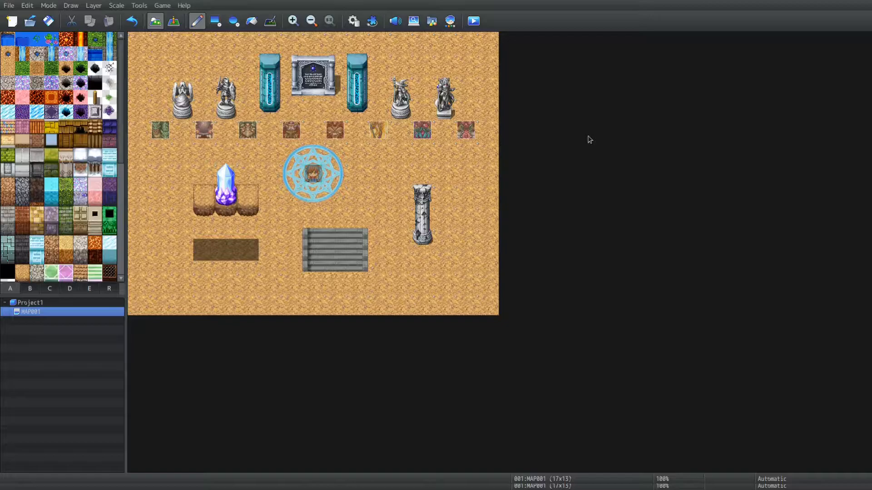
Step: Playtest the project, make the game window full screen and start creating a new map
{"action": "key", "text": "ctrl+r"}
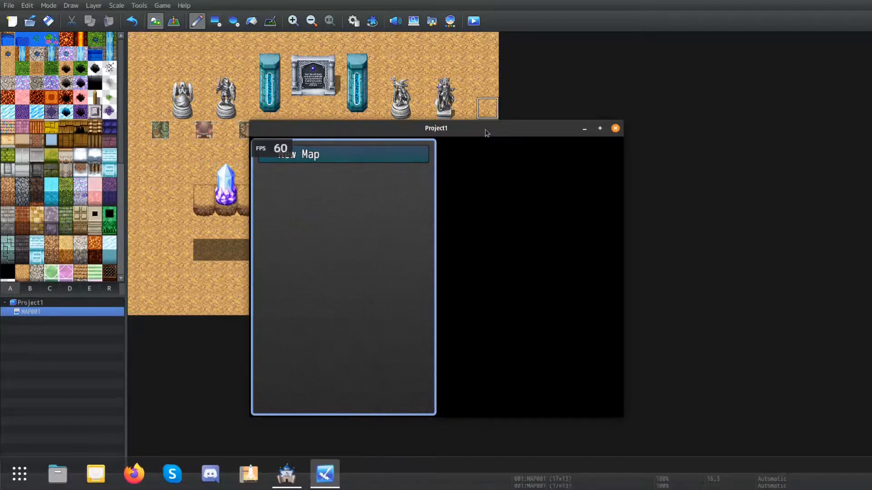
{"action": "key", "text": "F4"}
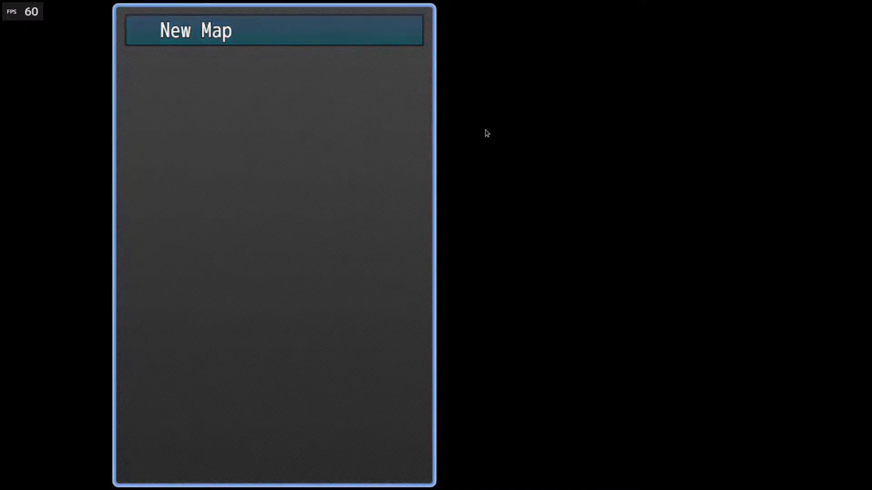
{"action": "key", "text": "Return"}
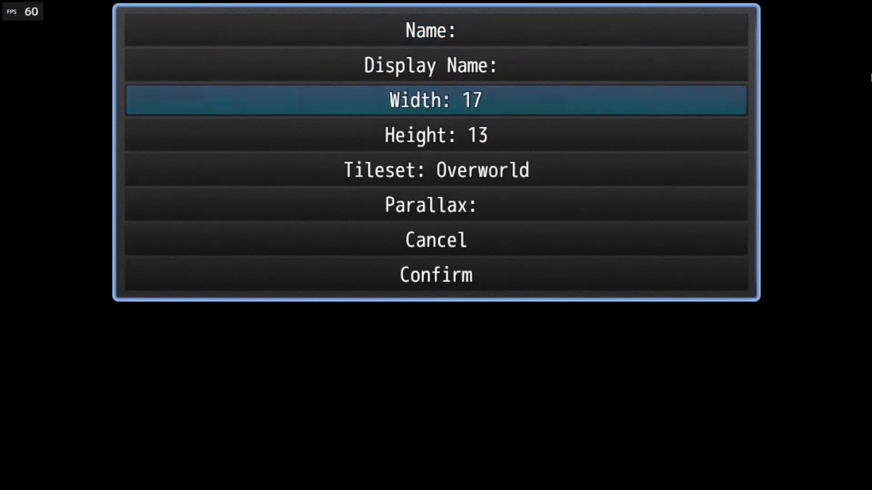
Step: Name the new map Test
{"action": "key", "text": "Up"}
{"action": "key", "text": "Up"}
{"action": "key", "text": "Return"}
{"action": "key", "text": "Down"}
{"action": "key", "text": "Down"}
{"action": "key", "text": "Down"}
{"action": "key", "text": "Right"}
{"action": "key", "text": "Right"}
{"action": "key", "text": "Right"}
{"action": "key", "text": "Right"}
{"action": "key", "text": "Return"}
{"action": "key", "text": "Right"}
{"action": "key", "text": "Right"}
{"action": "key", "text": "Right"}
{"action": "key", "text": "Right"}
{"action": "key", "text": "Right"}
{"action": "key", "text": "Up"}
{"action": "key", "text": "Up"}
{"action": "key", "text": "Up"}
{"action": "key", "text": "Return"}
{"action": "key", "text": "Left"}
{"action": "key", "text": "Down"}
{"action": "key", "text": "Down"}
{"action": "key", "text": "Down"}
{"action": "key", "text": "Return"}
{"action": "key", "text": "Right"}
{"action": "key", "text": "Return"}
{"action": "key", "text": "Down"}
{"action": "key", "text": "Down"}
{"action": "key", "text": "Down"}
{"action": "key", "text": "Down"}
{"action": "key", "text": "Down"}
{"action": "key", "text": "Return"}
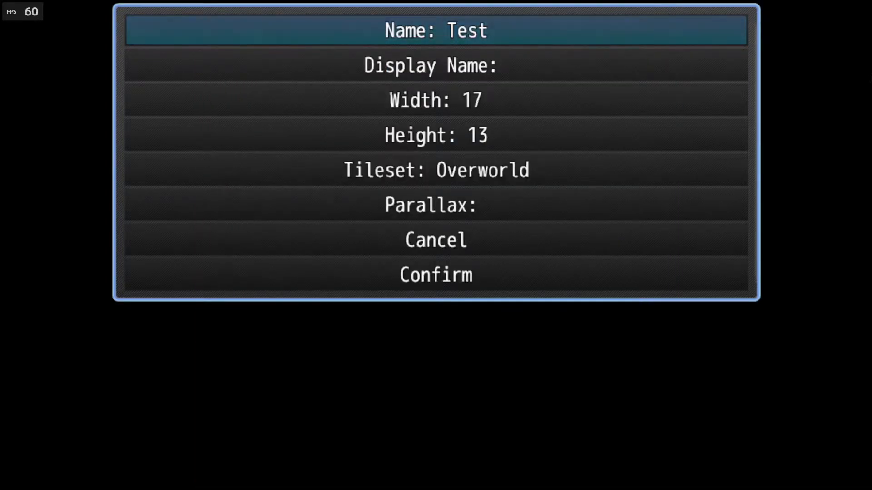
Step: Set the new map's tileset to Dungeon
{"action": "key", "text": "Down"}
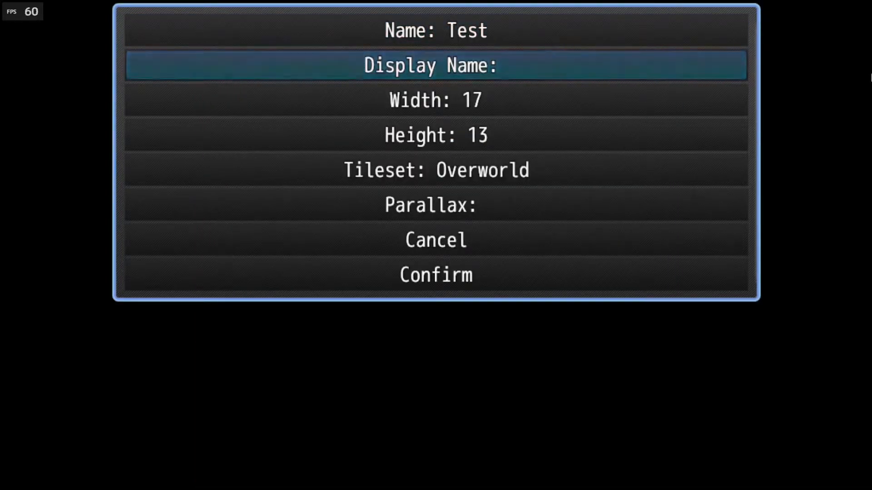
{"action": "key", "text": "Down"}
{"action": "key", "text": "Down"}
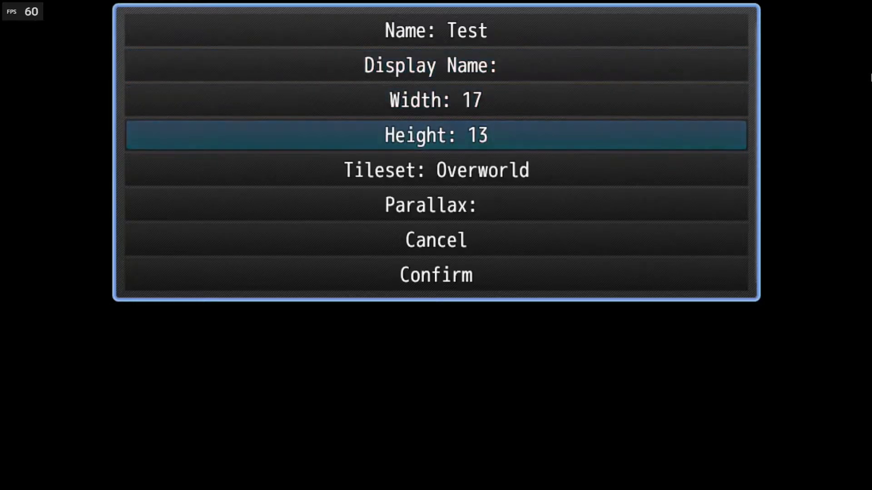
{"action": "key", "text": "Down"}
{"action": "key", "text": "Return"}
{"action": "key", "text": "Down"}
{"action": "key", "text": "Down"}
{"action": "key", "text": "Down"}
{"action": "key", "text": "Return"}
Step: Set the new map's parallax background to DarkSpace
{"action": "key", "text": "Down"}
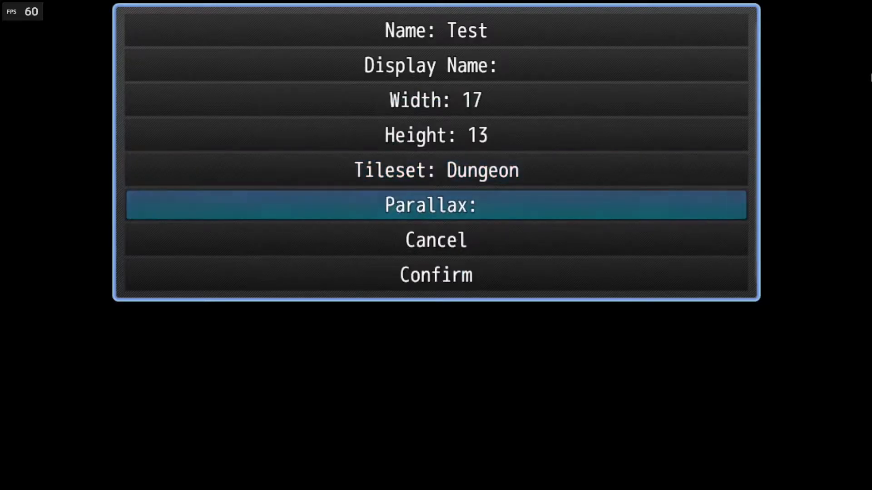
{"action": "key", "text": "Return"}
{"action": "key", "text": "Down"}
{"action": "key", "text": "Down"}
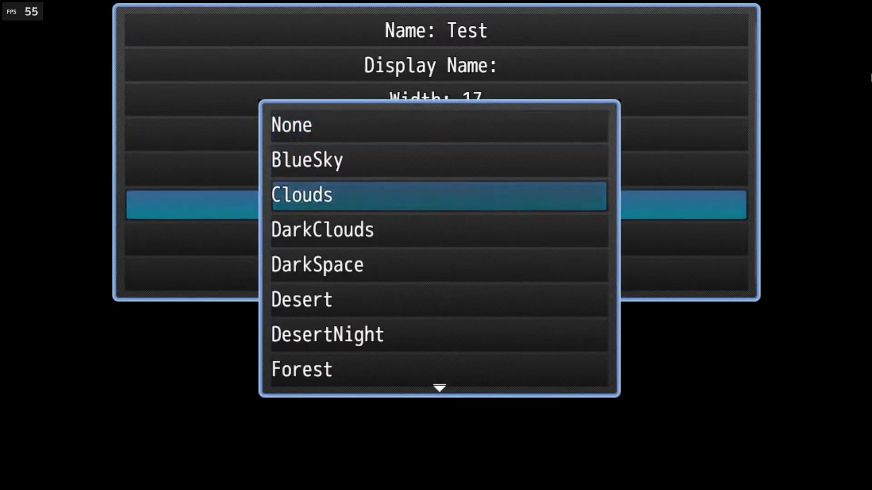
{"action": "key", "text": "Down"}
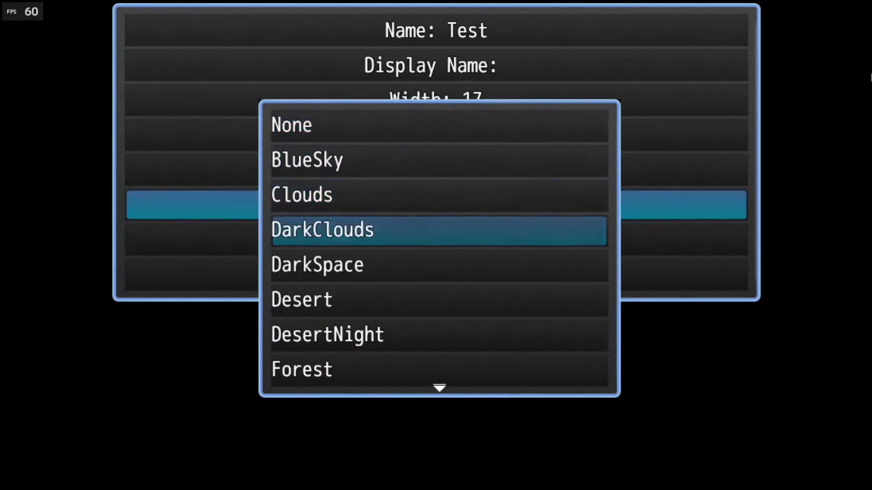
{"action": "key", "text": "Down"}
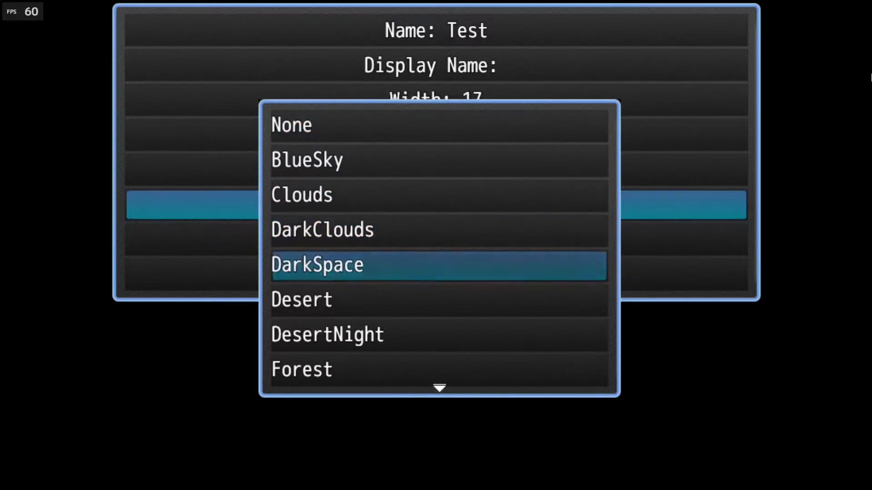
{"action": "key", "text": "Return"}
Step: Confirm the new map's settings and open the Test map in the 3D editor
{"action": "key", "text": "Down"}
{"action": "key", "text": "Down"}
{"action": "key", "text": "Return"}
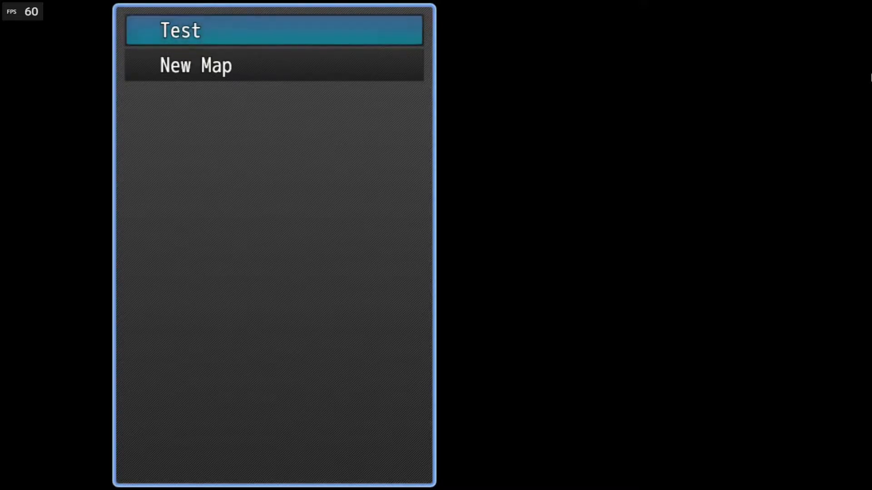
{"action": "key", "text": "Return"}
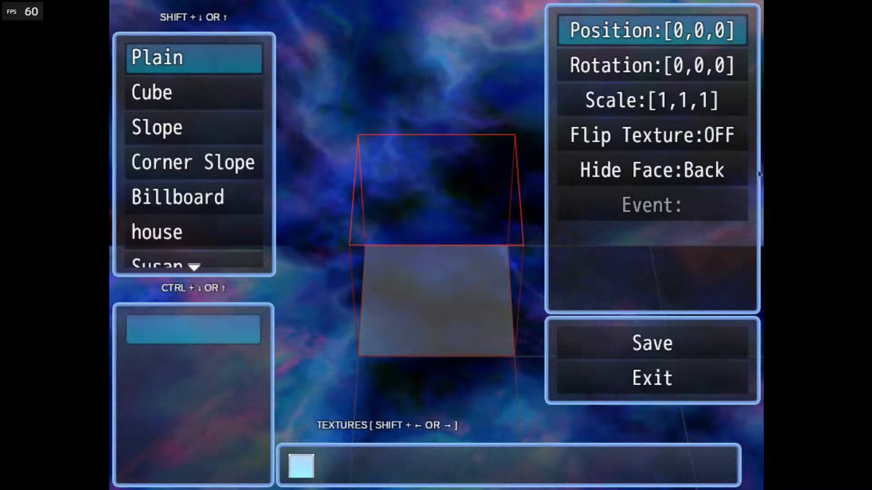
Step: Orbit the 3D view to examine the Plain tile and the placement cursor from several angles
{"action": "left_click_drag", "start_coordinate": [400, 347], "coordinate": [389, 256]}
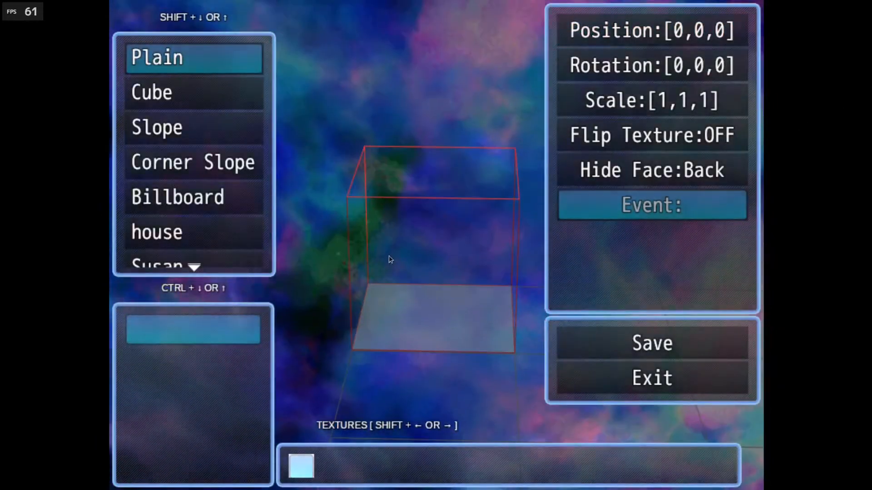
{"action": "left_click_drag", "start_coordinate": [433, 240], "coordinate": [436, 204]}
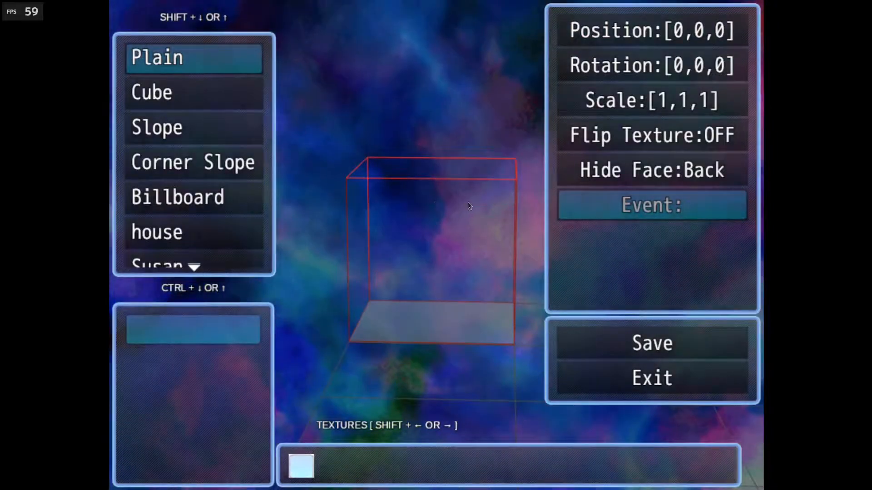
{"action": "left_click_drag", "start_coordinate": [478, 202], "coordinate": [394, 373]}
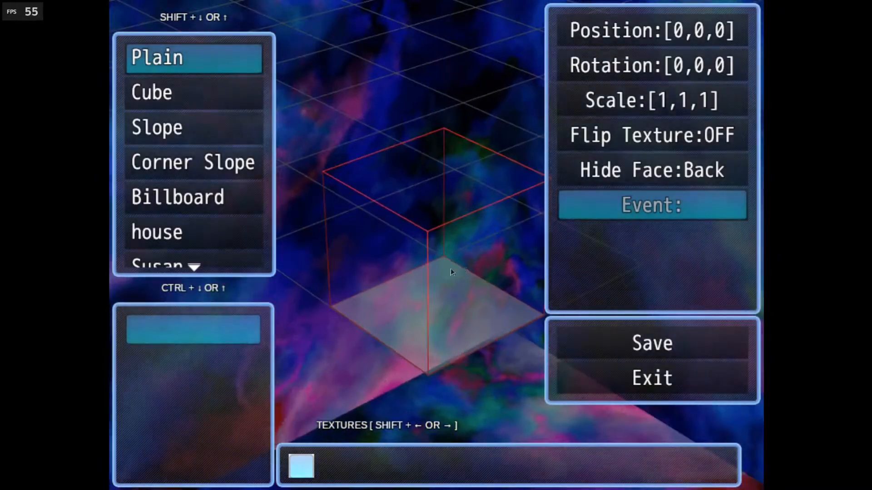
{"action": "left_click_drag", "start_coordinate": [456, 266], "coordinate": [423, 279]}
{"action": "left_click_drag", "start_coordinate": [464, 217], "coordinate": [367, 161]}
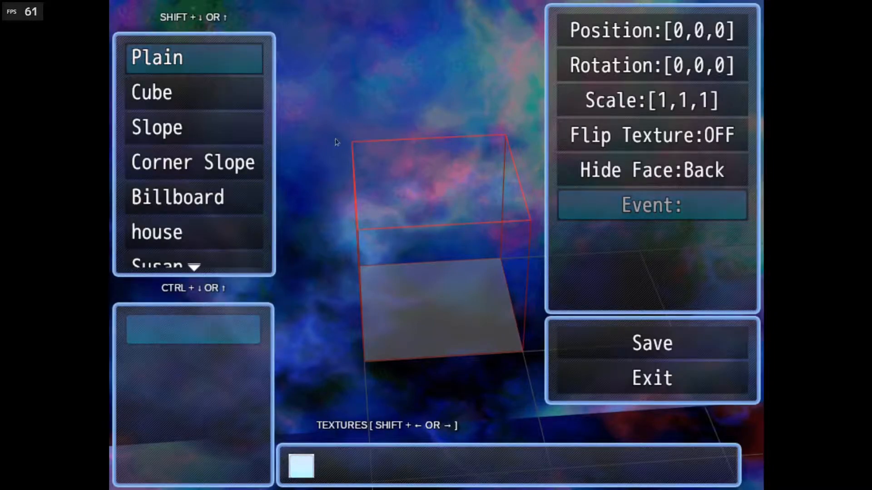
{"action": "left_click_drag", "start_coordinate": [459, 204], "coordinate": [430, 170]}
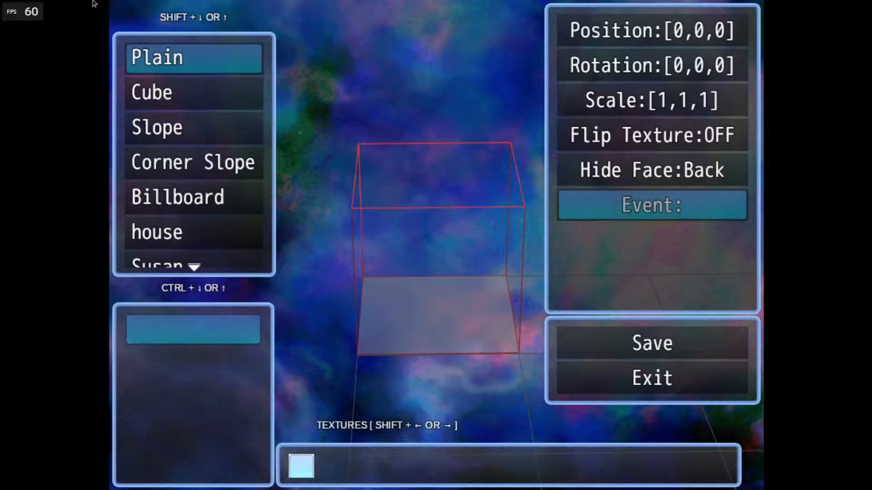
Step: Preview the Cube, Slope, Corner Slope and Billboard shapes in turn at the placement cursor
{"action": "key", "text": "shift+Down"}
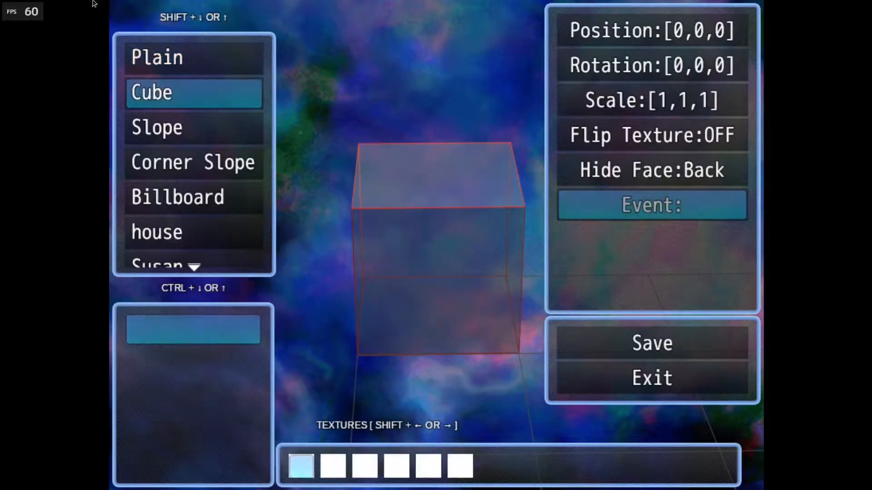
{"action": "key", "text": "shift+Down"}
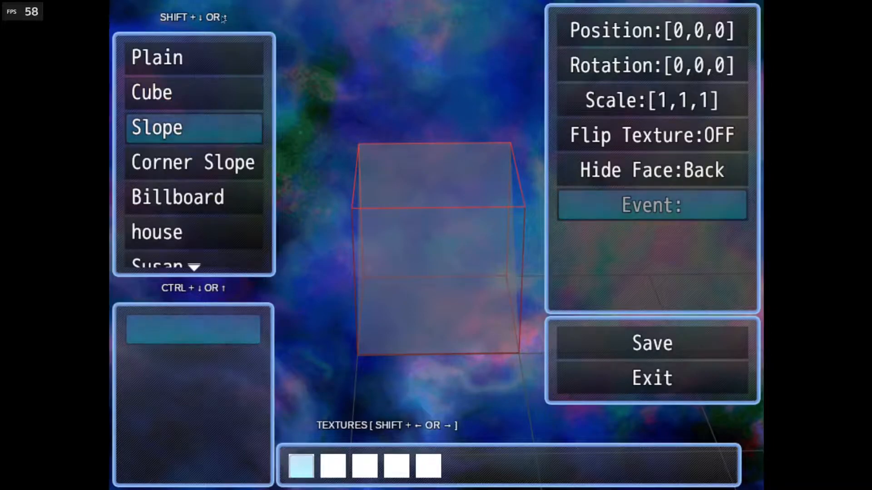
{"action": "left_click_drag", "start_coordinate": [411, 149], "coordinate": [368, 138]}
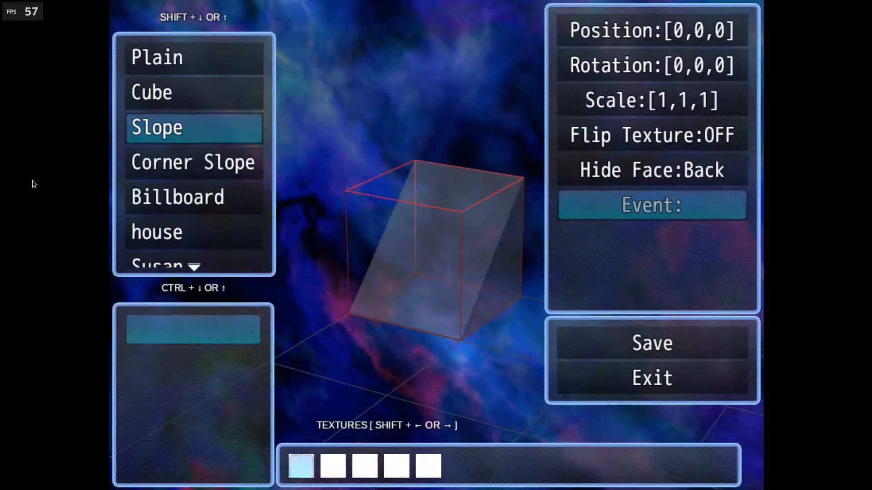
{"action": "key", "text": "shift+Down"}
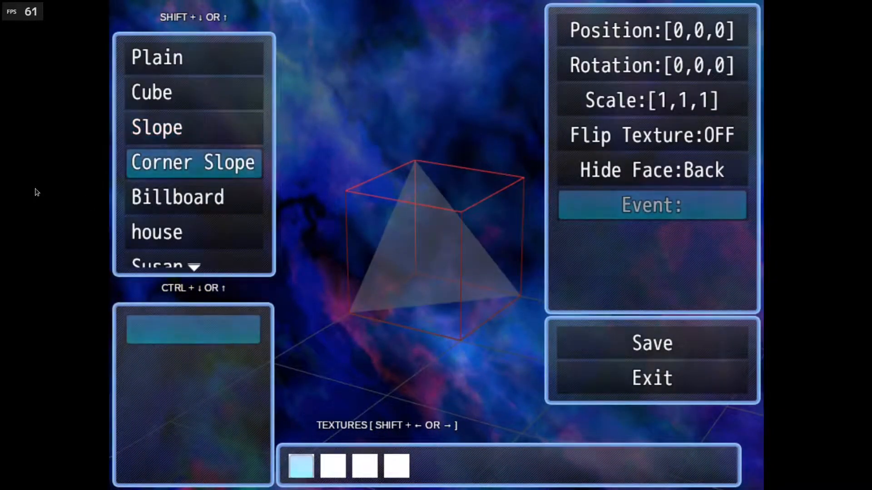
{"action": "key", "text": "shift+Down"}
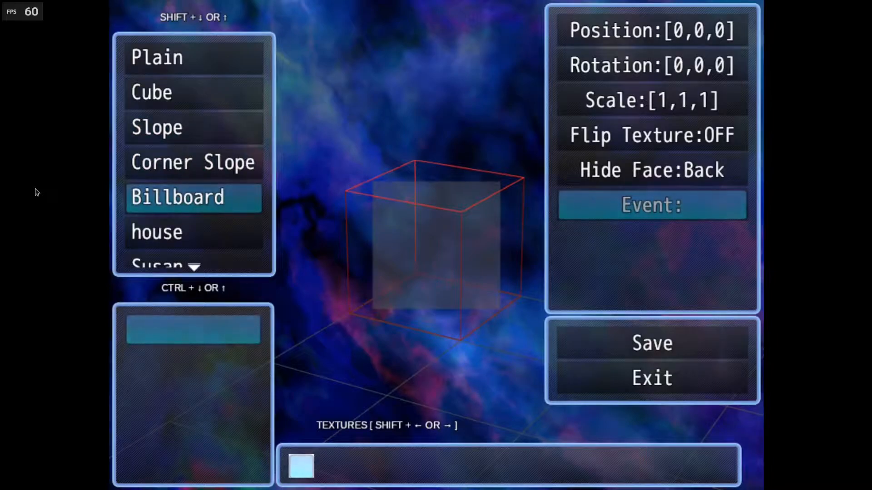
Step: Cycle back through the shapes to Plain and forward again to Billboard to compare their previews
{"action": "key", "text": "shift+Up"}
{"action": "key", "text": "shift+Up"}
{"action": "key", "text": "shift+Up"}
{"action": "key", "text": "shift+Up"}
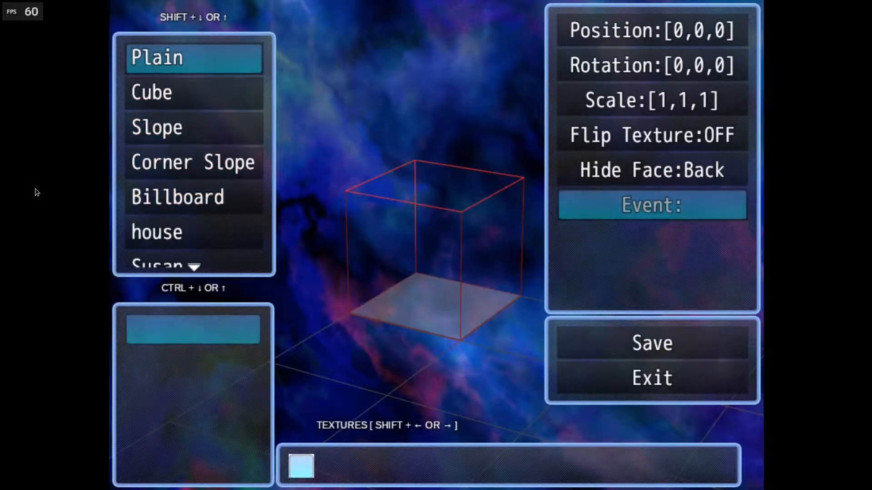
{"action": "key", "text": "shift+Down"}
{"action": "key", "text": "shift+Down"}
{"action": "key", "text": "shift+Down"}
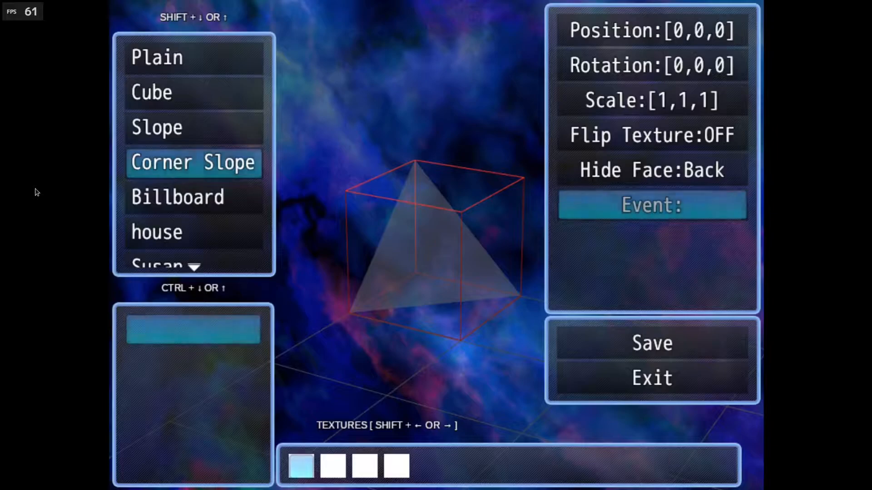
{"action": "key", "text": "shift+Up"}
{"action": "key", "text": "shift+Down"}
{"action": "key", "text": "shift+Down"}
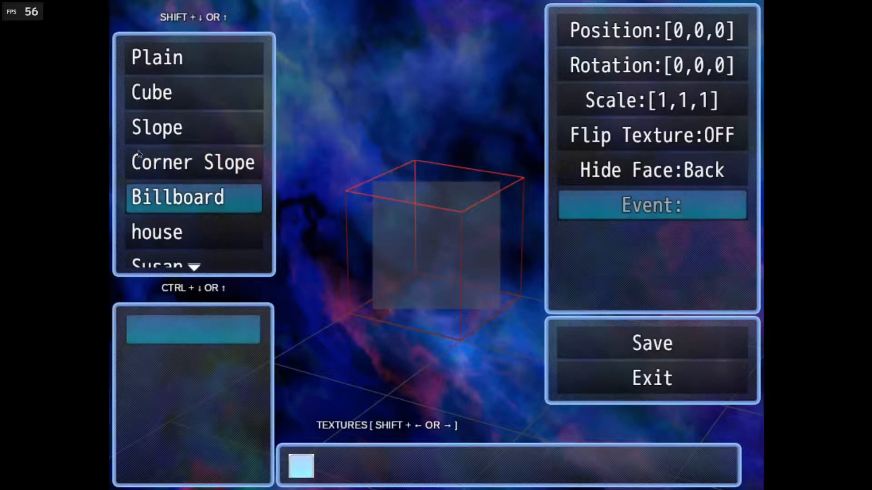
Step: Orbit around the Billboard shape to examine how it faces the camera from different angles
{"action": "left_click_drag", "start_coordinate": [402, 276], "coordinate": [328, 195]}
{"action": "left_click_drag", "start_coordinate": [419, 94], "coordinate": [494, 177]}
{"action": "left_click_drag", "start_coordinate": [460, 59], "coordinate": [356, 215]}
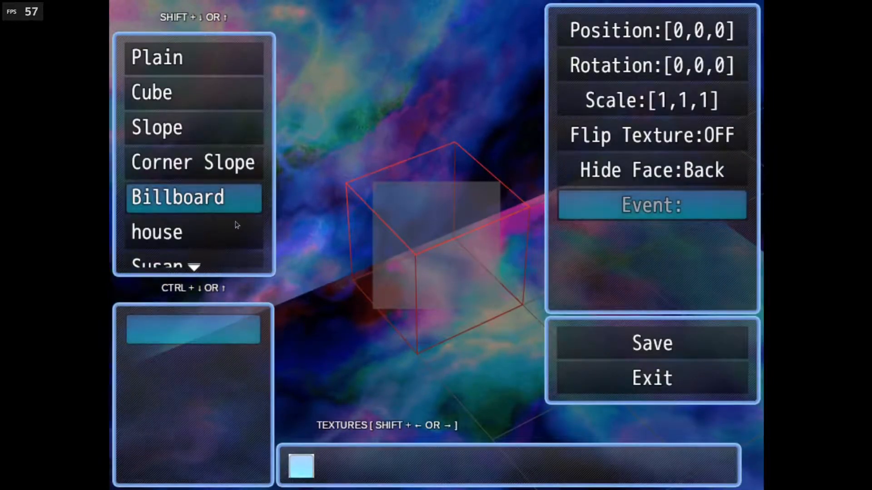
{"action": "left_click_drag", "start_coordinate": [366, 215], "coordinate": [376, 214]}
{"action": "left_click_drag", "start_coordinate": [445, 210], "coordinate": [364, 237]}
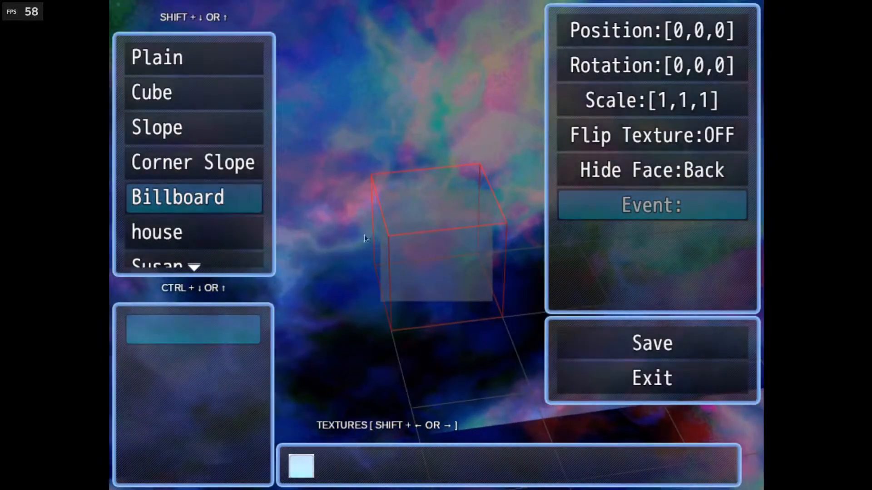
Step: Preview the custom house and Susan models and examine them from several angles
{"action": "left_click", "coordinate": [189, 233]}
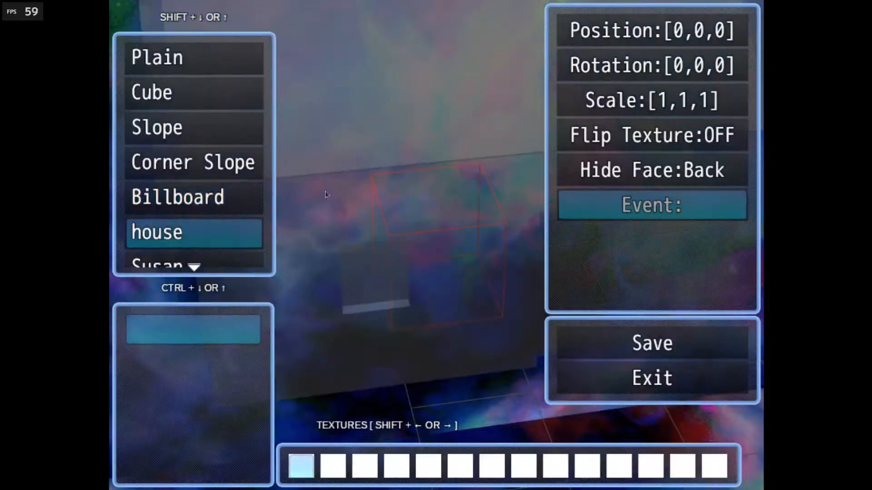
{"action": "scroll", "coordinate": [418, 199], "scroll_direction": "down", "scroll_amount": 4}
{"action": "left_click_drag", "start_coordinate": [338, 150], "coordinate": [364, 186]}
{"action": "scroll", "coordinate": [253, 214], "scroll_direction": "down", "scroll_amount": 1}
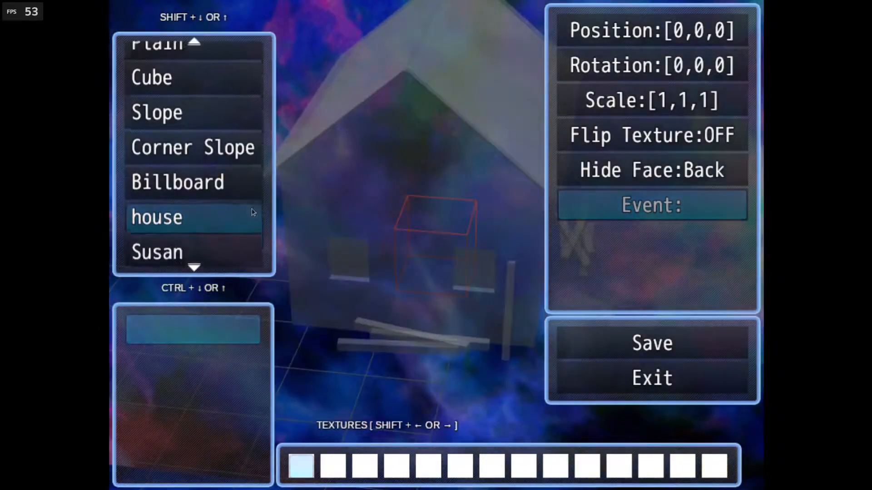
{"action": "left_click_drag", "start_coordinate": [399, 86], "coordinate": [312, 215]}
{"action": "key", "text": "shift+Down"}
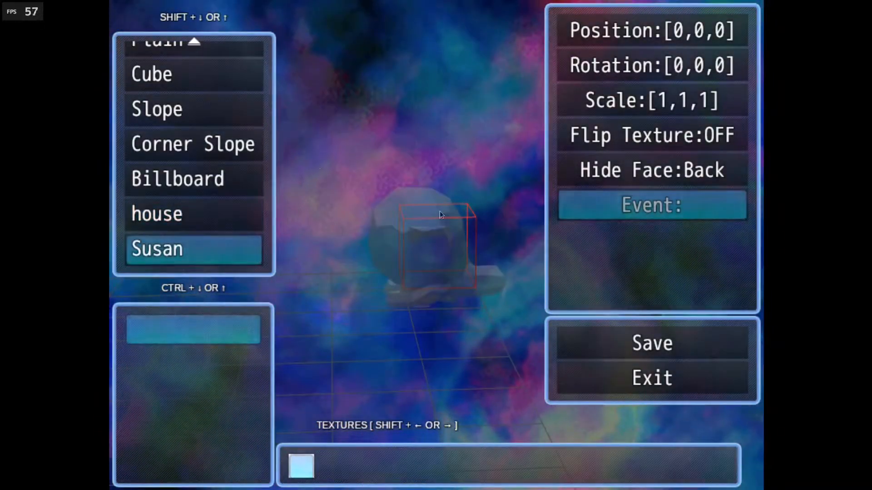
{"action": "left_click_drag", "start_coordinate": [393, 127], "coordinate": [287, 212]}
Step: Select the Plain shape for placement
{"action": "scroll", "coordinate": [208, 111], "scroll_direction": "up", "scroll_amount": 1}
{"action": "left_click", "coordinate": [194, 67]}
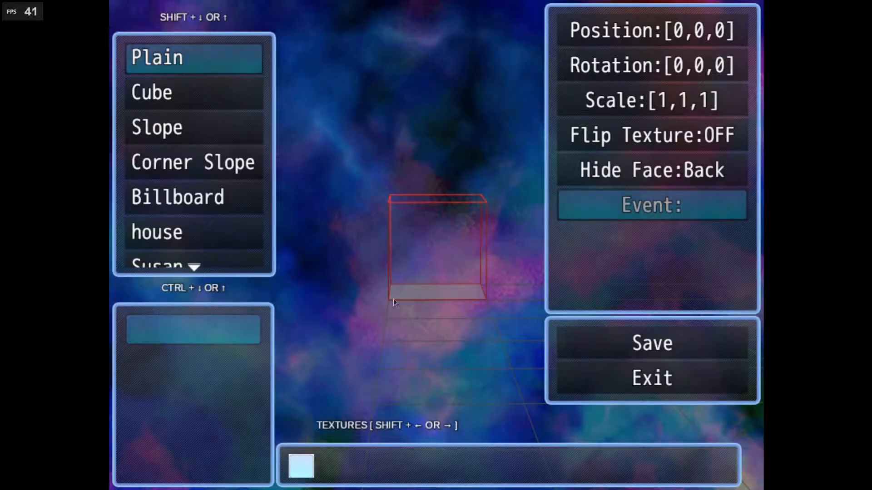
{"action": "left_click_drag", "start_coordinate": [395, 288], "coordinate": [386, 359]}
{"action": "scroll", "coordinate": [386, 360], "scroll_direction": "up", "scroll_amount": 6}
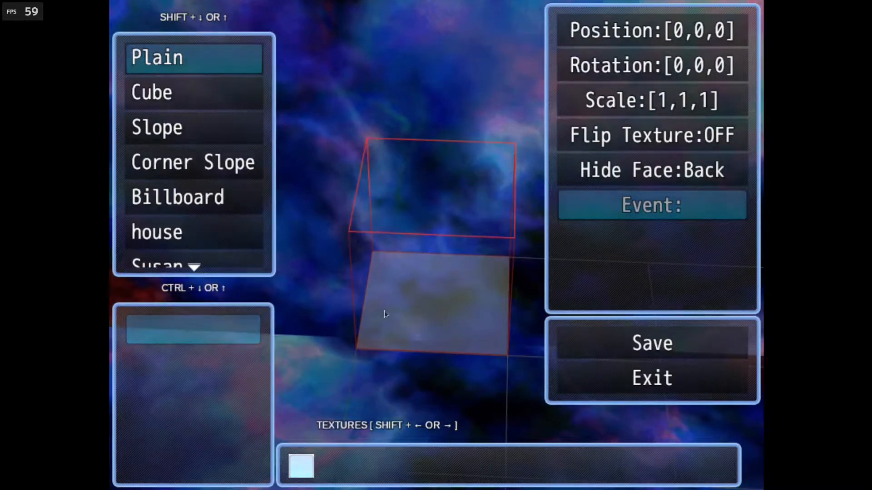
Step: Open the texture selection for the Plain shape and try set B's blue crystal cluster, ice mound and round stone pedestal tiles
{"action": "left_click", "coordinate": [300, 468]}
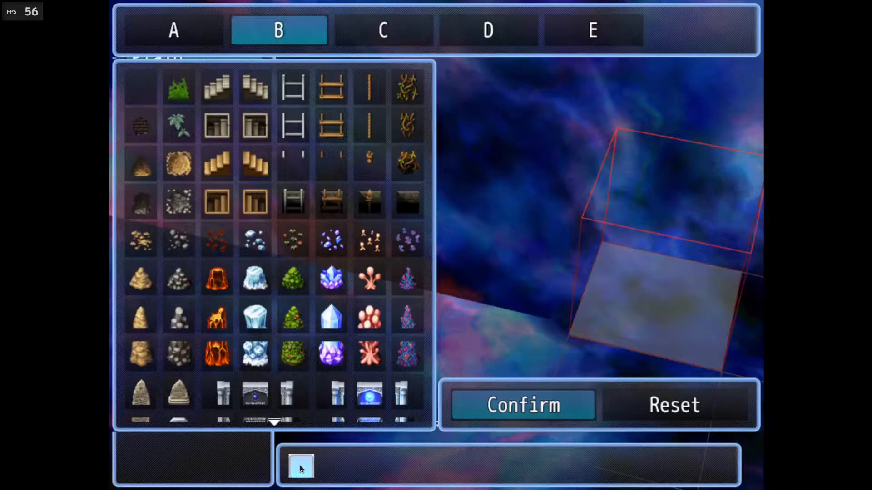
{"action": "left_click", "coordinate": [337, 268]}
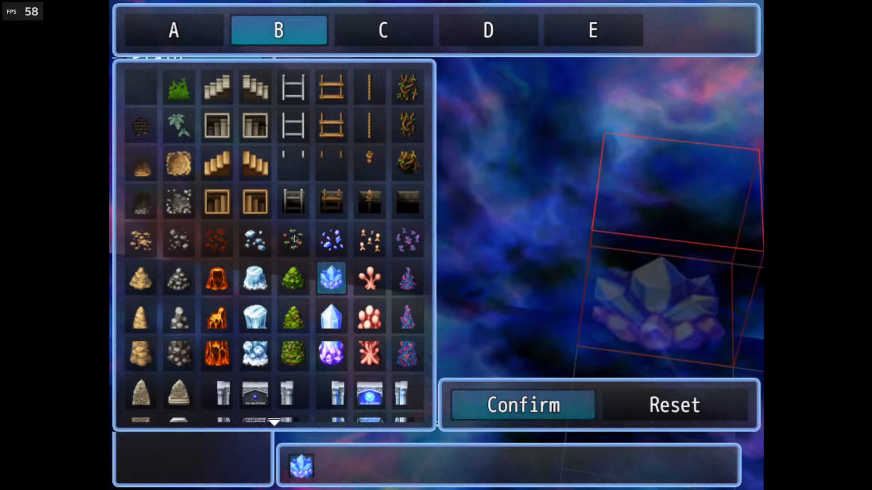
{"action": "left_click", "coordinate": [254, 291]}
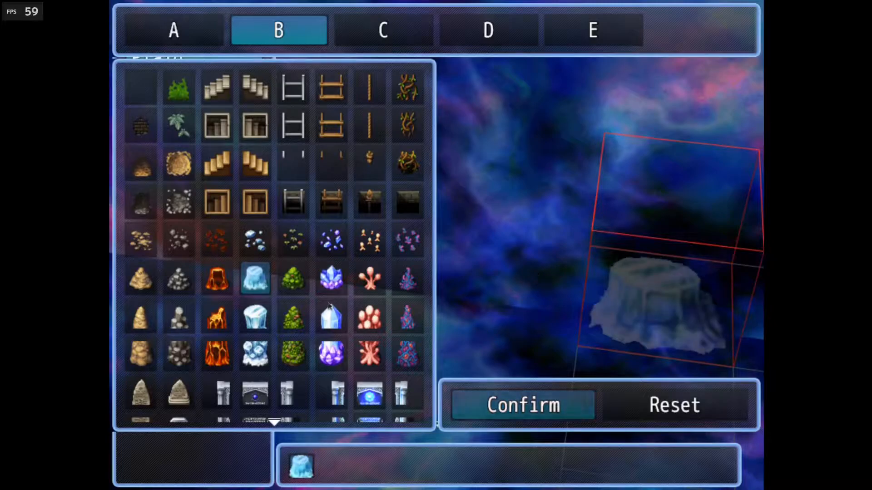
{"action": "scroll", "coordinate": [341, 290], "scroll_direction": "down", "scroll_amount": 4}
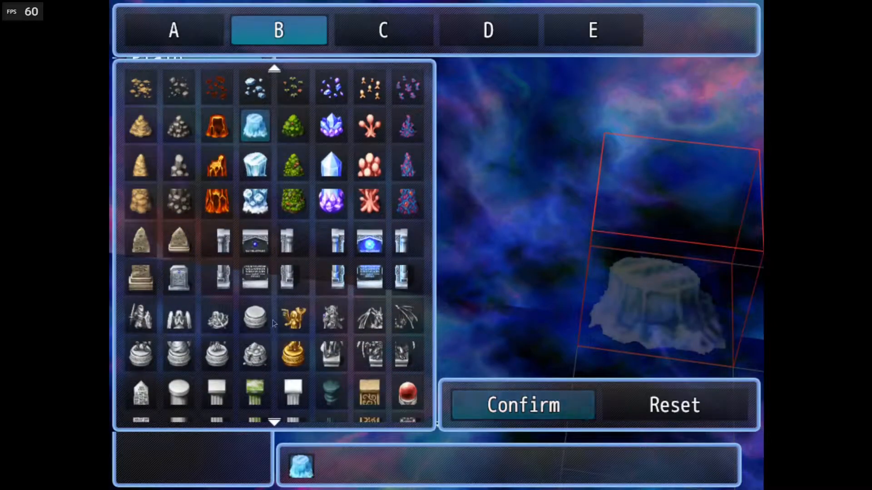
{"action": "left_click", "coordinate": [253, 327]}
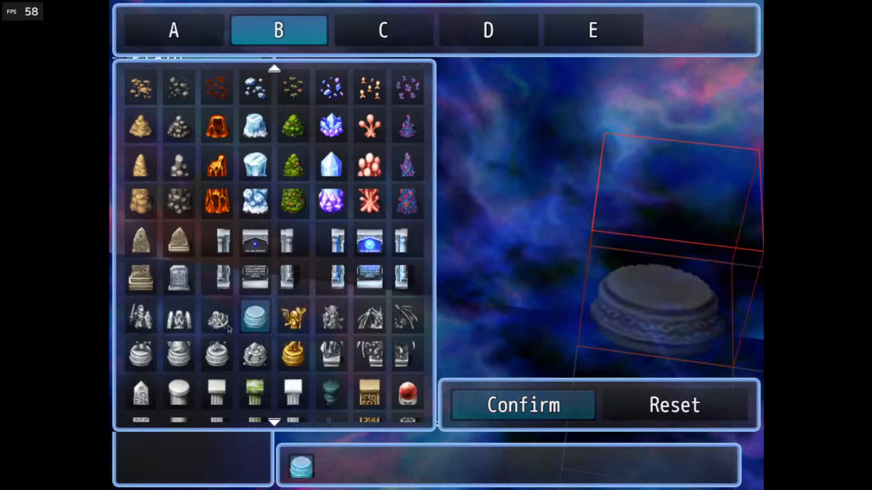
Step: Try set B's two-tile pink coral, the three-tile row of crystal, coral and spire, and the single crystal cluster on the Plain shape
{"action": "left_click", "coordinate": [366, 206]}
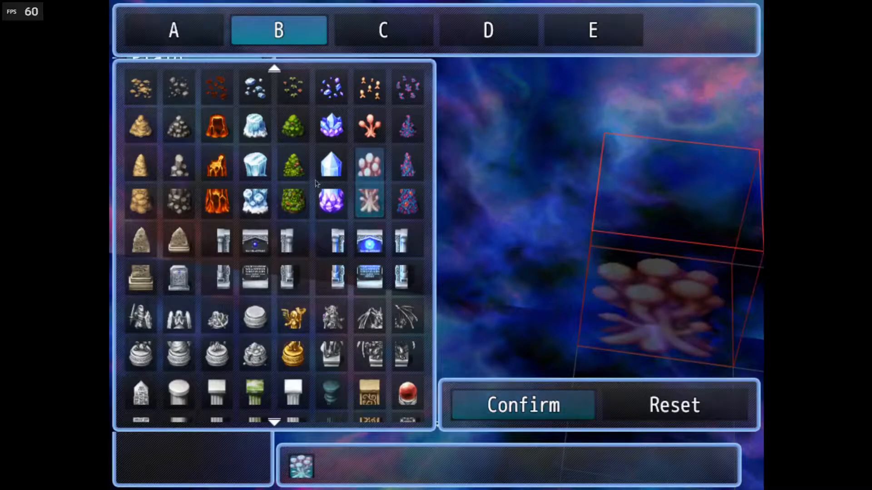
{"action": "left_click_drag", "start_coordinate": [638, 224], "coordinate": [653, 189]}
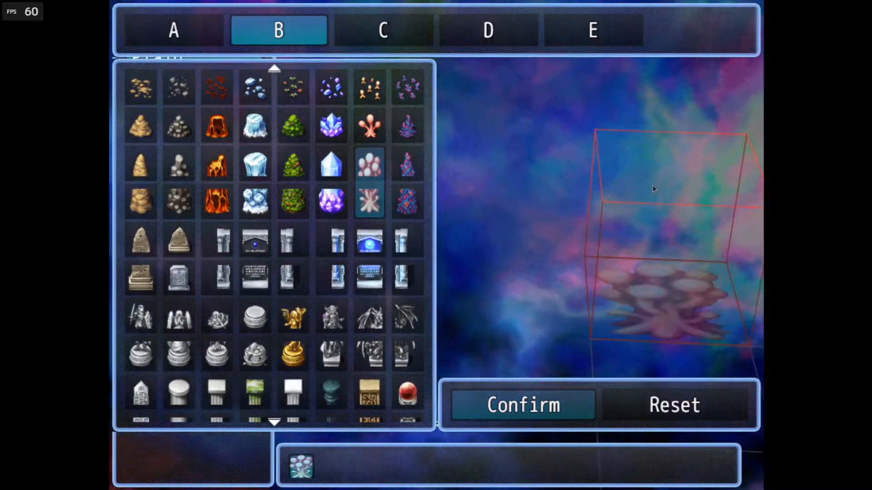
{"action": "left_click", "coordinate": [374, 180]}
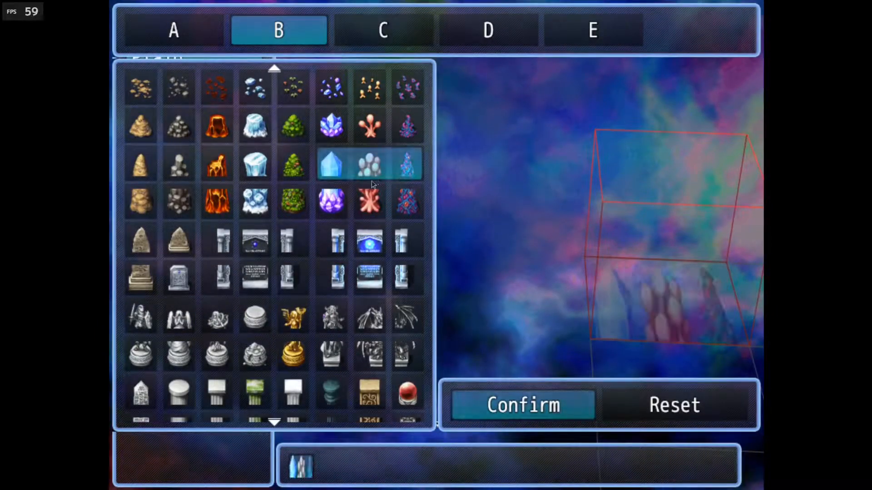
{"action": "left_click_drag", "start_coordinate": [373, 180], "coordinate": [369, 198]}
{"action": "left_click", "coordinate": [335, 127]}
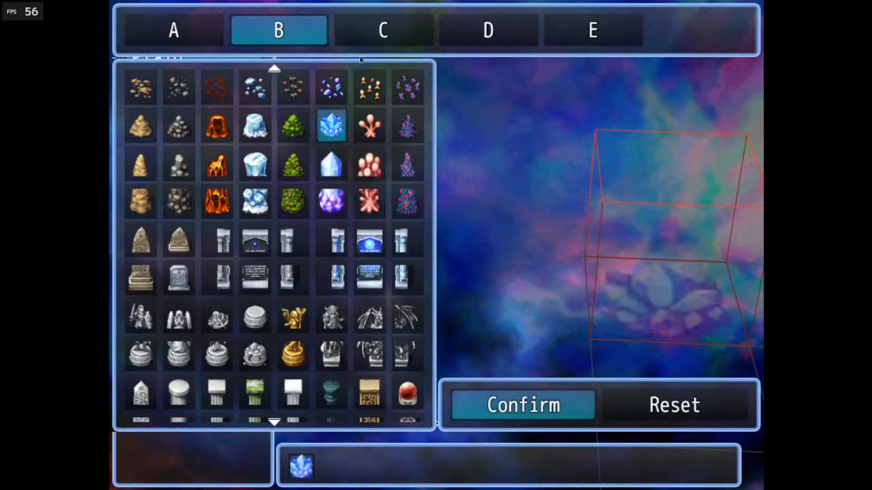
Step: Try the white 3×3 magic circle from texture set C on the Plain shape, and one corner tile of the blue circle
{"action": "left_click", "coordinate": [363, 34]}
{"action": "left_click_drag", "start_coordinate": [141, 318], "coordinate": [214, 390]}
{"action": "middle_click_drag", "start_coordinate": [636, 277], "coordinate": [667, 303]}
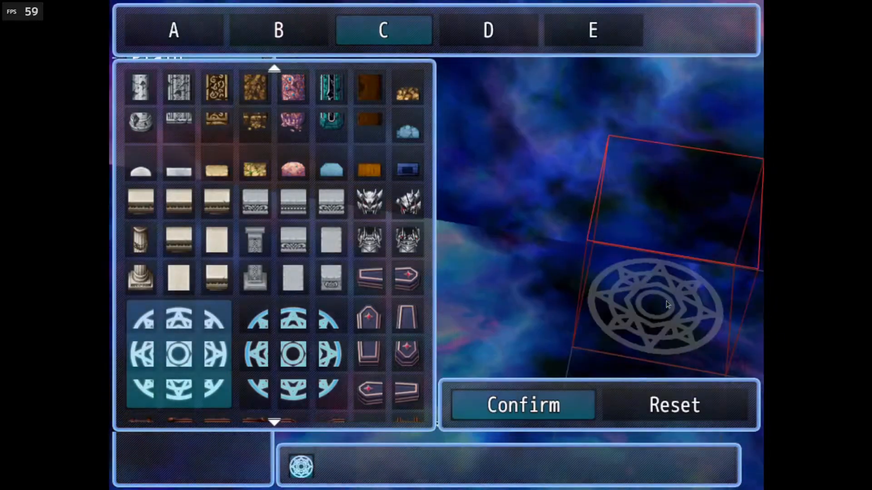
{"action": "left_click", "coordinate": [257, 329]}
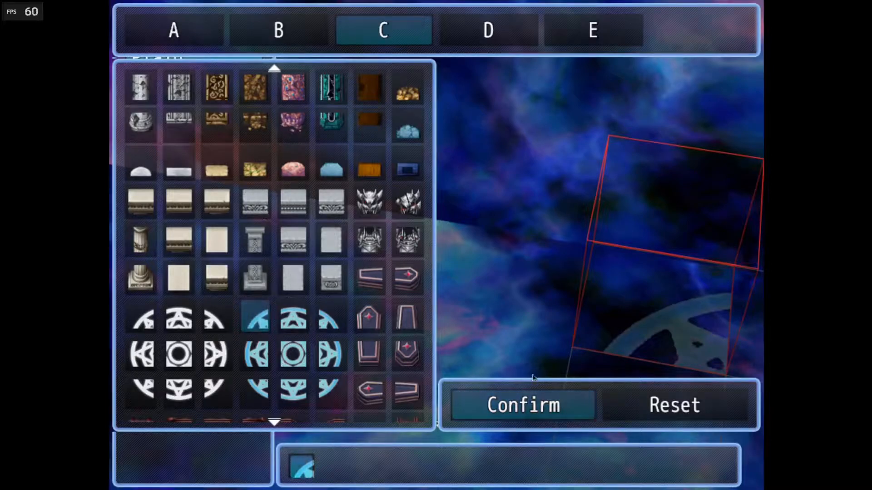
Step: Look through texture sets C, D, E and B, ending on set A
{"action": "scroll", "coordinate": [300, 152], "scroll_direction": "up", "scroll_amount": 4}
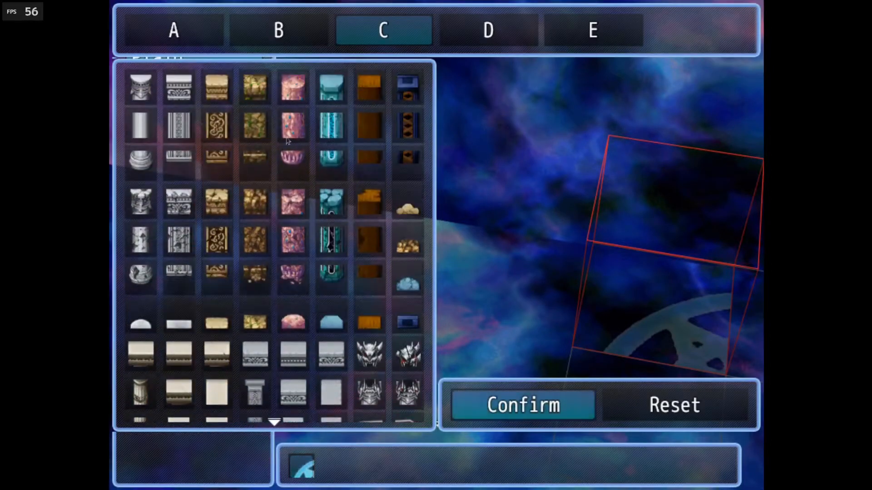
{"action": "left_click", "coordinate": [479, 36]}
{"action": "left_click", "coordinate": [592, 30]}
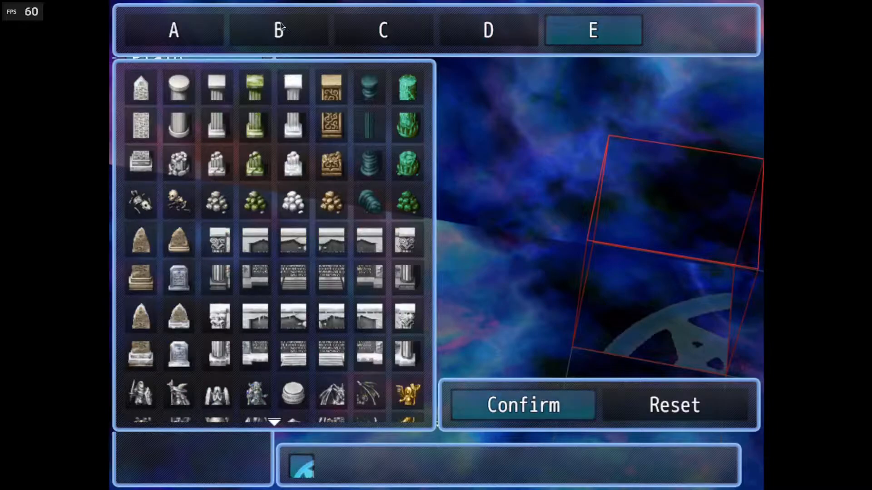
{"action": "left_click", "coordinate": [281, 25]}
{"action": "left_click", "coordinate": [352, 25]}
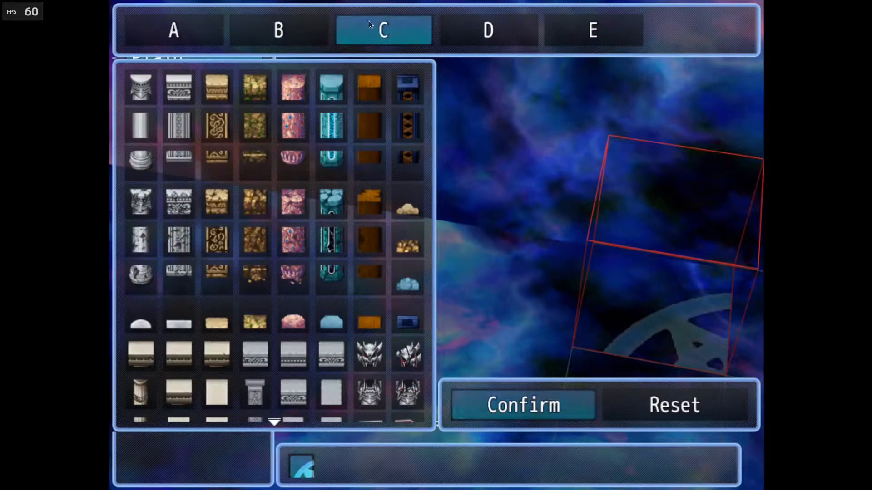
{"action": "left_click", "coordinate": [205, 35]}
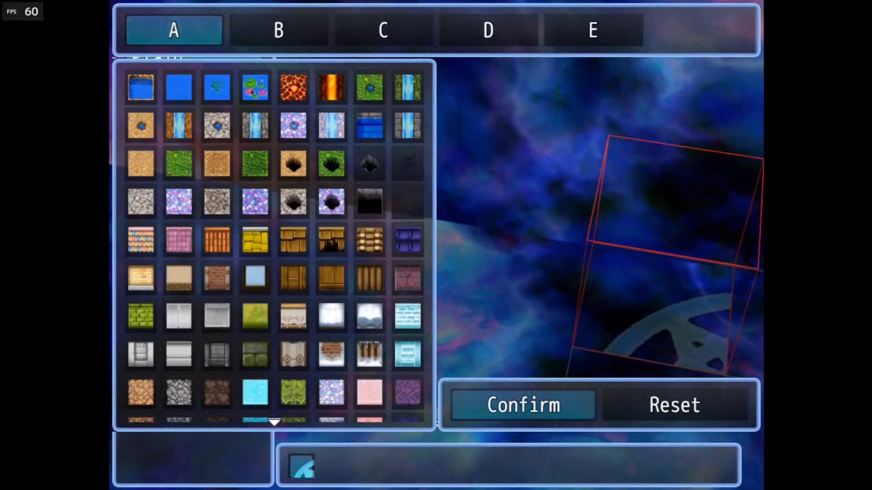
Step: Try the mossy 2×2 carved stone block and the 2×2 group of grey arrow tiles from set A on the Plain shape
{"action": "scroll", "coordinate": [257, 256], "scroll_direction": "down", "scroll_amount": 10}
{"action": "scroll", "coordinate": [257, 255], "scroll_direction": "down", "scroll_amount": 10}
{"action": "scroll", "coordinate": [262, 255], "scroll_direction": "down", "scroll_amount": 3}
{"action": "left_click_drag", "start_coordinate": [219, 295], "coordinate": [262, 321]}
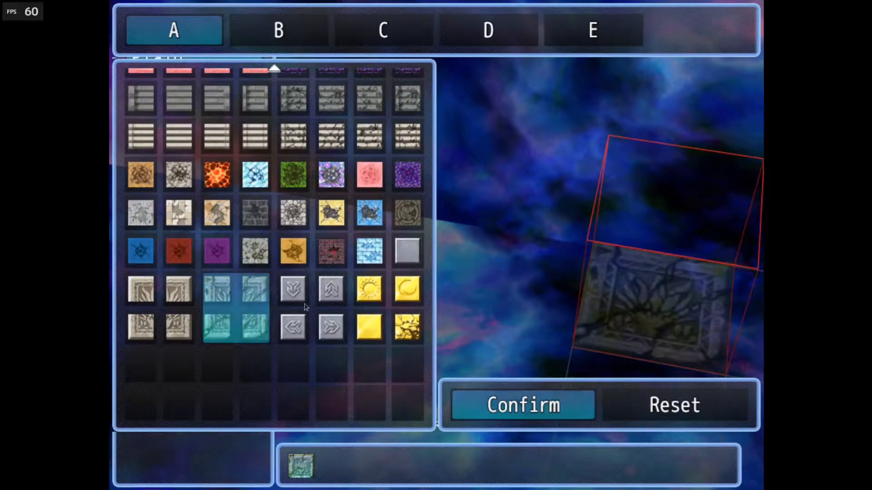
{"action": "left_click_drag", "start_coordinate": [296, 297], "coordinate": [328, 318]}
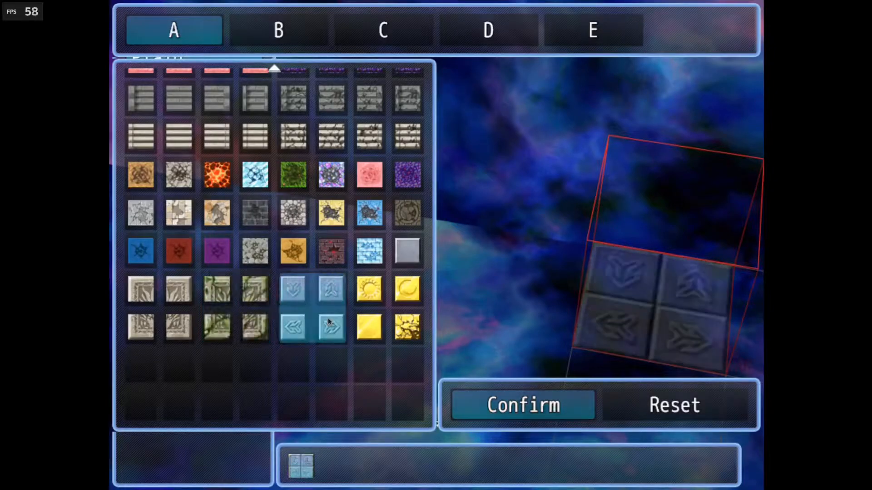
Step: Try the four gold tiles on the Plain shape one after another: sun, moon, blank and cracked
{"action": "left_click", "coordinate": [370, 292]}
{"action": "left_click", "coordinate": [401, 289]}
{"action": "left_click", "coordinate": [369, 327]}
{"action": "left_click", "coordinate": [402, 327]}
Step: Try the cracked dark red brick tile and the brown earth stairs tile from set A on the Plain shape
{"action": "scroll", "coordinate": [371, 267], "scroll_direction": "up", "scroll_amount": 4}
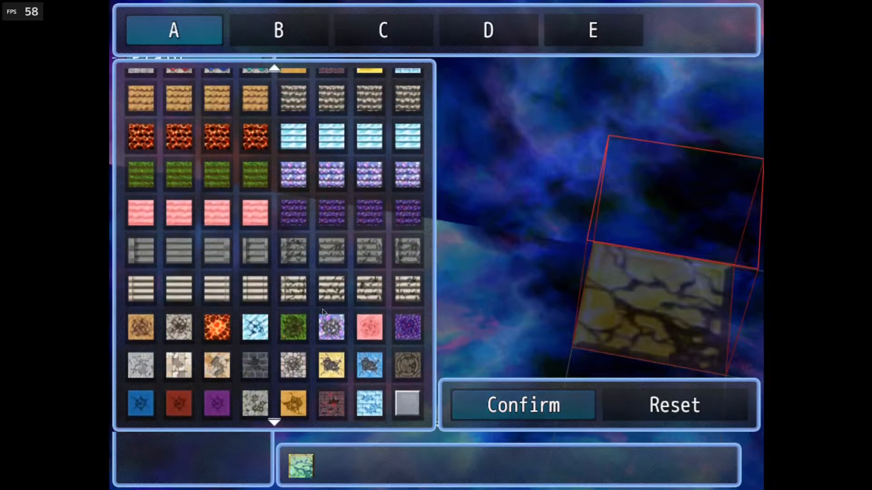
{"action": "scroll", "coordinate": [324, 314], "scroll_direction": "down", "scroll_amount": 1}
{"action": "left_click", "coordinate": [326, 380]}
{"action": "scroll", "coordinate": [287, 280], "scroll_direction": "up", "scroll_amount": 12}
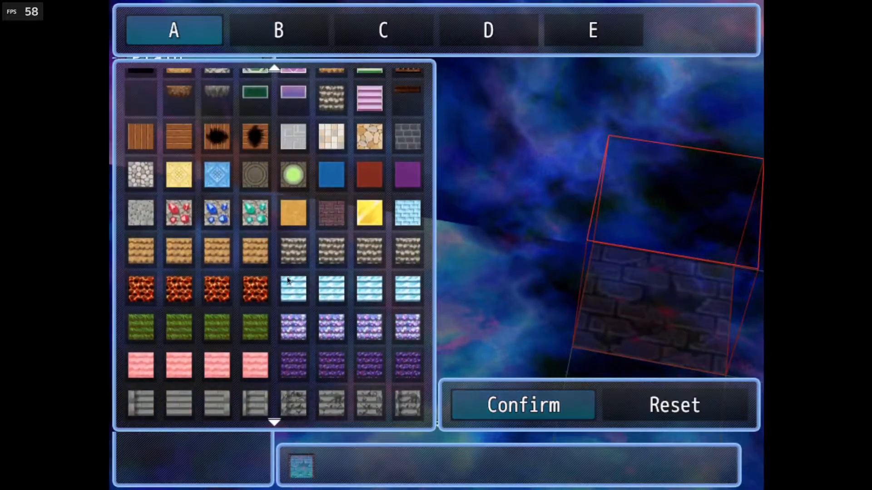
{"action": "scroll", "coordinate": [277, 281], "scroll_direction": "down", "scroll_amount": 5}
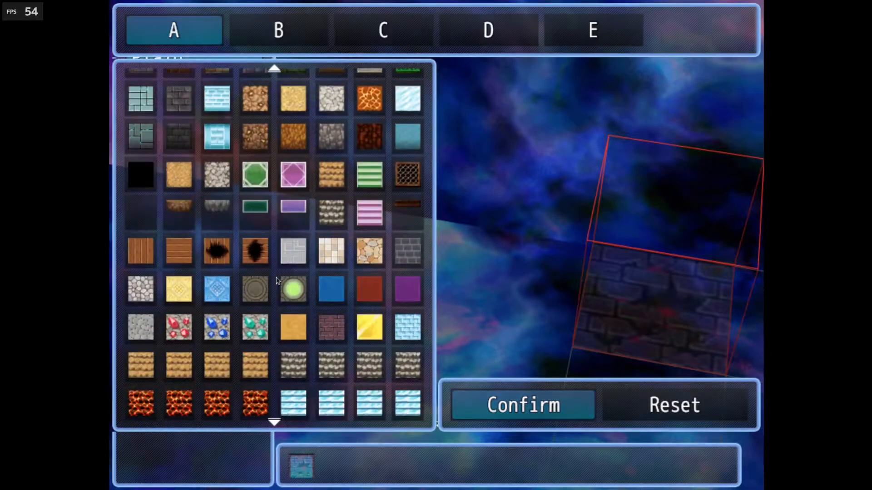
{"action": "scroll", "coordinate": [277, 281], "scroll_direction": "up", "scroll_amount": 3}
{"action": "left_click", "coordinate": [331, 291]}
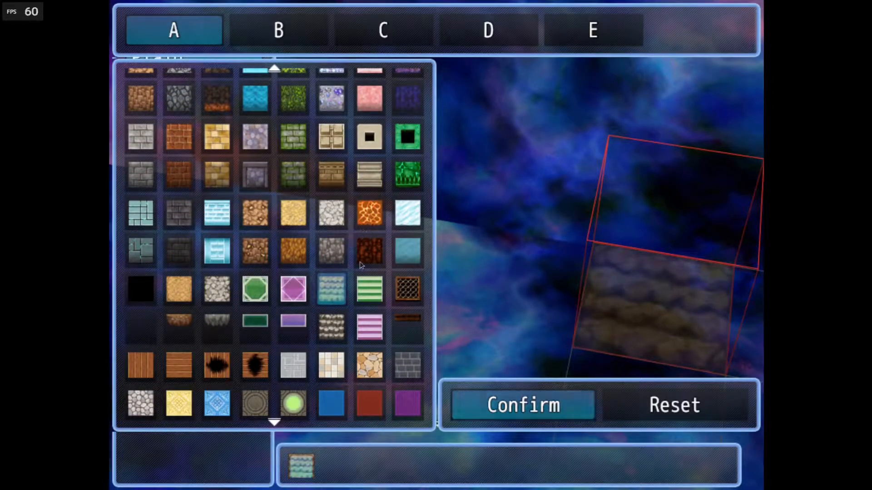
Step: Open the lava autotile in set A and fill all four quarters with pieces of its upper-left block
{"action": "left_click", "coordinate": [366, 216]}
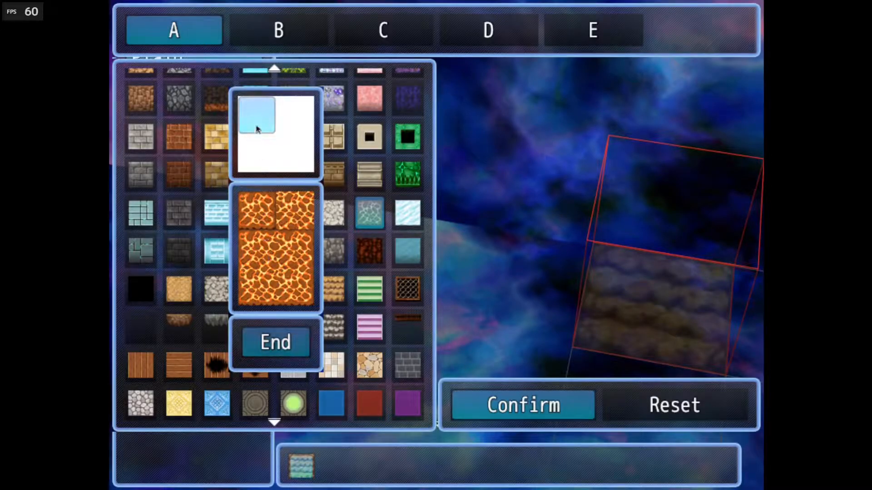
{"action": "left_click", "coordinate": [246, 200]}
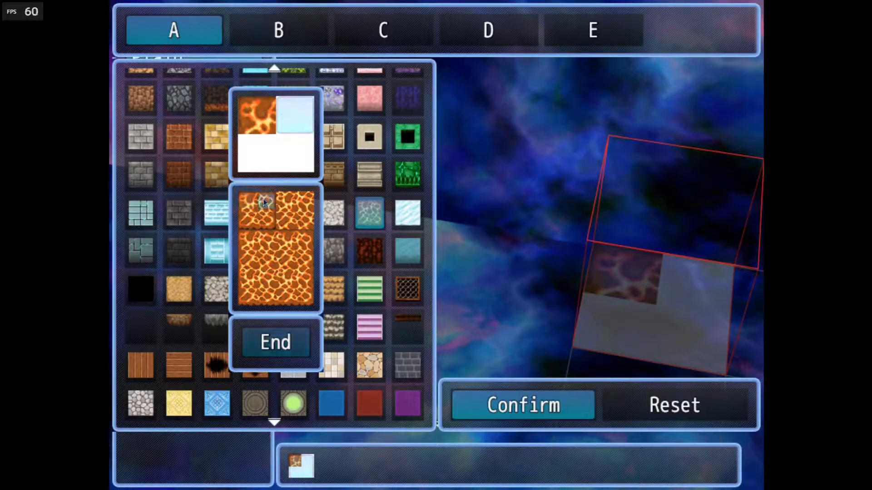
{"action": "left_click", "coordinate": [264, 202]}
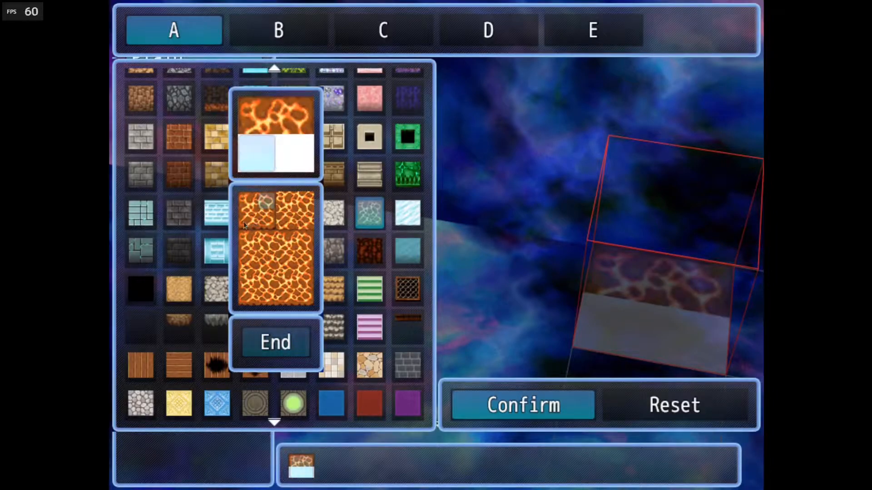
{"action": "left_click", "coordinate": [261, 221]}
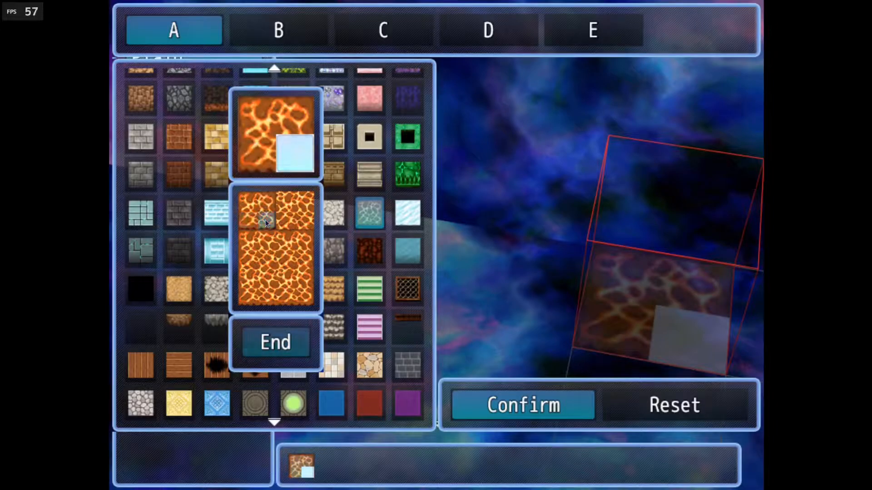
{"action": "left_click", "coordinate": [265, 220]}
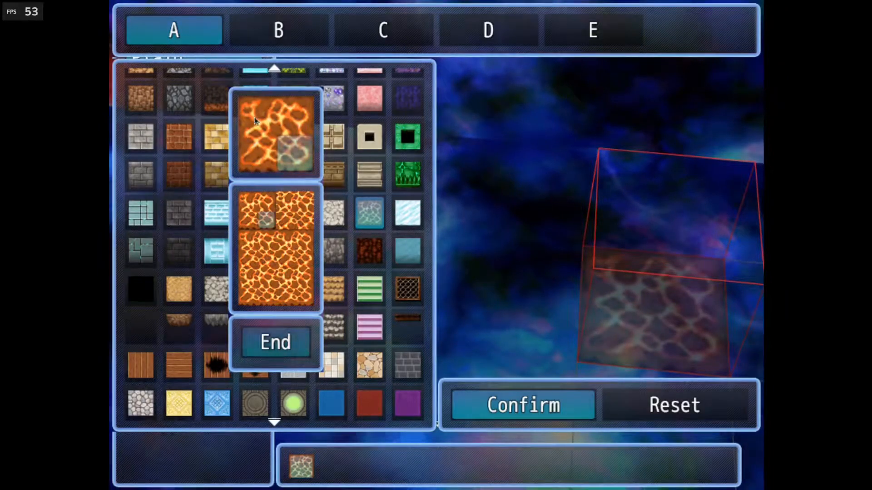
Step: Replace the lava autotile's quarters with other pieces, including ones from the large seamless block, and confirm the finished texture
{"action": "left_click", "coordinate": [255, 120]}
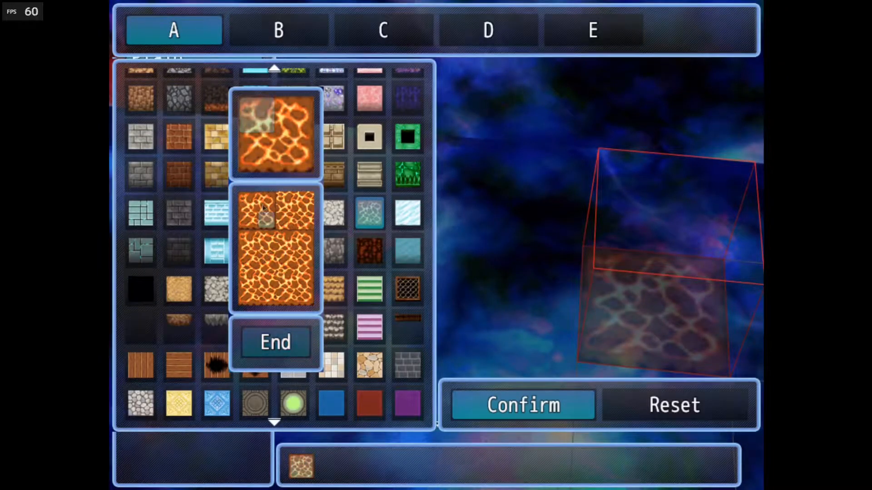
{"action": "left_click", "coordinate": [267, 208]}
{"action": "double_click", "coordinate": [267, 239]}
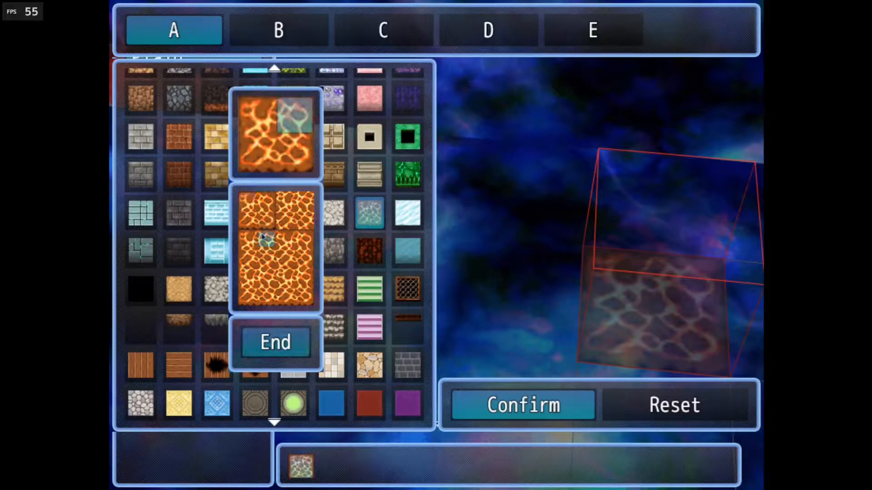
{"action": "double_click", "coordinate": [248, 256]}
{"action": "left_click", "coordinate": [316, 221]}
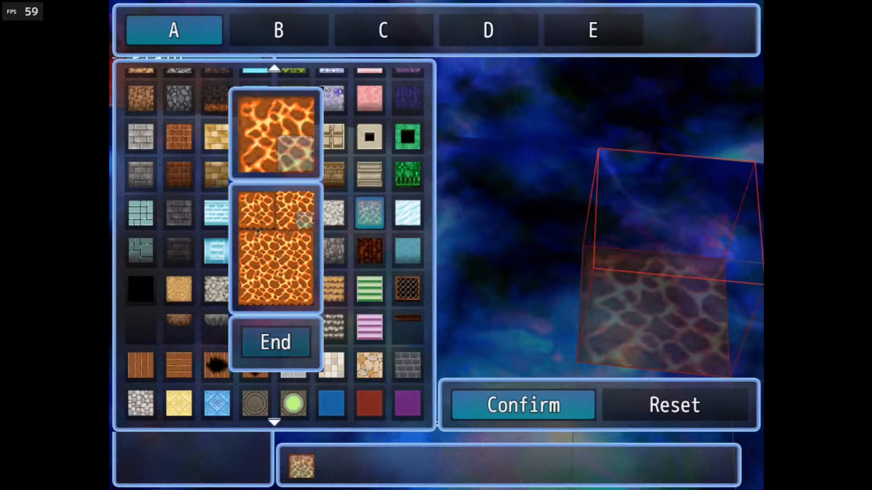
{"action": "left_click", "coordinate": [267, 257]}
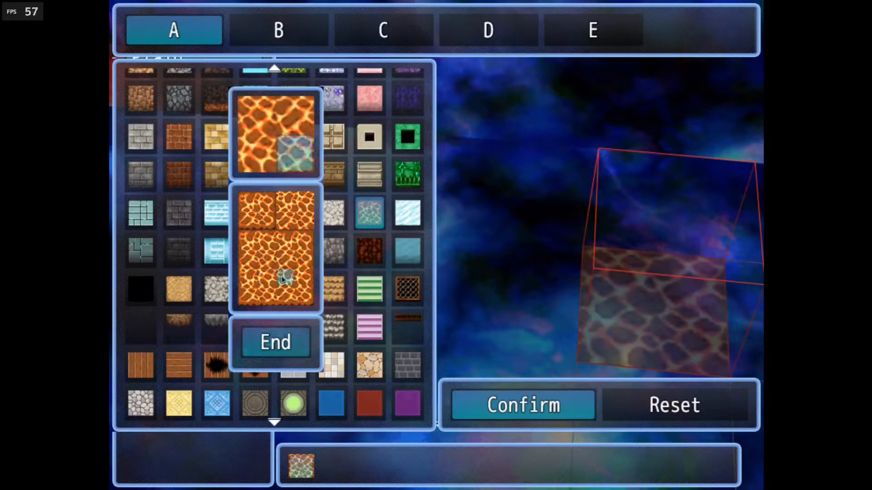
{"action": "left_click", "coordinate": [272, 347]}
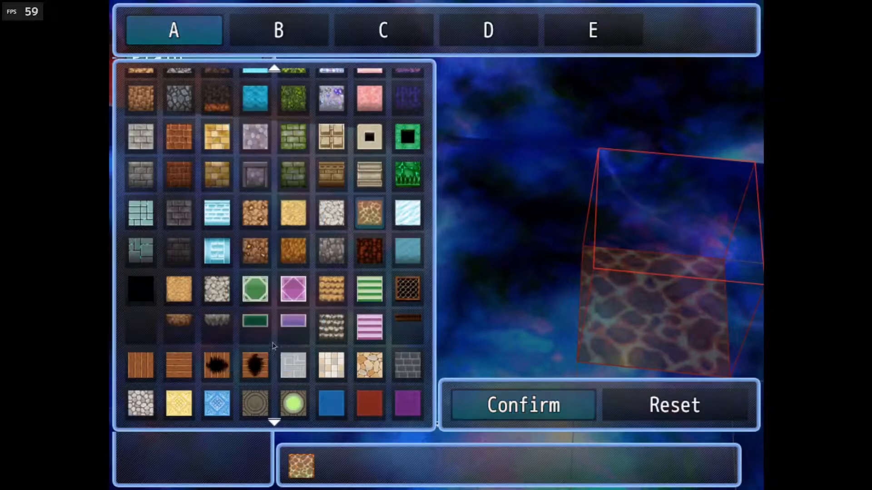
{"action": "left_click", "coordinate": [482, 402]}
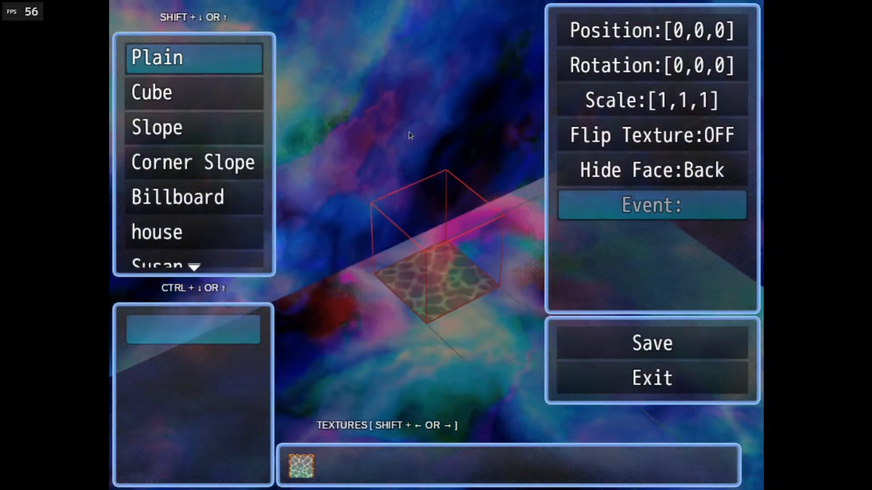
Step: Place a straight row of three lava-textured Plain tiles side by side, starting at the cursor
{"action": "left_click_drag", "start_coordinate": [304, 298], "coordinate": [513, 208]}
{"action": "left_click_drag", "start_coordinate": [370, 200], "coordinate": [474, 187]}
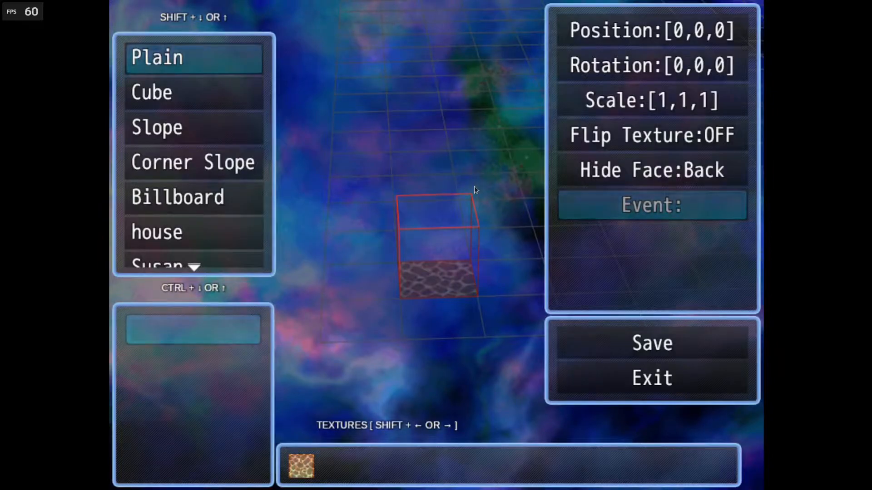
{"action": "key", "text": "Return"}
{"action": "key", "text": "Right"}
{"action": "key", "text": "Return"}
{"action": "key", "text": "Right"}
{"action": "key", "text": "Return"}
Step: Extend the lava floor from the row's end with a column of Plain tiles running forward
{"action": "key", "text": "Up"}
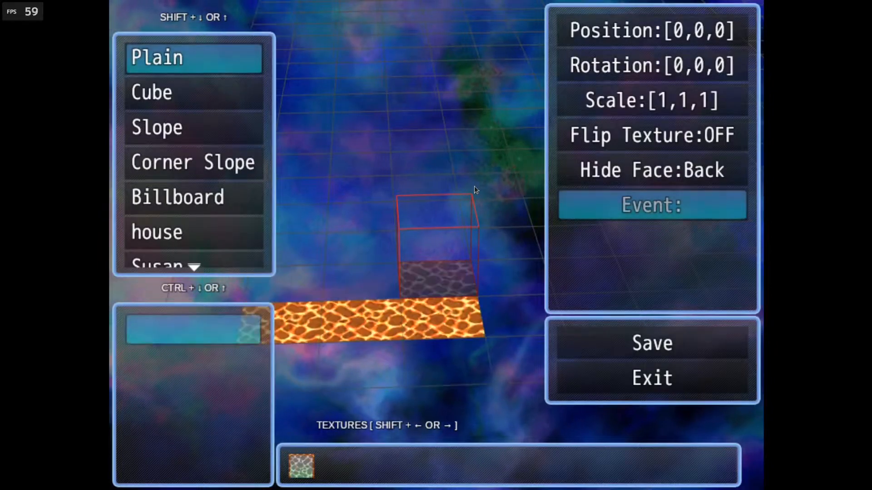
{"action": "key", "text": "Return"}
{"action": "key", "text": "Up"}
{"action": "key", "text": "Return"}
{"action": "key", "text": "Up"}
{"action": "key", "text": "Return"}
{"action": "key", "text": "Return"}
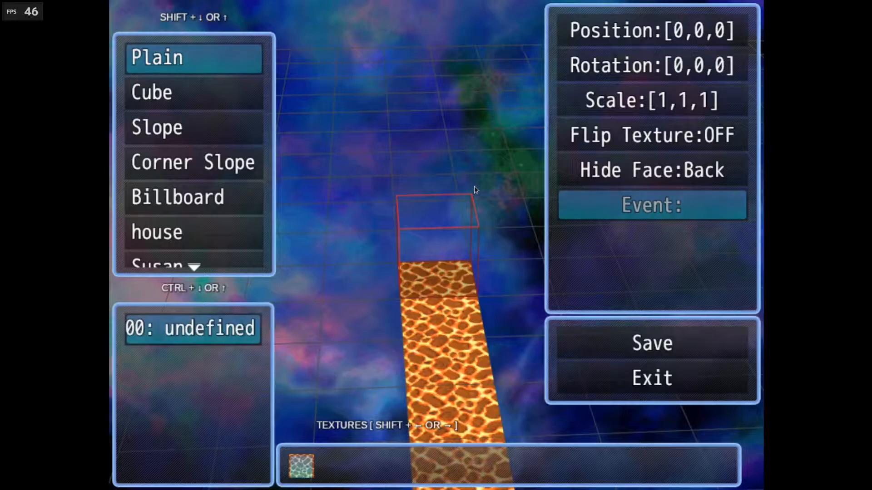
Step: Close the lava floor's outline into a ring with a far row running left and a column of Plain tiles back to the start
{"action": "key", "text": "Left"}
{"action": "key", "text": "Return"}
{"action": "key", "text": "Left"}
{"action": "key", "text": "Return"}
{"action": "key", "text": "Down"}
{"action": "key", "text": "Return"}
{"action": "key", "text": "Down"}
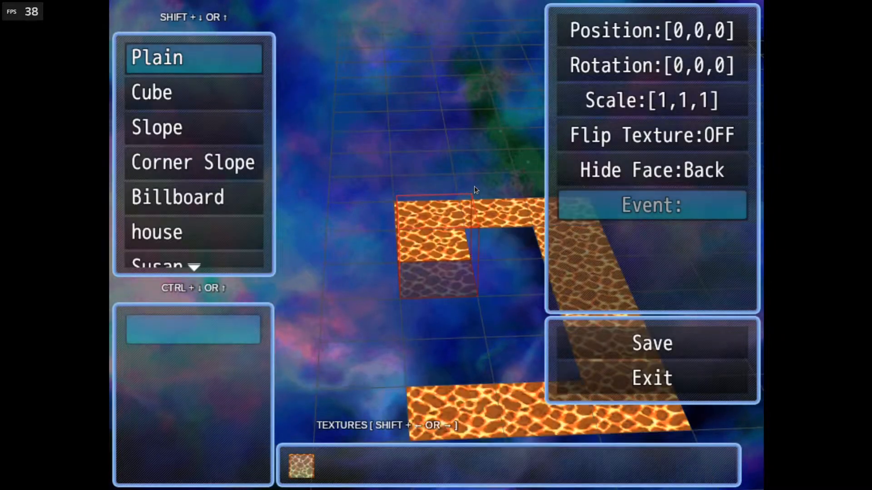
{"action": "key", "text": "Return"}
{"action": "key", "text": "Down"}
{"action": "key", "text": "Return"}
{"action": "key", "text": "Down"}
{"action": "key", "text": "Return"}
Step: Fill the empty middle of the lava ring with Plain tiles to make a solid floor
{"action": "key", "text": "Right"}
{"action": "key", "text": "Return"}
{"action": "key", "text": "Up"}
{"action": "key", "text": "Return"}
{"action": "key", "text": "Up"}
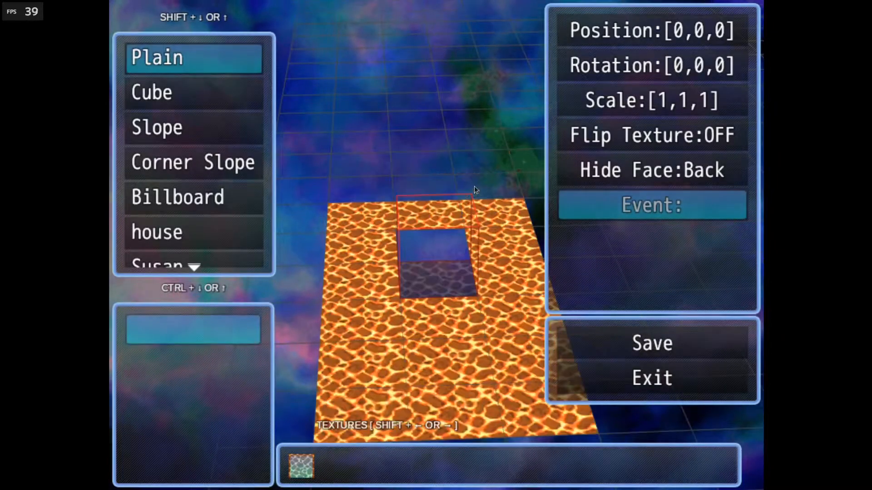
{"action": "key", "text": "Return"}
{"action": "key", "text": "Up"}
{"action": "key", "text": "Return"}
Step: Run a long single row of lava-textured Plain tiles to the right from the floor's right edge
{"action": "key", "text": "Right"}
{"action": "key", "text": "Right"}
{"action": "key", "text": "Return"}
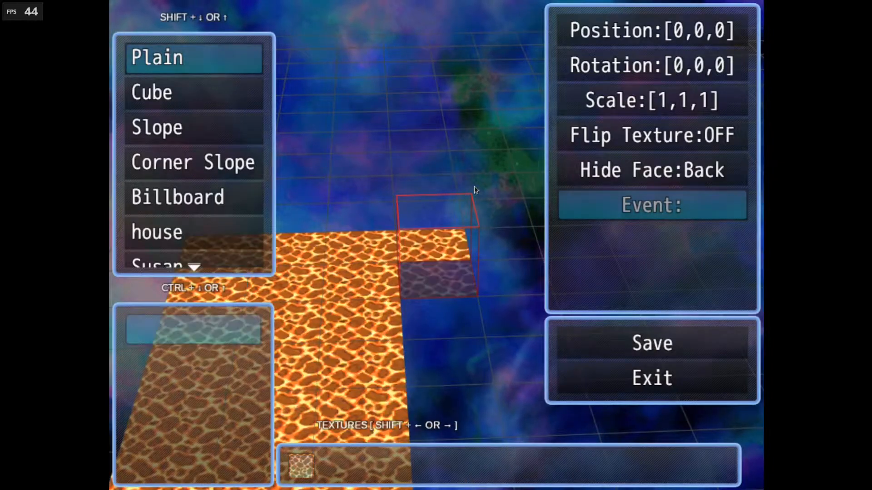
{"action": "key", "text": "Down"}
{"action": "key", "text": "Return"}
{"action": "key", "text": "Right"}
{"action": "key", "text": "Return"}
{"action": "key", "text": "Right"}
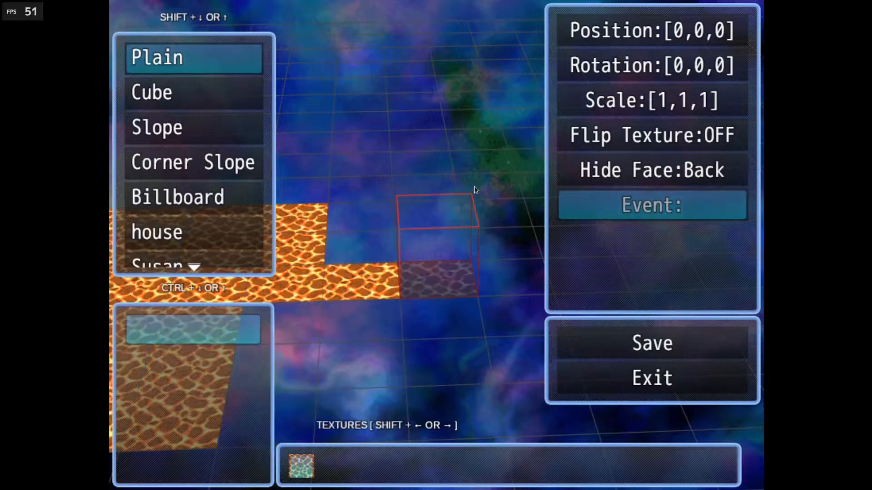
{"action": "key", "text": "Return"}
{"action": "key", "text": "Right"}
{"action": "key", "text": "Return"}
{"action": "key", "text": "Right"}
{"action": "key", "text": "Return"}
{"action": "key", "text": "Right"}
{"action": "key", "text": "Return"}
Step: Turn back at the row's right end and lay a parallel lava row to the floor, leaving a one-tile gap between the rows
{"action": "key", "text": "Up"}
{"action": "key", "text": "Up"}
{"action": "key", "text": "Right"}
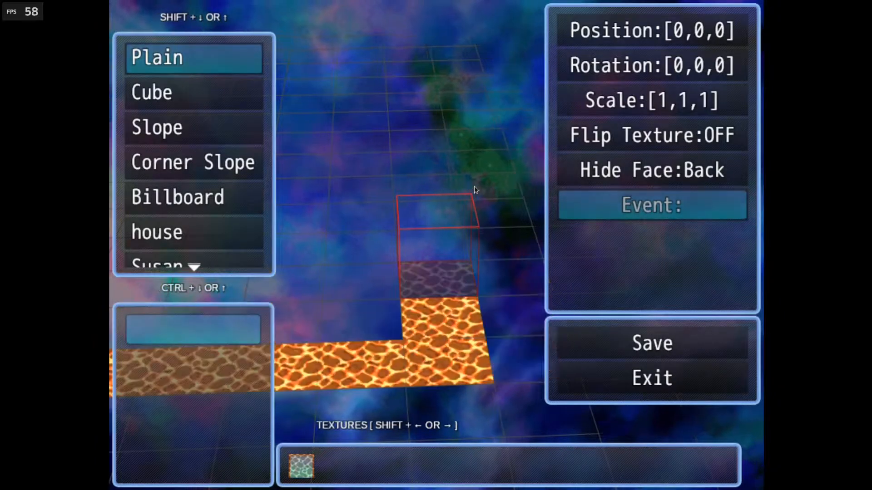
{"action": "key", "text": "Return"}
{"action": "key", "text": "Left"}
{"action": "key", "text": "Return"}
{"action": "key", "text": "Left"}
{"action": "key", "text": "Return"}
{"action": "key", "text": "Left"}
{"action": "key", "text": "Return"}
{"action": "key", "text": "Left"}
{"action": "key", "text": "Return"}
{"action": "key", "text": "Left"}
{"action": "key", "text": "Return"}
{"action": "key", "text": "Left"}
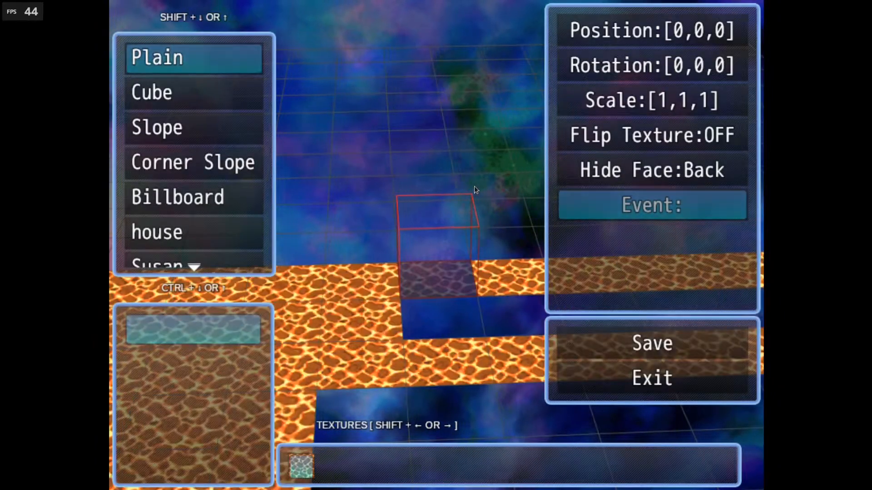
{"action": "key", "text": "Return"}
Step: Fill the gap between the two parallel rows with Plain tiles to complete a three-tile-wide lava walkway
{"action": "key", "text": "Down"}
{"action": "key", "text": "Return"}
{"action": "key", "text": "Right"}
{"action": "key", "text": "Return"}
{"action": "key", "text": "Right"}
{"action": "key", "text": "Return"}
{"action": "key", "text": "Right"}
{"action": "key", "text": "Return"}
{"action": "key", "text": "Right"}
{"action": "key", "text": "Return"}
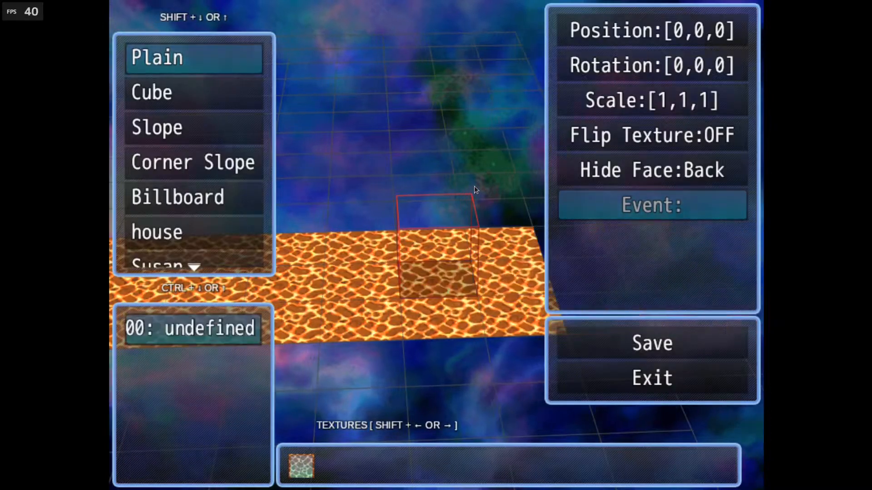
Step: Place a separate row of three lava-textured Plain tiles several cells beyond the walkway
{"action": "key", "text": "Up"}
{"action": "key", "text": "Up"}
{"action": "key", "text": "Up"}
{"action": "key", "text": "Up"}
{"action": "key", "text": "Up"}
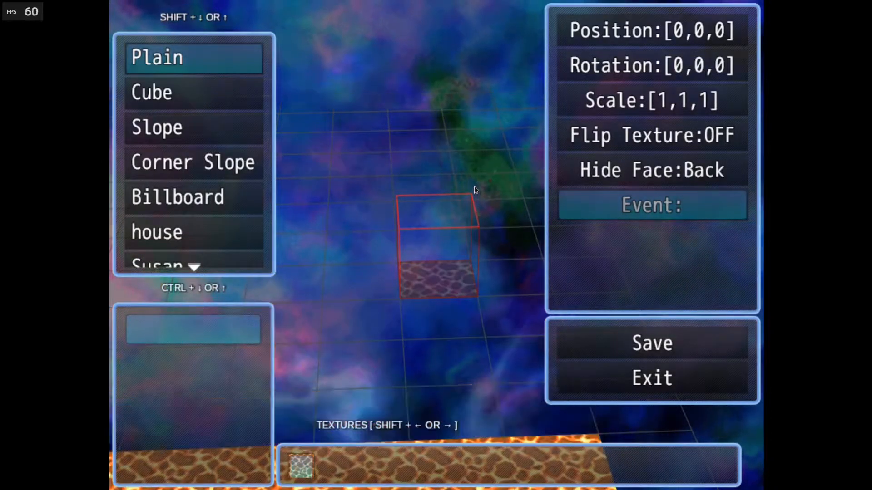
{"action": "key", "text": "Up"}
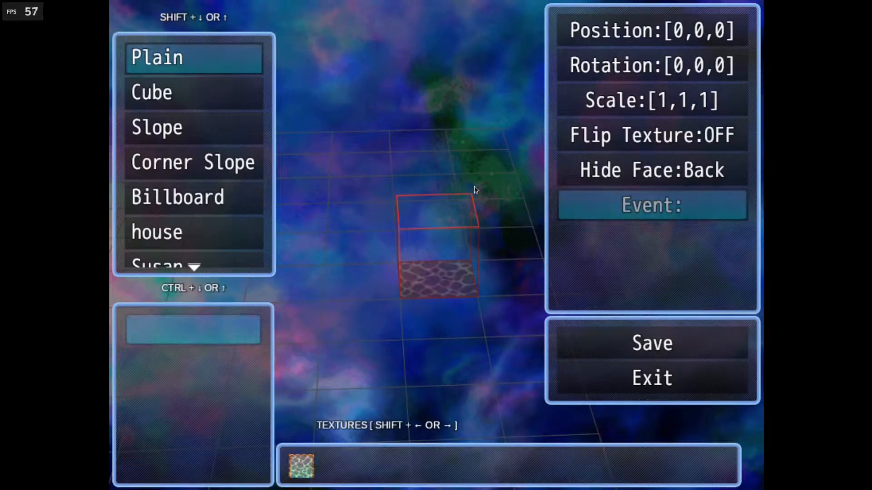
{"action": "key", "text": "Return"}
{"action": "key", "text": "Left"}
{"action": "key", "text": "Return"}
{"action": "key", "text": "Left"}
{"action": "key", "text": "Return"}
Step: Extend the separate row with three more rows of Plain tiles into a lava block three tiles wide and four deep
{"action": "key", "text": "Up"}
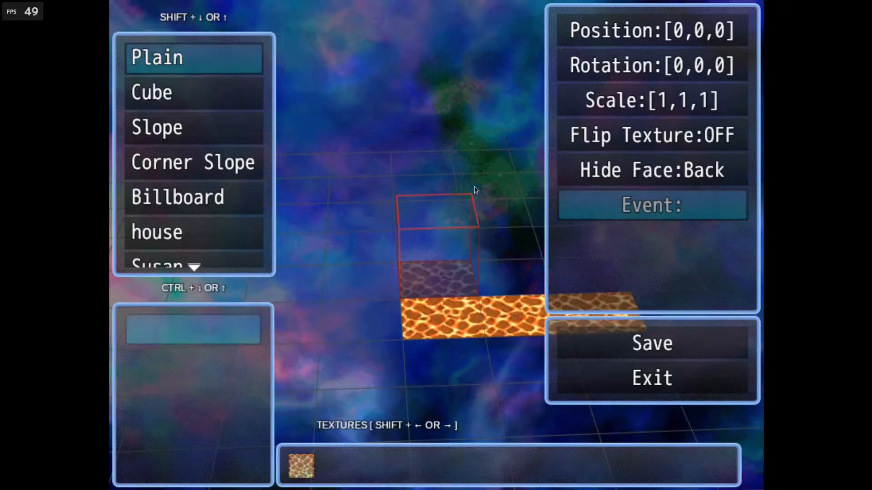
{"action": "key", "text": "Return"}
{"action": "key", "text": "Right"}
{"action": "key", "text": "Return"}
{"action": "key", "text": "Right"}
{"action": "key", "text": "Return"}
{"action": "key", "text": "Up"}
{"action": "key", "text": "Return"}
{"action": "key", "text": "Left"}
{"action": "key", "text": "Return"}
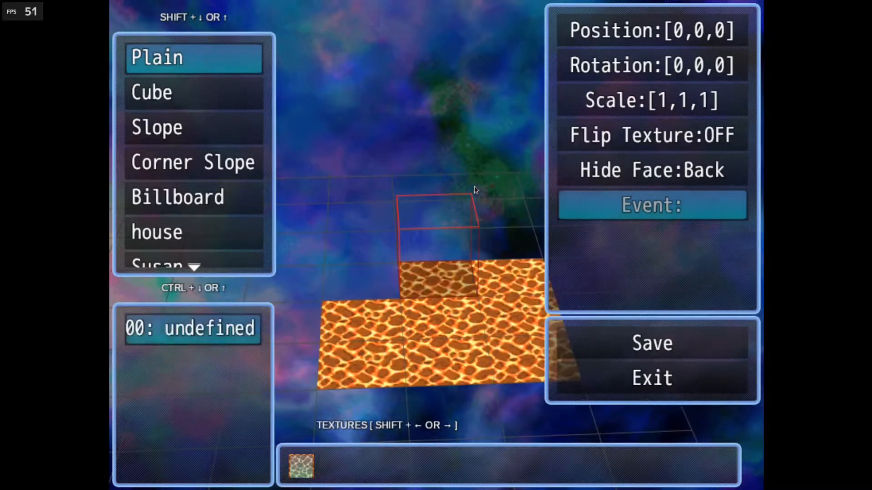
{"action": "key", "text": "Left"}
{"action": "key", "text": "Return"}
{"action": "key", "text": "Up"}
{"action": "key", "text": "Return"}
{"action": "key", "text": "Right"}
{"action": "key", "text": "Return"}
{"action": "key", "text": "Right"}
{"action": "key", "text": "Return"}
Step: Lay a row of lava tiles along the block's far edge, starting at its right corner and continuing left past the block
{"action": "key", "text": "Up"}
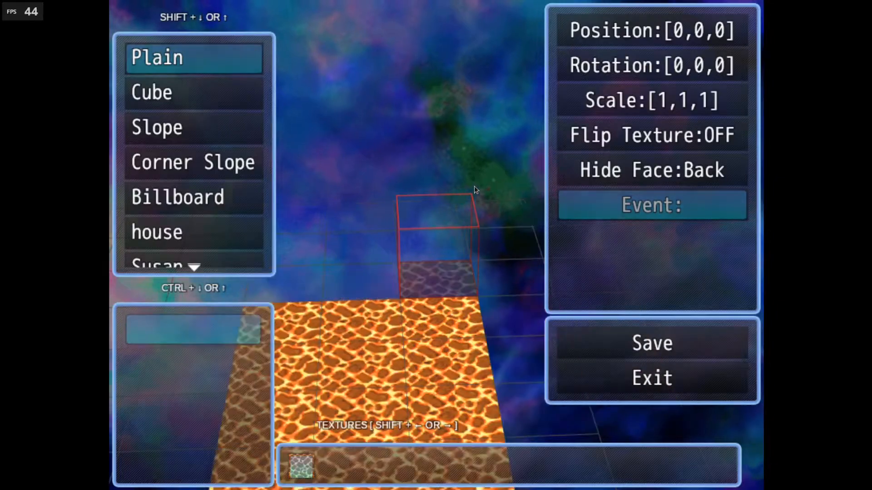
{"action": "key", "text": "Return"}
{"action": "key", "text": "Left"}
{"action": "key", "text": "Return"}
{"action": "key", "text": "Left"}
{"action": "key", "text": "Return"}
{"action": "key", "text": "Left"}
{"action": "key", "text": "Return"}
{"action": "key", "text": "Left"}
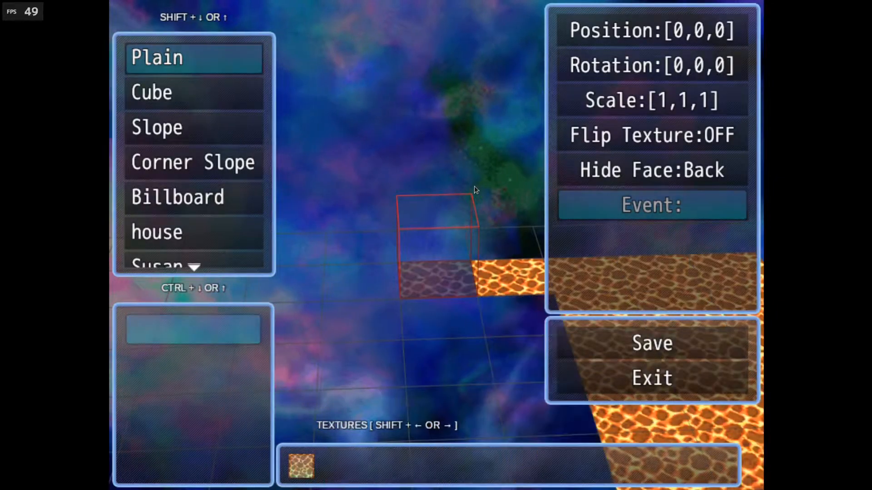
{"action": "key", "text": "Return"}
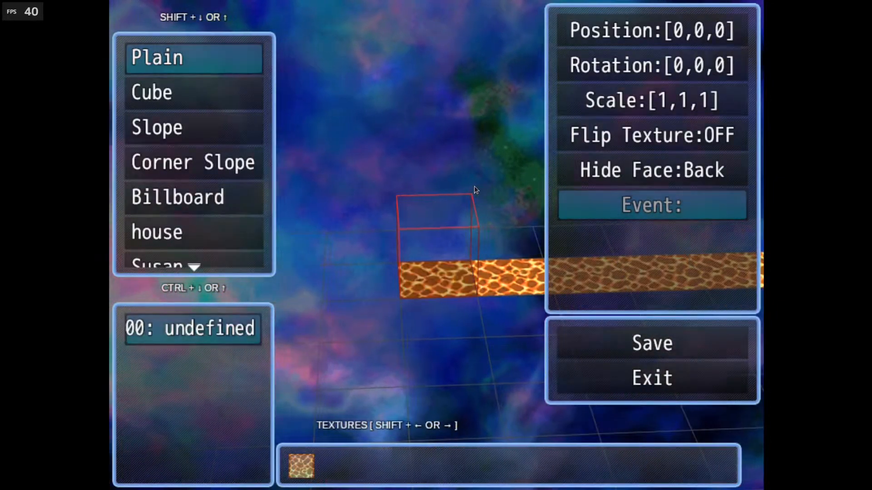
Step: Build a column of five Plain lava tiles from the far row's left end back toward the first floor
{"action": "key", "text": "Down"}
{"action": "key", "text": "Return"}
{"action": "key", "text": "Down"}
{"action": "key", "text": "Return"}
{"action": "key", "text": "Down"}
{"action": "key", "text": "Return"}
{"action": "key", "text": "Down"}
{"action": "key", "text": "Return"}
{"action": "key", "text": "Down"}
{"action": "key", "text": "Return"}
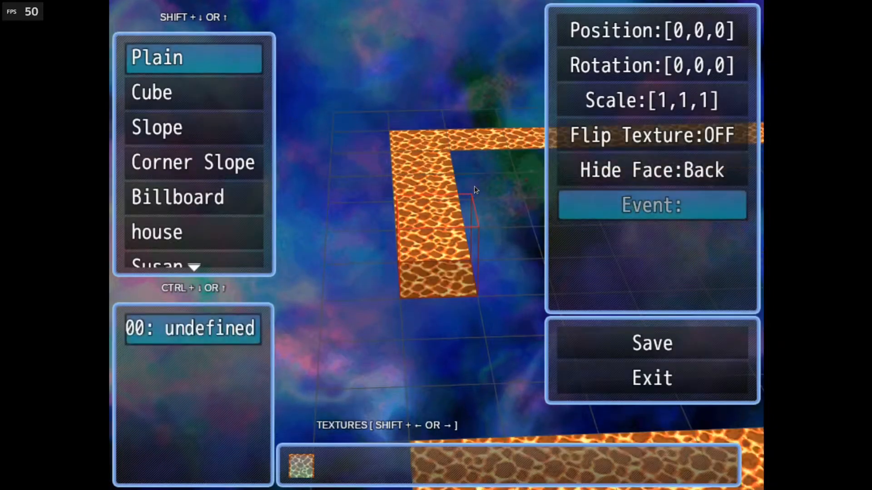
Step: Add three lava tiles across the column's near end and start a parallel column running away from the first floor
{"action": "key", "text": "Right"}
{"action": "key", "text": "Left"}
{"action": "key", "text": "Down"}
{"action": "key", "text": "Return"}
{"action": "key", "text": "Right"}
{"action": "key", "text": "Return"}
{"action": "key", "text": "Right"}
{"action": "key", "text": "Return"}
{"action": "key", "text": "Up"}
{"action": "key", "text": "Return"}
Step: Lengthen the second column and run a row of Plain lava tiles right from its end to join the separate block
{"action": "key", "text": "Up"}
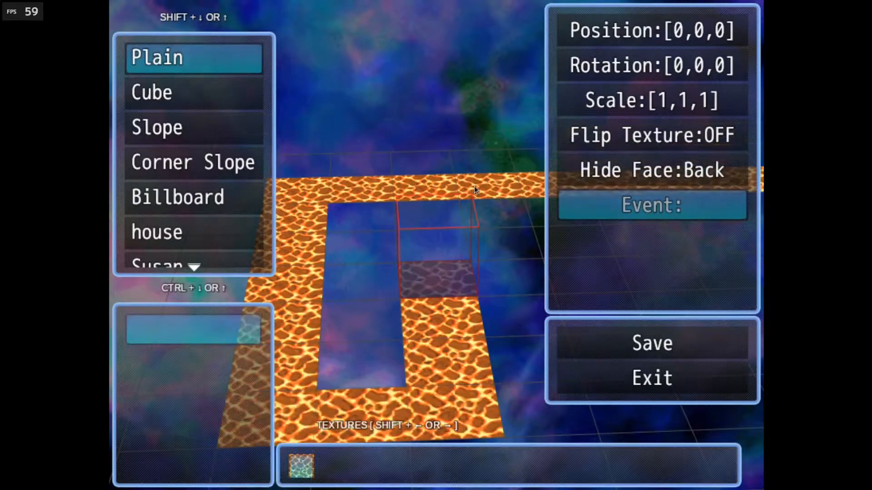
{"action": "key", "text": "Return"}
{"action": "key", "text": "Right"}
{"action": "key", "text": "Return"}
{"action": "key", "text": "Right"}
{"action": "key", "text": "Return"}
{"action": "key", "text": "Right"}
{"action": "key", "text": "Return"}
{"action": "key", "text": "Right"}
{"action": "key", "text": "Return"}
{"action": "key", "text": "Right"}
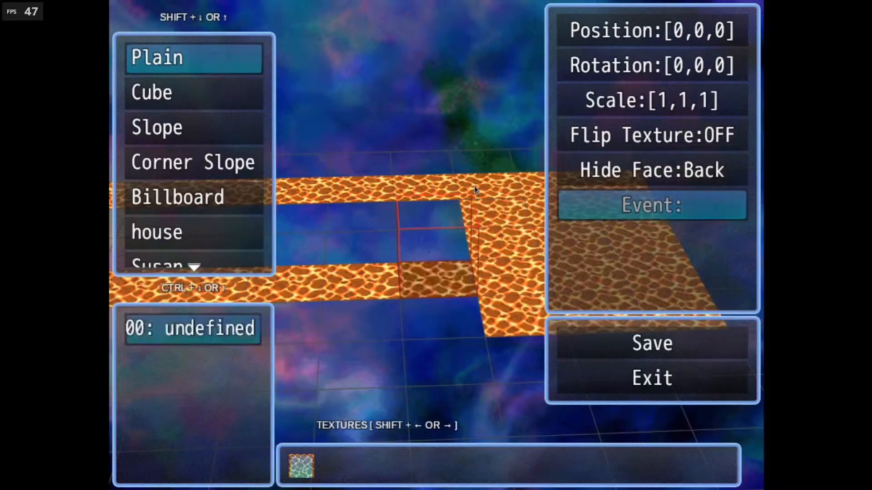
{"action": "key", "text": "Return"}
Step: Lay a second lava row directly beyond the connecting row, running left from the block toward the outer column
{"action": "key", "text": "Up"}
{"action": "key", "text": "Return"}
{"action": "key", "text": "Left"}
{"action": "key", "text": "Return"}
{"action": "key", "text": "Left"}
{"action": "key", "text": "Return"}
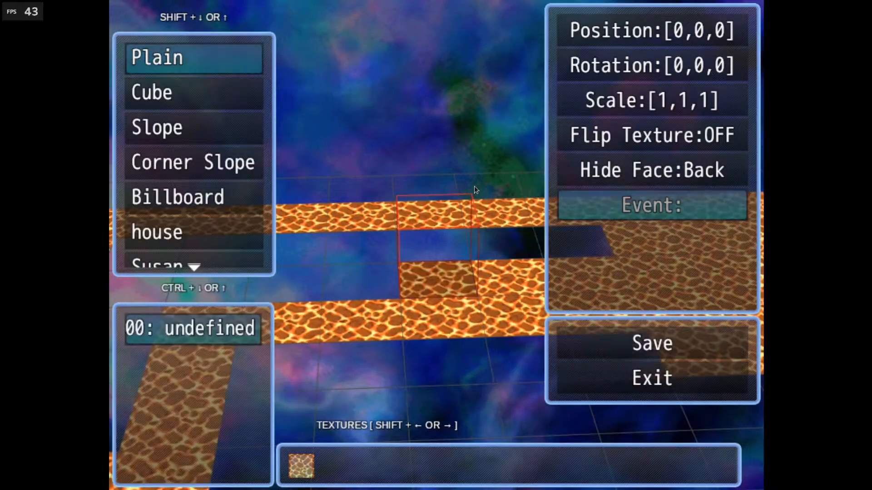
{"action": "key", "text": "Left"}
{"action": "key", "text": "Return"}
{"action": "key", "text": "Left"}
{"action": "key", "text": "Return"}
{"action": "key", "text": "Left"}
{"action": "key", "text": "Return"}
{"action": "key", "text": "Left"}
{"action": "key", "text": "Return"}
Step: Fill the remaining gap between the connecting rows and the far edge row with lava-textured Plain tiles
{"action": "key", "text": "Up"}
{"action": "key", "text": "Return"}
{"action": "key", "text": "Right"}
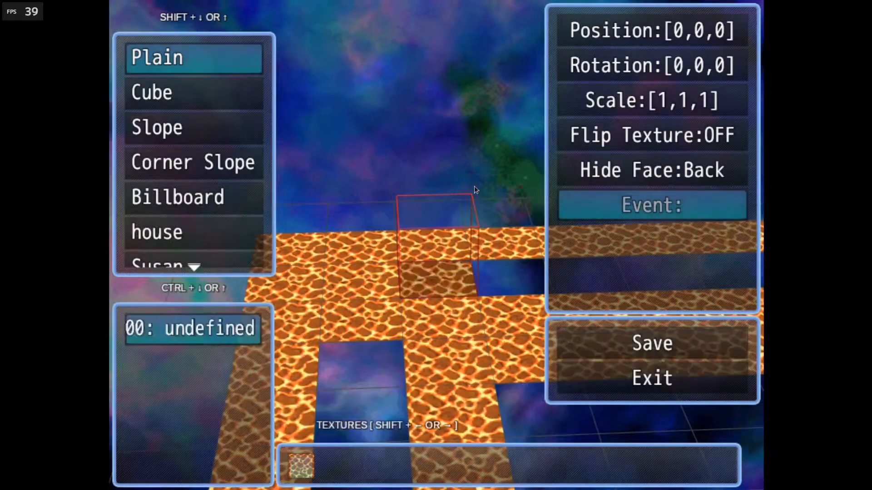
{"action": "key", "text": "Return"}
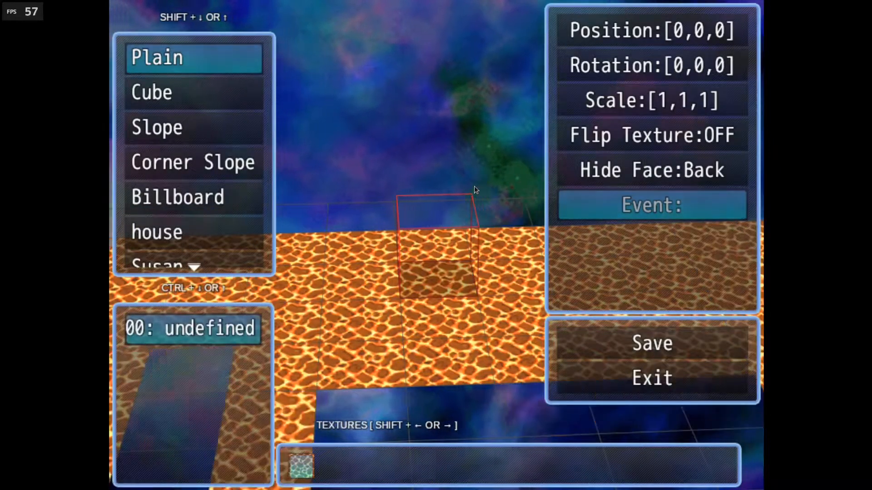
Step: Fill the gap between the two parallel columns with three lava-textured Plain tiles
{"action": "key", "text": "Down"}
{"action": "key", "text": "Down"}
{"action": "key", "text": "Left"}
{"action": "key", "text": "Left"}
{"action": "key", "text": "Left"}
{"action": "key", "text": "Return"}
{"action": "key", "text": "Down"}
{"action": "key", "text": "Return"}
{"action": "key", "text": "Down"}
{"action": "key", "text": "Return"}
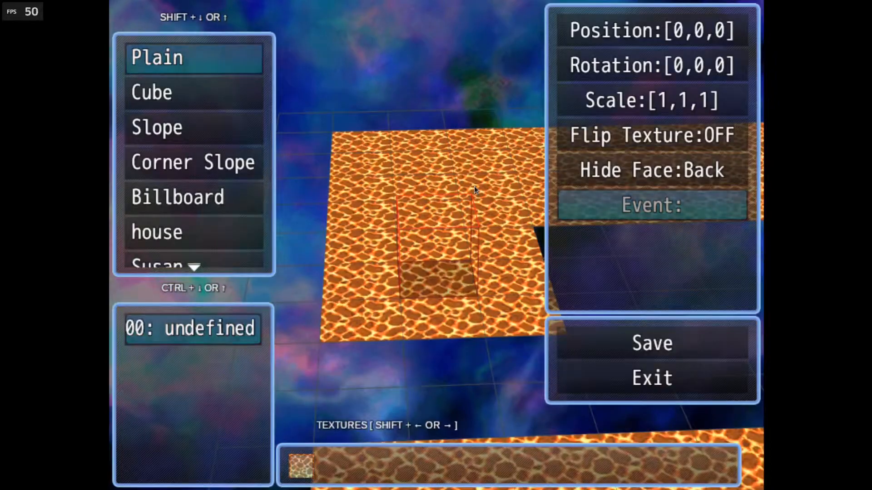
Step: Examine the floor sections and the empty areas between them from several angles and cursor positions
{"action": "left_click_drag", "start_coordinate": [492, 228], "coordinate": [389, 189]}
{"action": "left_click_drag", "start_coordinate": [359, 235], "coordinate": [300, 278]}
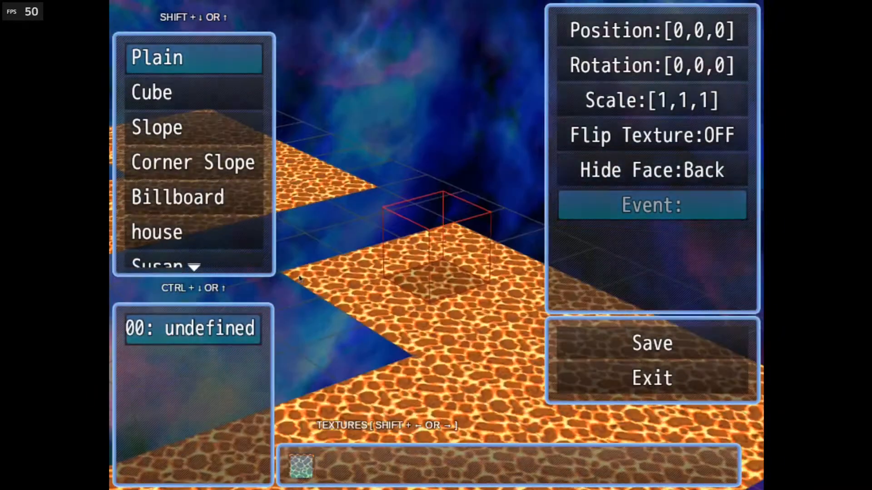
{"action": "left_click_drag", "start_coordinate": [436, 200], "coordinate": [381, 192]}
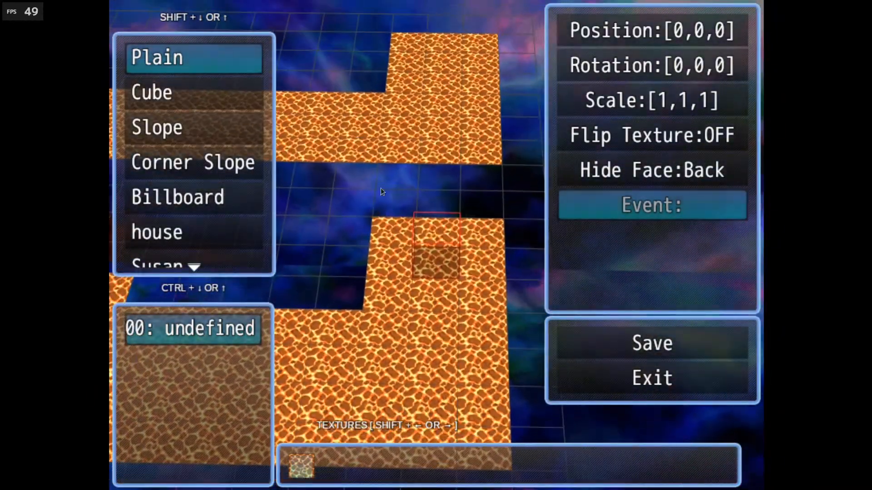
{"action": "key", "text": "Up"}
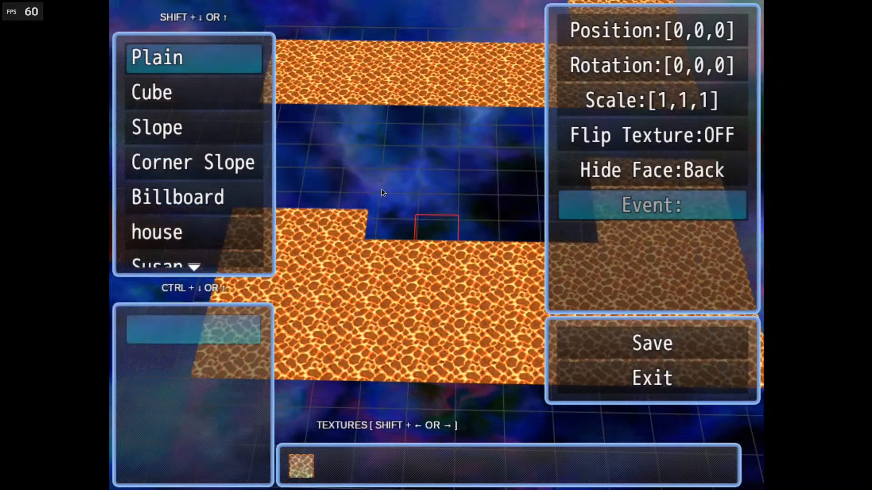
{"action": "key", "text": "Left"}
{"action": "key", "text": "Up"}
{"action": "key", "text": "Down"}
{"action": "key", "text": "Up"}
{"action": "key", "text": "Left"}
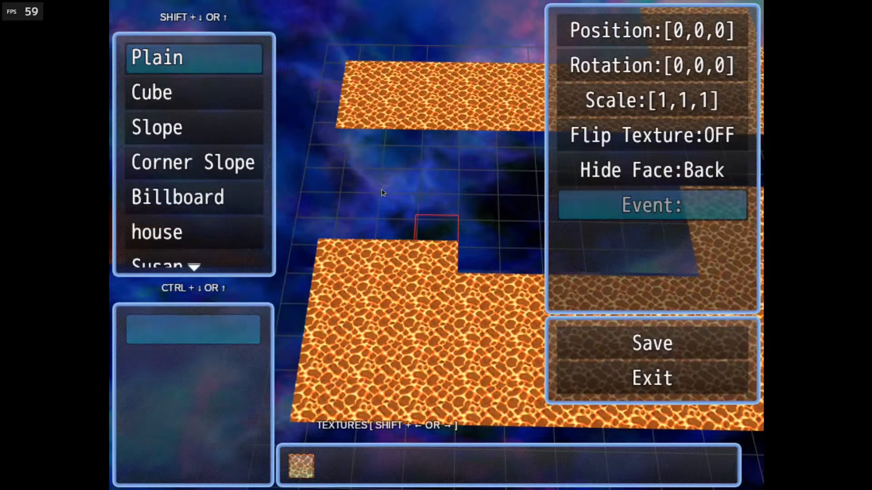
{"action": "scroll", "coordinate": [387, 165], "scroll_direction": "up", "scroll_amount": 4}
{"action": "left_click_drag", "start_coordinate": [464, 151], "coordinate": [338, 132]}
{"action": "key", "text": "Up"}
{"action": "key", "text": "Down"}
{"action": "key", "text": "Page_Up"}
{"action": "key", "text": "Left"}
{"action": "key", "text": "Left"}
{"action": "key", "text": "Right"}
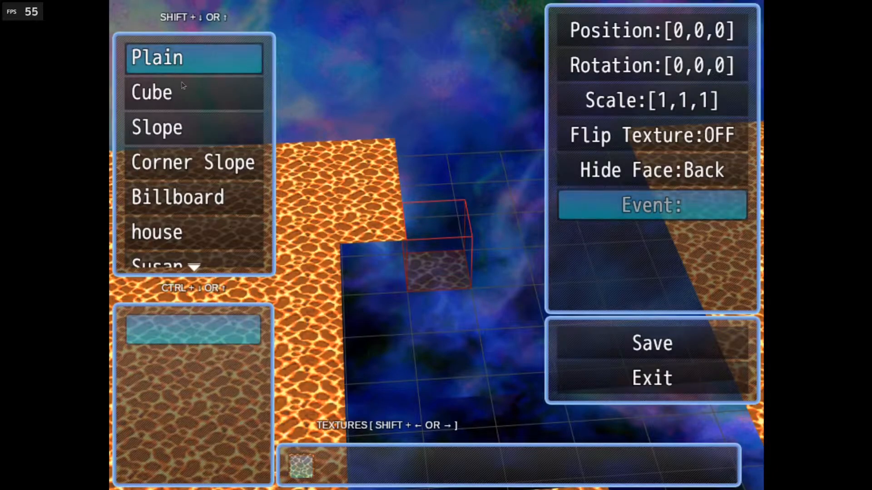
Step: Set all four quarters of the Plain tile's texture to the bright molten lava from tileset A
{"action": "left_click", "coordinate": [304, 465]}
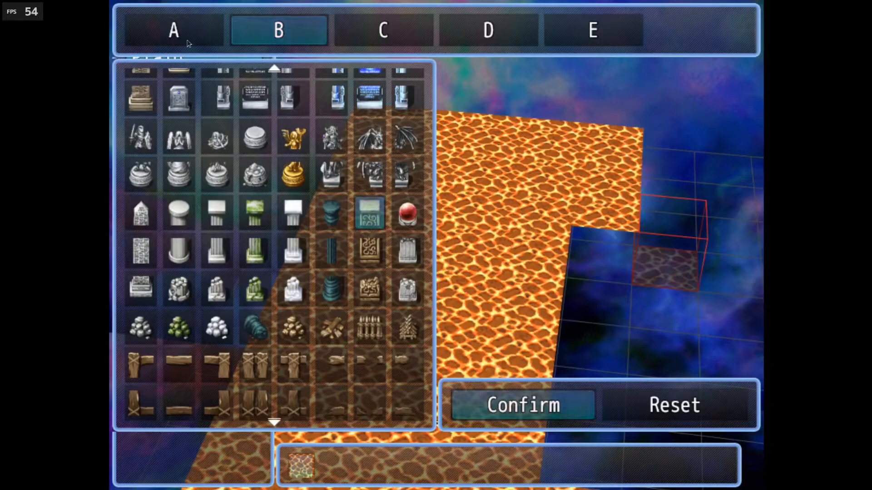
{"action": "left_click", "coordinate": [188, 41]}
{"action": "scroll", "coordinate": [309, 169], "scroll_direction": "up", "scroll_amount": 5}
{"action": "left_click", "coordinate": [294, 89]}
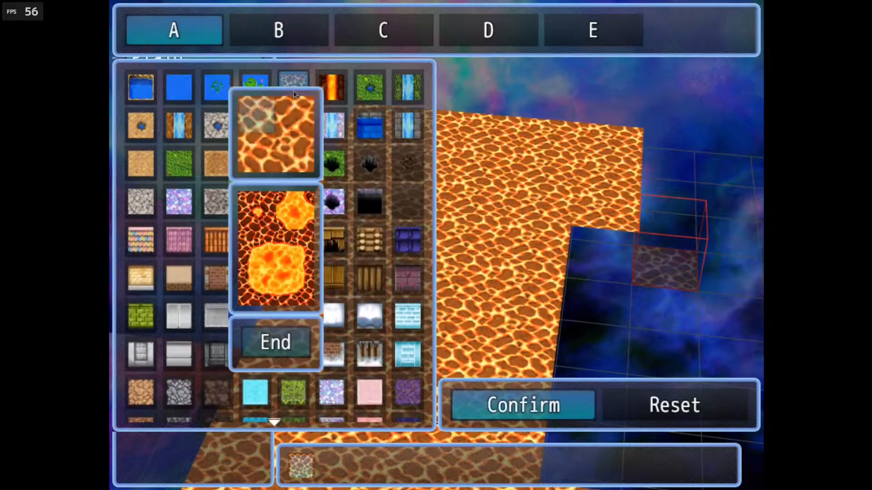
{"action": "left_click", "coordinate": [270, 262]}
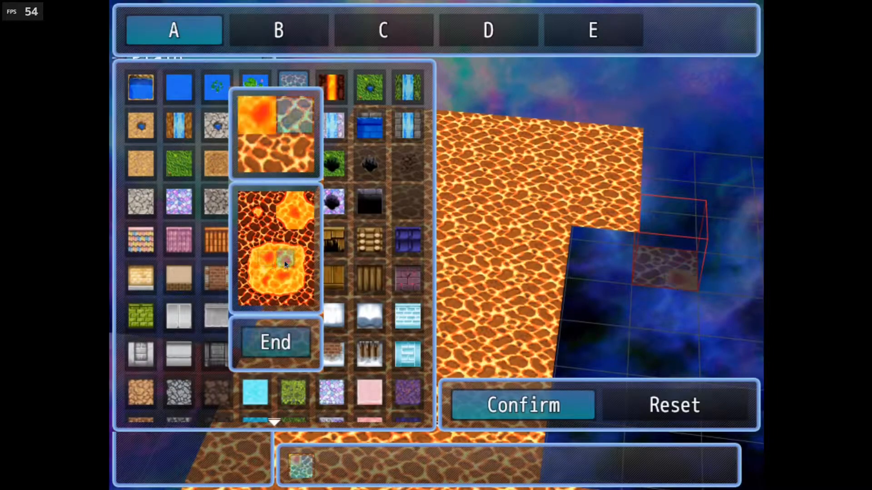
{"action": "left_click", "coordinate": [284, 261]}
{"action": "left_click", "coordinate": [270, 275]}
{"action": "left_click", "coordinate": [279, 275]}
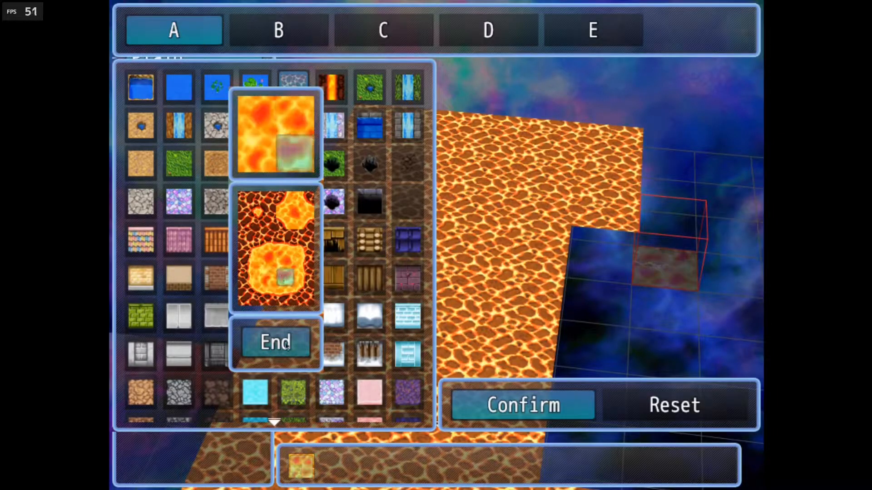
{"action": "left_click", "coordinate": [517, 409]}
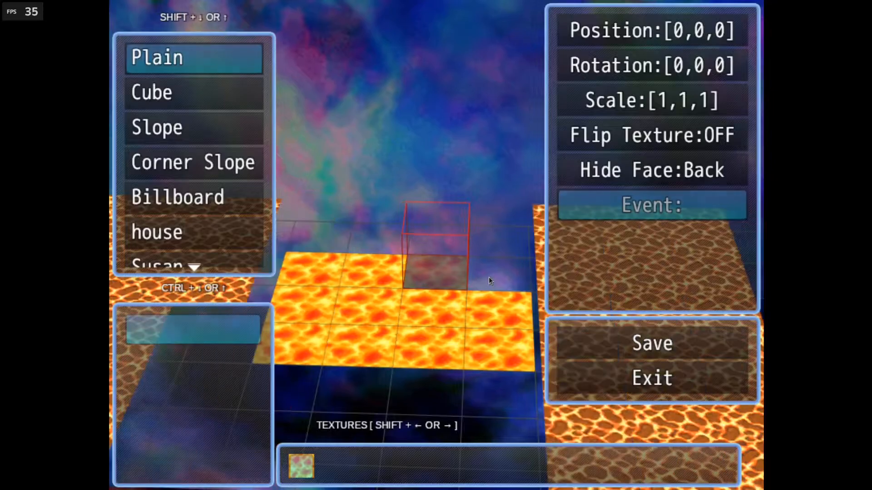
Step: Place the cursor at the back corner of the molten lava pool and set the Plain tile's X rotation to 90
{"action": "left_click_drag", "start_coordinate": [398, 321], "coordinate": [384, 138]}
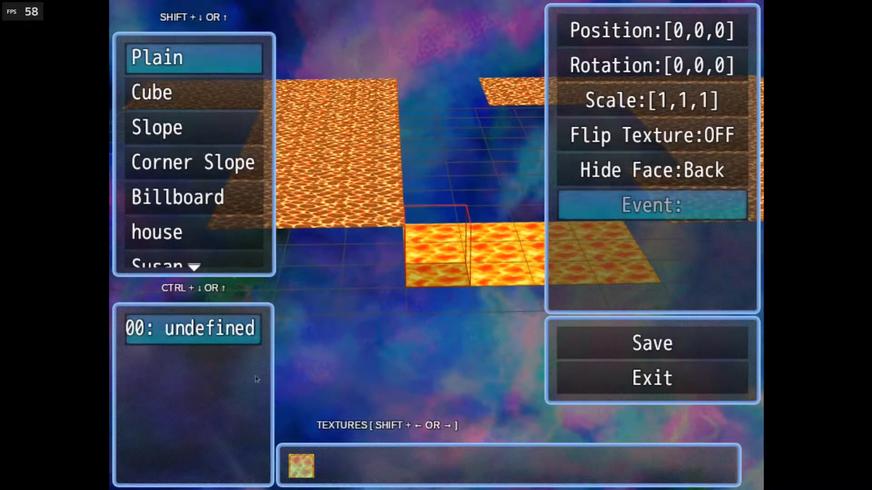
{"action": "left_click", "coordinate": [307, 462]}
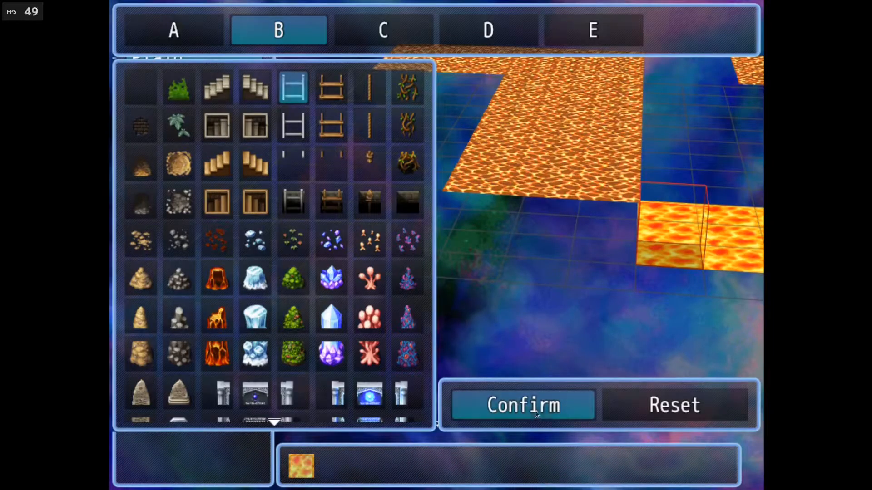
{"action": "left_click", "coordinate": [535, 409]}
{"action": "scroll", "coordinate": [417, 212], "scroll_direction": "up", "scroll_amount": 5}
{"action": "key", "text": "Up"}
{"action": "key", "text": "Up"}
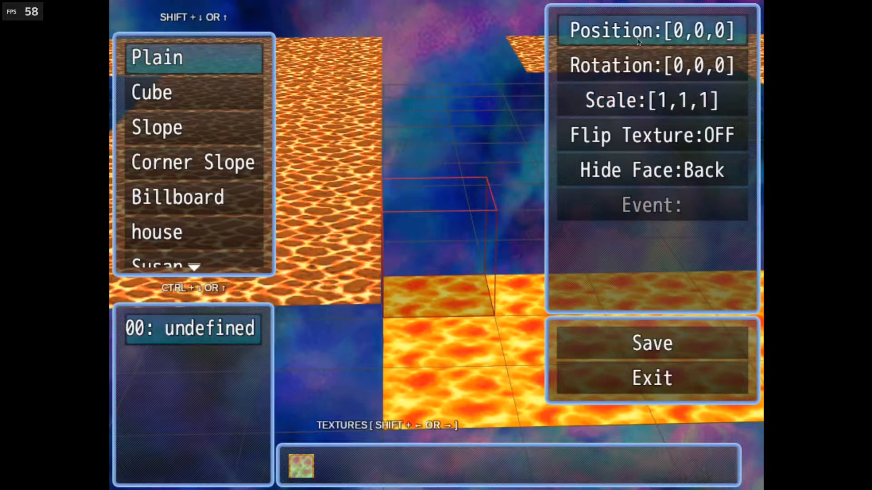
{"action": "left_click", "coordinate": [631, 60]}
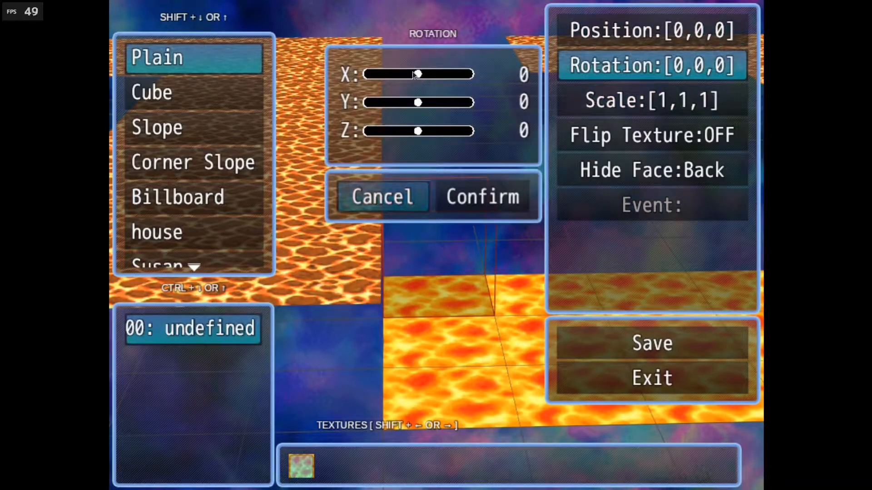
{"action": "left_click_drag", "start_coordinate": [415, 74], "coordinate": [439, 80]}
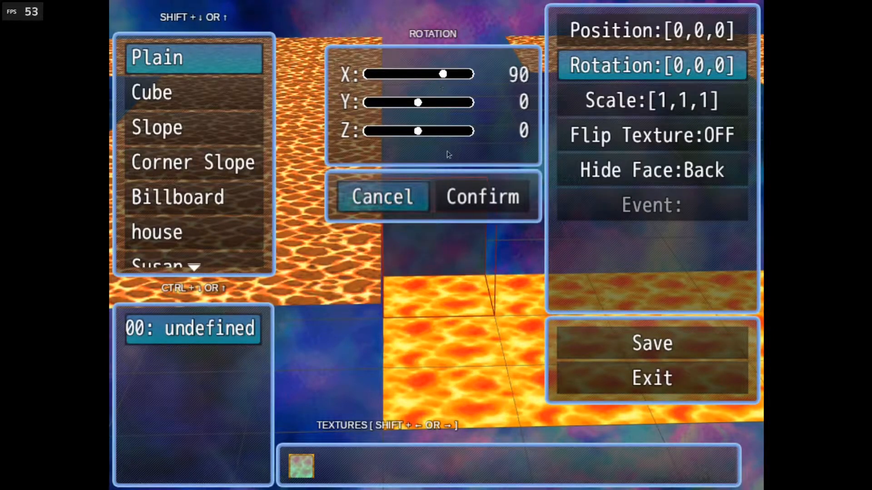
{"action": "left_click", "coordinate": [482, 197]}
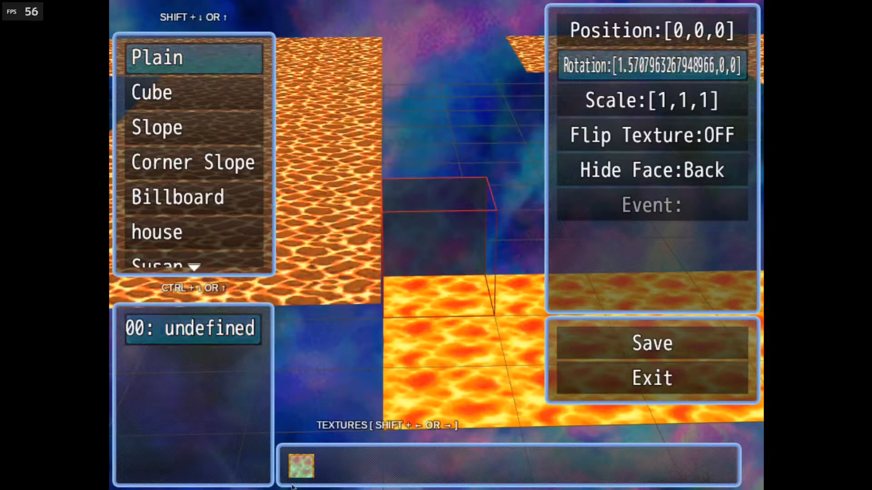
Step: Fill all four quarters of the upright Plain tile's texture with the dark volcanic rock from tileset A
{"action": "left_click", "coordinate": [297, 468]}
{"action": "left_click", "coordinate": [174, 30]}
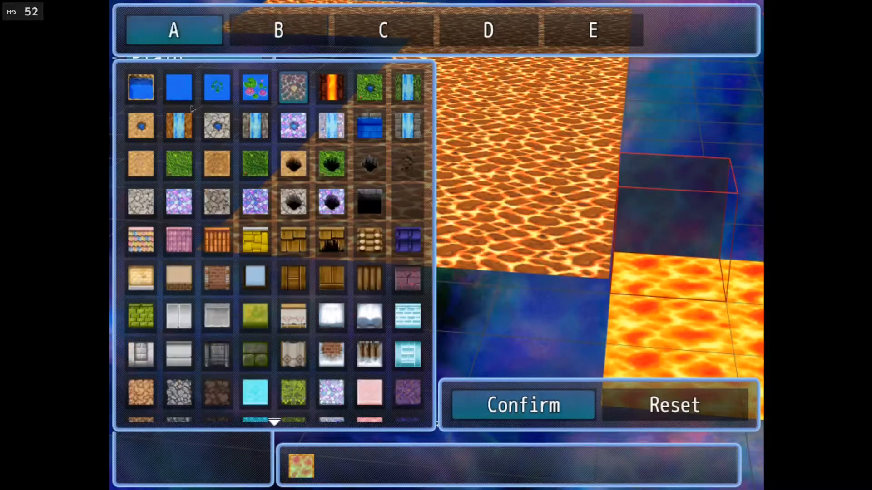
{"action": "scroll", "coordinate": [254, 146], "scroll_direction": "down", "scroll_amount": 13}
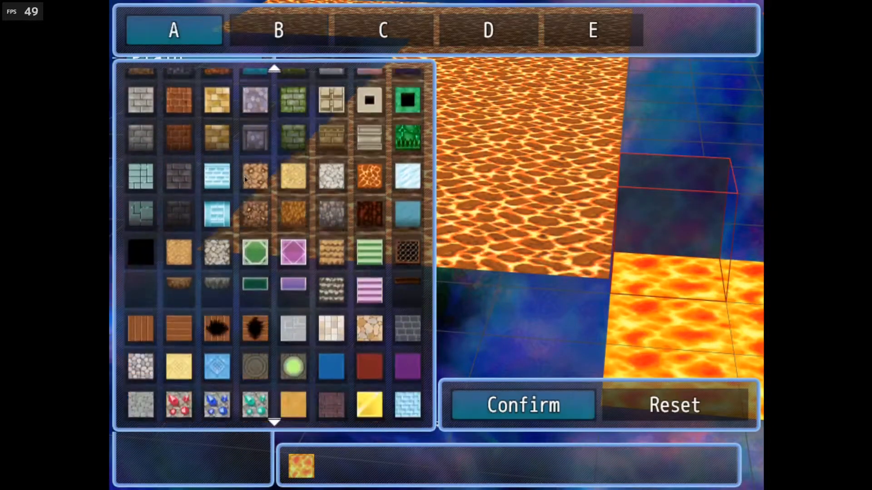
{"action": "scroll", "coordinate": [330, 206], "scroll_direction": "up", "scroll_amount": 5}
{"action": "left_click", "coordinate": [367, 278]}
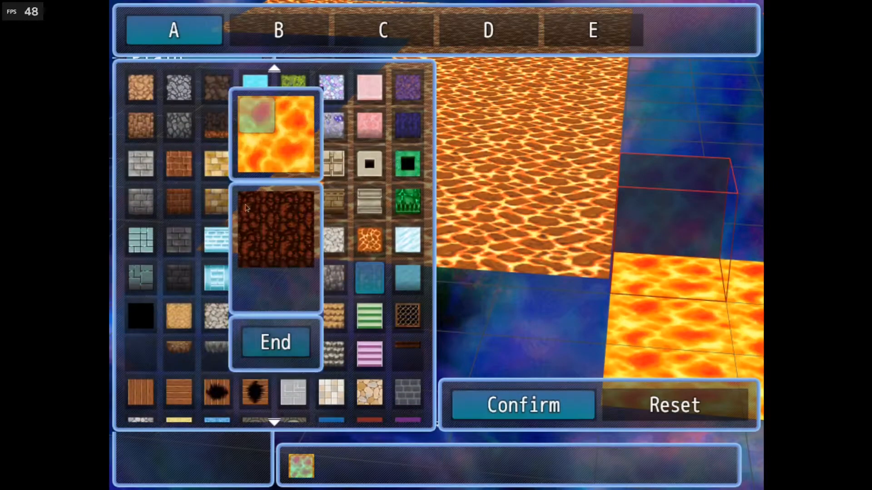
{"action": "left_click", "coordinate": [266, 220]}
{"action": "left_click", "coordinate": [282, 226]}
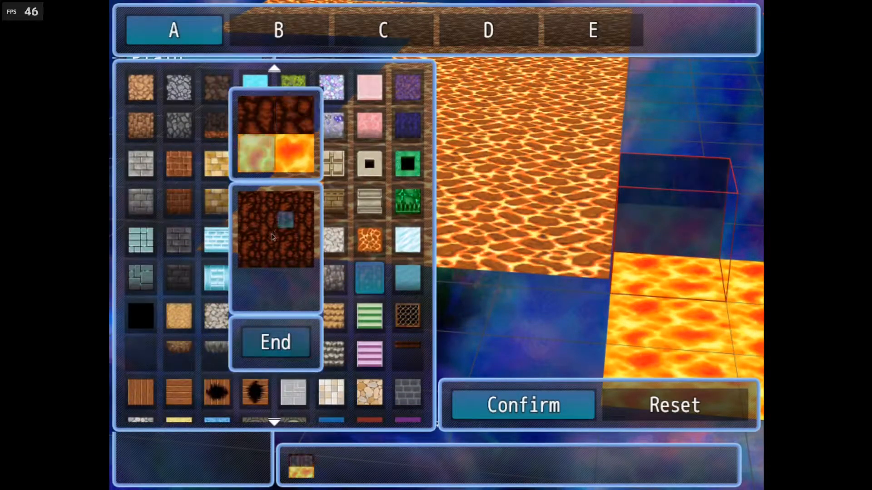
{"action": "left_click", "coordinate": [272, 236]}
{"action": "left_click", "coordinate": [272, 236]}
{"action": "left_click", "coordinate": [278, 344]}
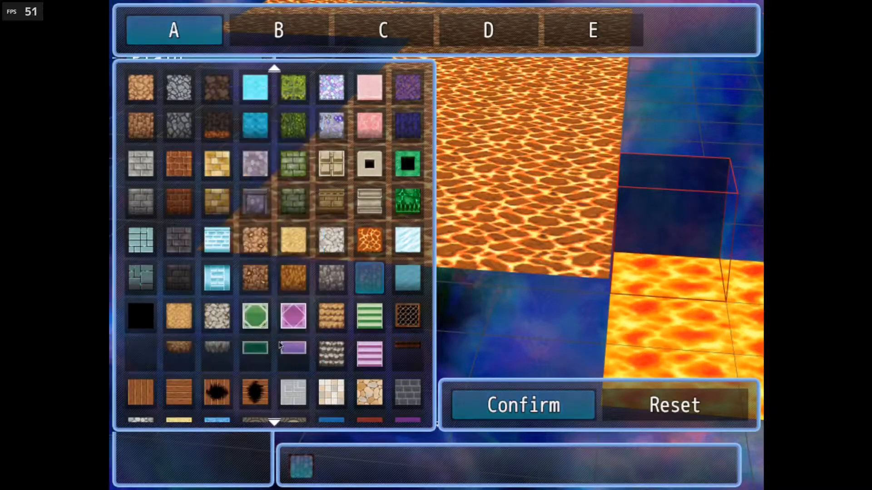
{"action": "left_click", "coordinate": [475, 404]}
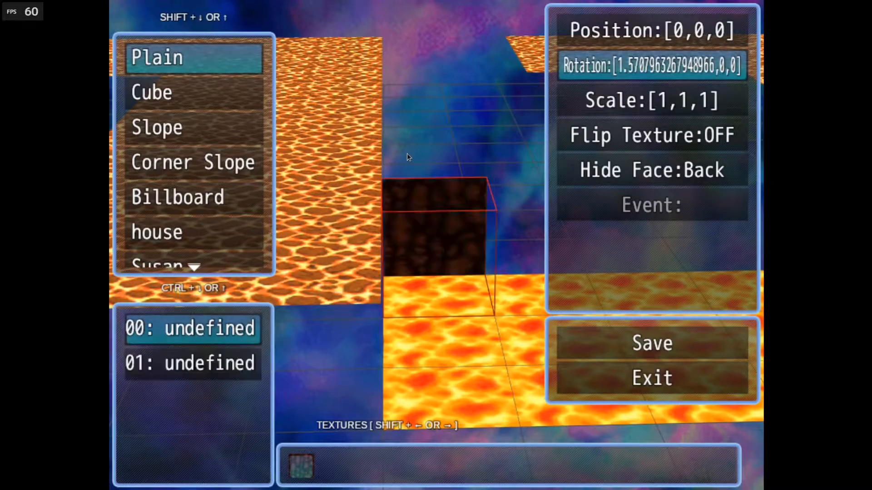
Step: Add a second row of upright dark rock tiles on the wall behind the molten lava pool, working leftward
{"action": "key", "text": "Page_Up"}
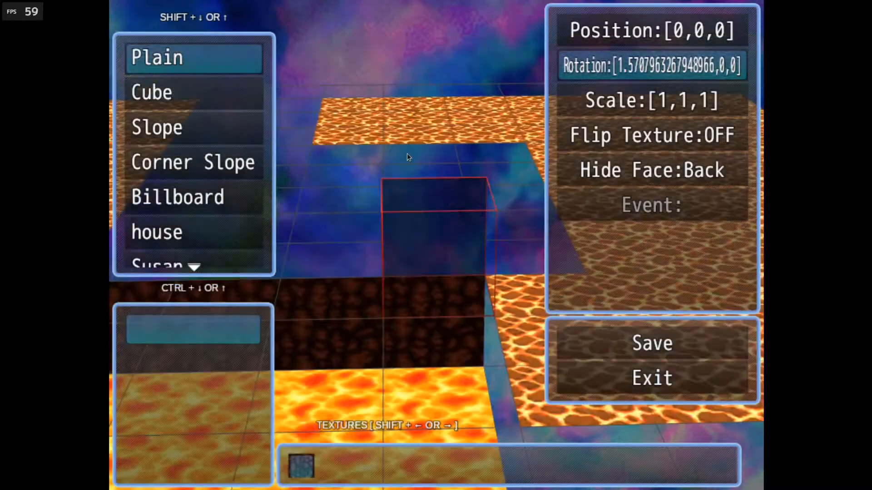
{"action": "key", "text": "Left"}
{"action": "key", "text": "Left"}
{"action": "key", "text": "Left"}
{"action": "key", "text": "Return"}
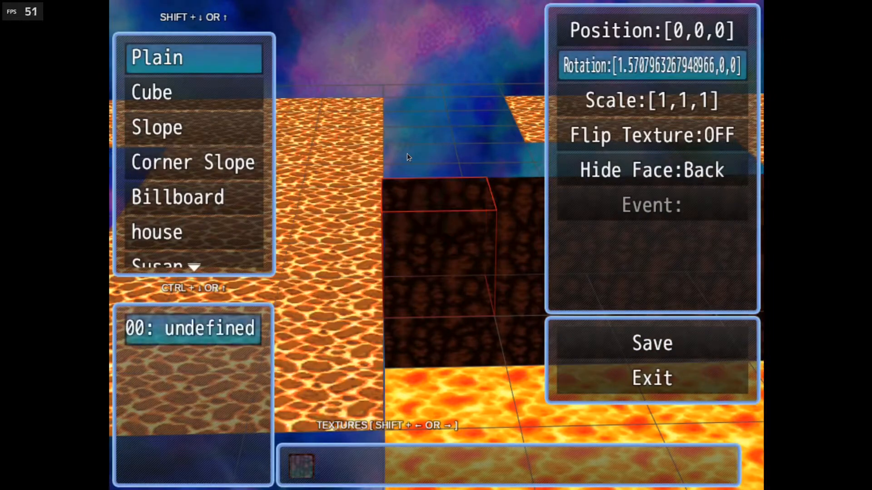
Step: Add a third row to the wall behind the lava pool, plus a second-level tile beyond its right end
{"action": "key", "text": "Page_Up"}
{"action": "key", "text": "Return"}
{"action": "key", "text": "Right"}
{"action": "key", "text": "Return"}
{"action": "key", "text": "Right"}
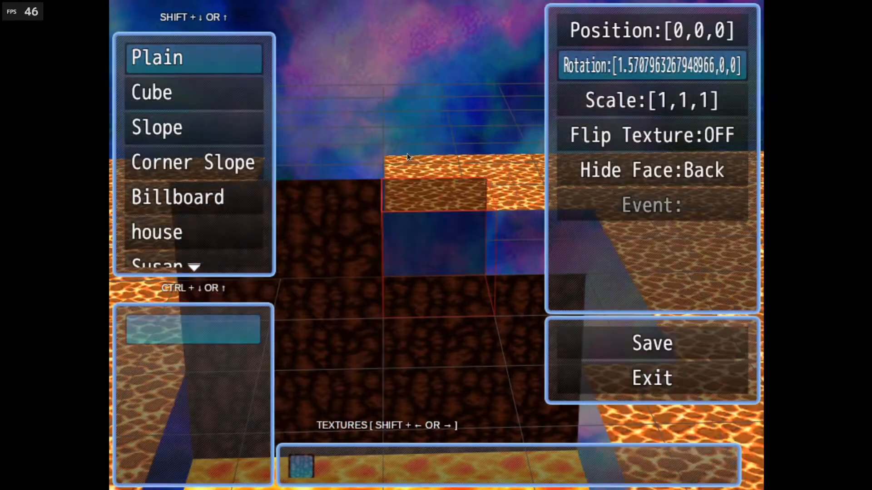
{"action": "key", "text": "Return"}
{"action": "key", "text": "Right"}
{"action": "key", "text": "Return"}
{"action": "key", "text": "Page_Down"}
{"action": "key", "text": "Right"}
{"action": "key", "text": "Return"}
{"action": "key", "text": "Page_Down"}
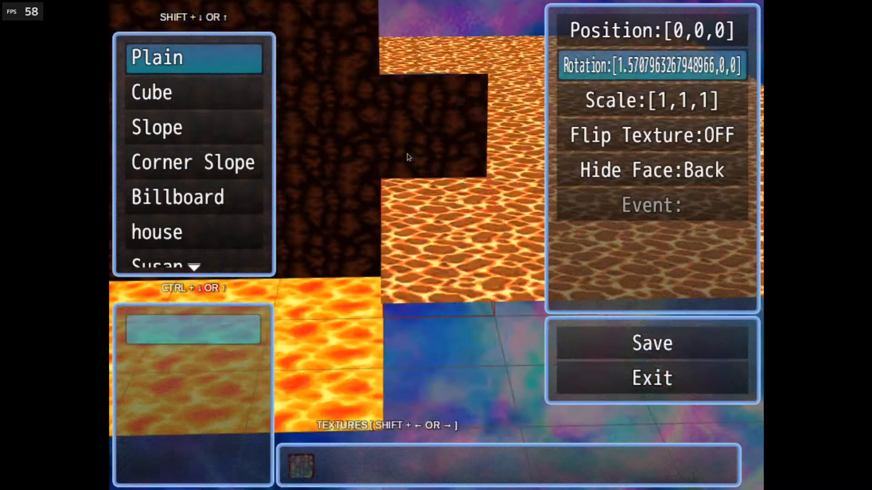
Step: Extend the wall's third row by one tile at the right end and lay a fourth row leftward across the top
{"action": "key", "text": "Page_Up"}
{"action": "key", "text": "Page_Up"}
{"action": "key", "text": "Return"}
{"action": "key", "text": "Page_Up"}
{"action": "key", "text": "Return"}
{"action": "key", "text": "Left"}
{"action": "key", "text": "Return"}
{"action": "key", "text": "Left"}
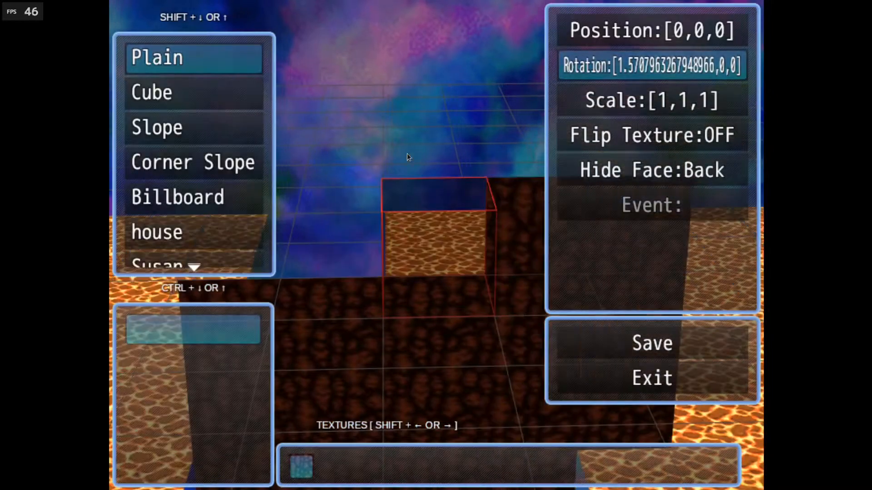
{"action": "key", "text": "Return"}
{"action": "key", "text": "Left"}
{"action": "key", "text": "Return"}
{"action": "key", "text": "Left"}
{"action": "key", "text": "Return"}
{"action": "key", "text": "Page_Down"}
{"action": "key", "text": "Page_Down"}
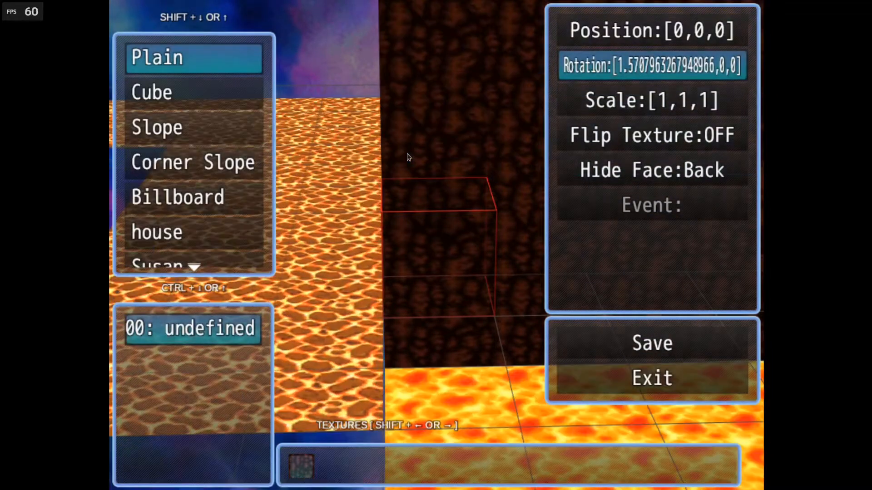
Step: Lay a first row of upright dark rock tiles along the far edge of the floor left of the lava pool
{"action": "key", "text": "Left"}
{"action": "key", "text": "Up"}
{"action": "key", "text": "Up"}
{"action": "key", "text": "Up"}
{"action": "key", "text": "Up"}
{"action": "key", "text": "Up"}
{"action": "key", "text": "Page_Up"}
{"action": "key", "text": "Return"}
{"action": "key", "text": "Left"}
{"action": "key", "text": "Page_Up"}
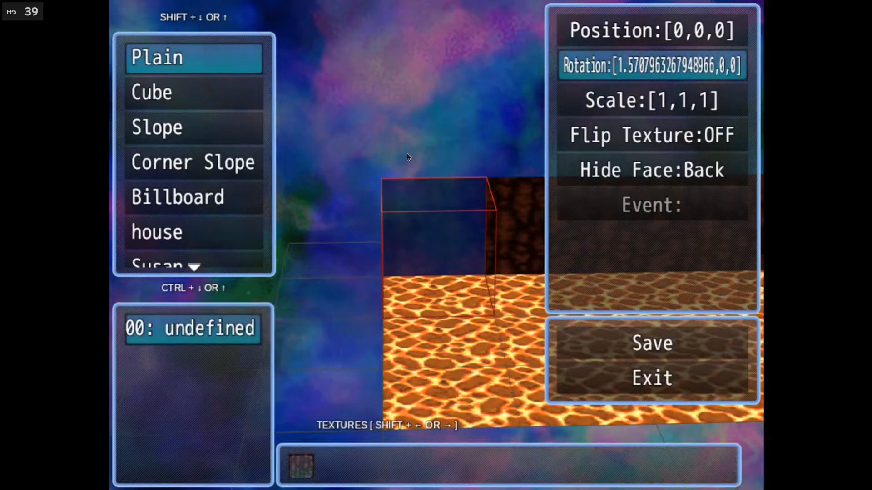
{"action": "key", "text": "Return"}
Step: Raise the wall along the left floor's far edge to three tiles high with dark rock tiles
{"action": "key", "text": "Right"}
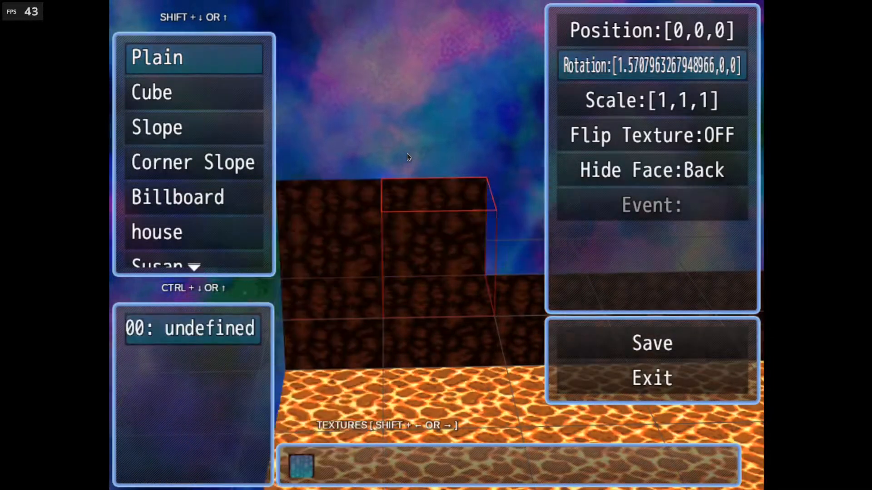
{"action": "key", "text": "Return"}
{"action": "key", "text": "Page_Up"}
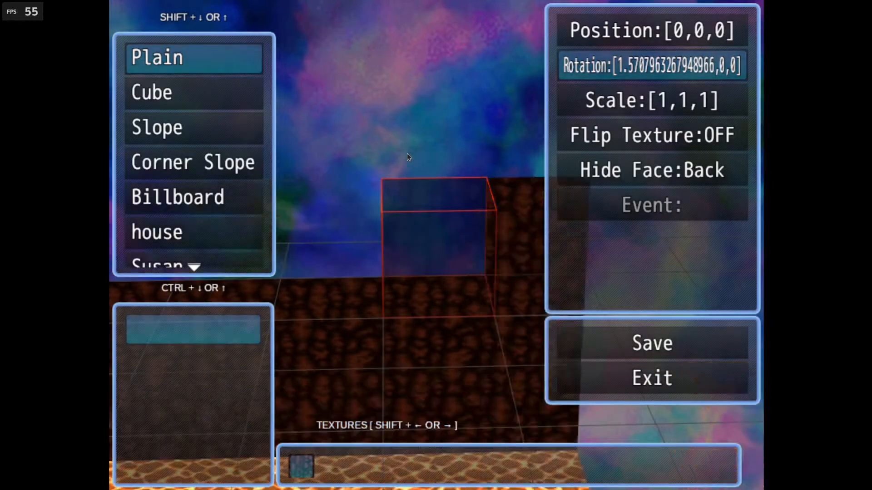
{"action": "key", "text": "Return"}
{"action": "key", "text": "Page_Down"}
{"action": "key", "text": "Page_Down"}
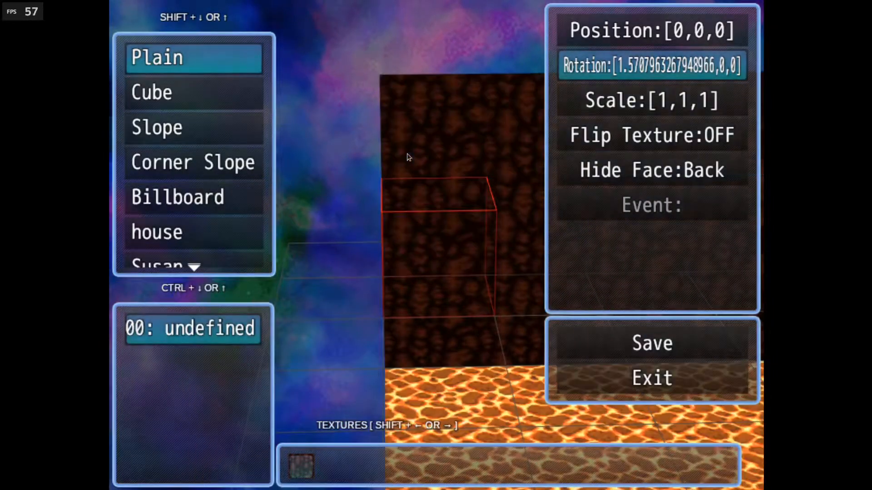
Step: Lay a first row of upright dark rock tiles along the far edge of the floor right of the lava pool
{"action": "key", "text": "Right"}
{"action": "key", "text": "Right"}
{"action": "key", "text": "Right"}
{"action": "key", "text": "Right"}
{"action": "key", "text": "Right"}
{"action": "key", "text": "Right"}
{"action": "key", "text": "Right"}
{"action": "key", "text": "Right"}
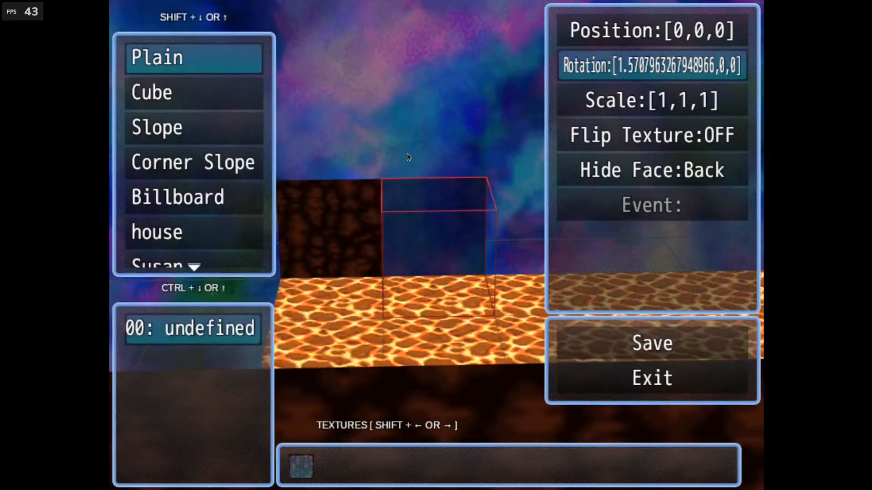
{"action": "key", "text": "Return"}
Step: Raise the wall along the right floor's far edge to three tiles high with dark rock tiles
{"action": "key", "text": "Page_Up"}
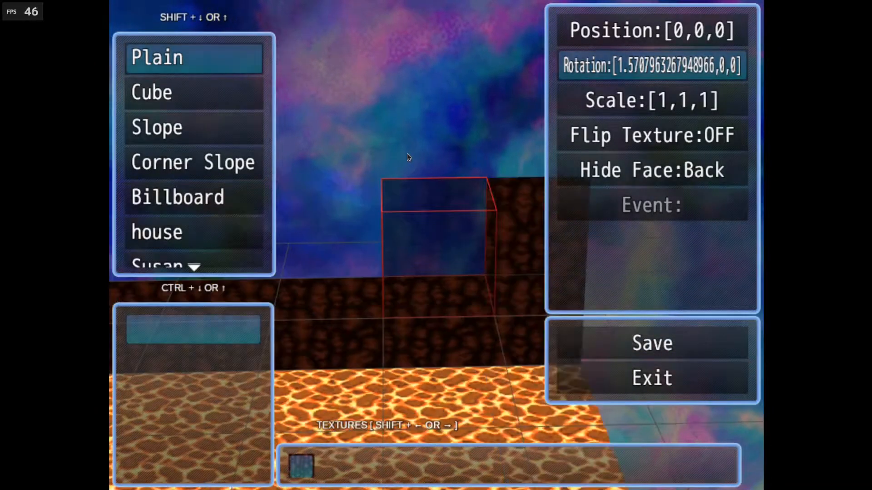
{"action": "key", "text": "Return"}
{"action": "key", "text": "Page_Up"}
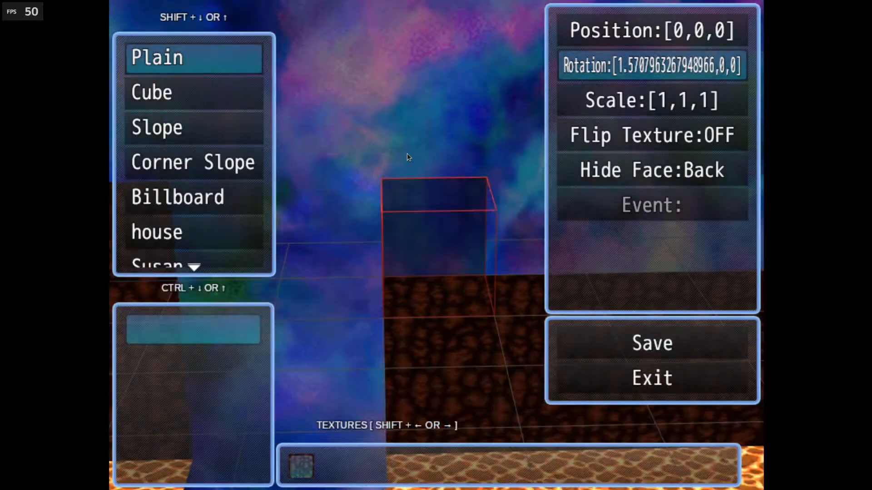
{"action": "key", "text": "Return"}
{"action": "key", "text": "Page_Up"}
{"action": "key", "text": "Return"}
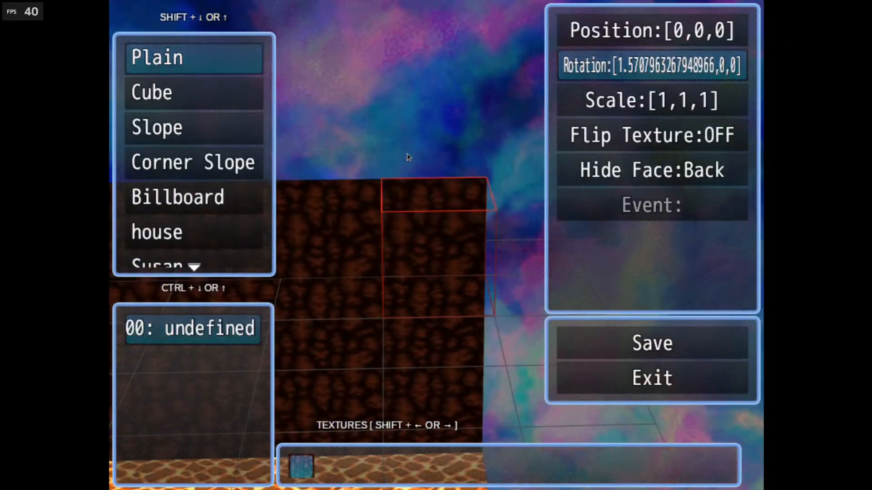
Step: Bring the cursor to the floor left of the lava pool and set the tile's Z rotation to 90 degrees
{"action": "key", "text": "Left"}
{"action": "key", "text": "Left"}
{"action": "key", "text": "Down"}
{"action": "key", "text": "Down"}
{"action": "key", "text": "Down"}
{"action": "key", "text": "Down"}
{"action": "key", "text": "Down"}
{"action": "key", "text": "Down"}
{"action": "key", "text": "Down"}
{"action": "key", "text": "Down"}
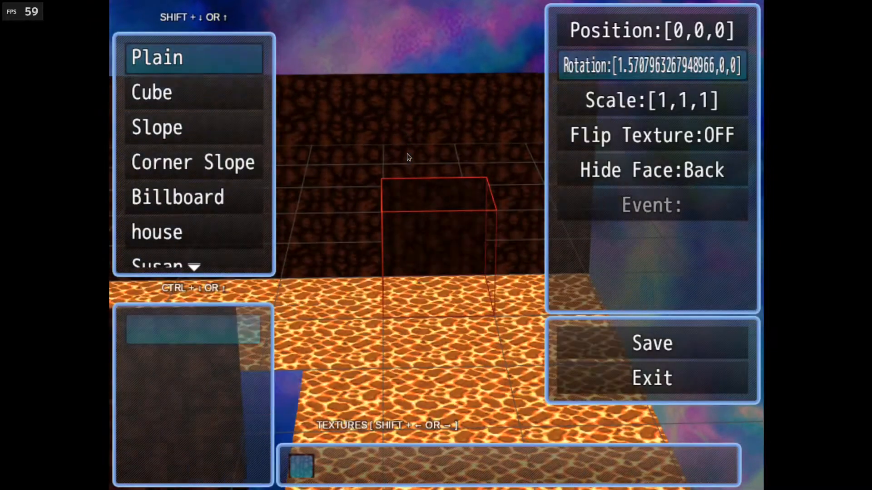
{"action": "key", "text": "Down"}
{"action": "key", "text": "Left"}
{"action": "key", "text": "Down"}
{"action": "key", "text": "Left"}
{"action": "key", "text": "Left"}
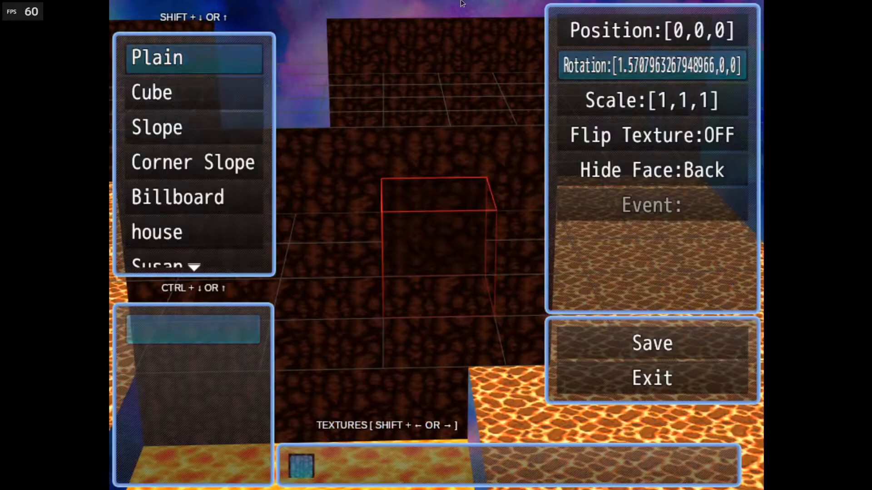
{"action": "scroll", "coordinate": [427, 146], "scroll_direction": "down", "scroll_amount": 1}
{"action": "scroll", "coordinate": [428, 146], "scroll_direction": "down", "scroll_amount": 3}
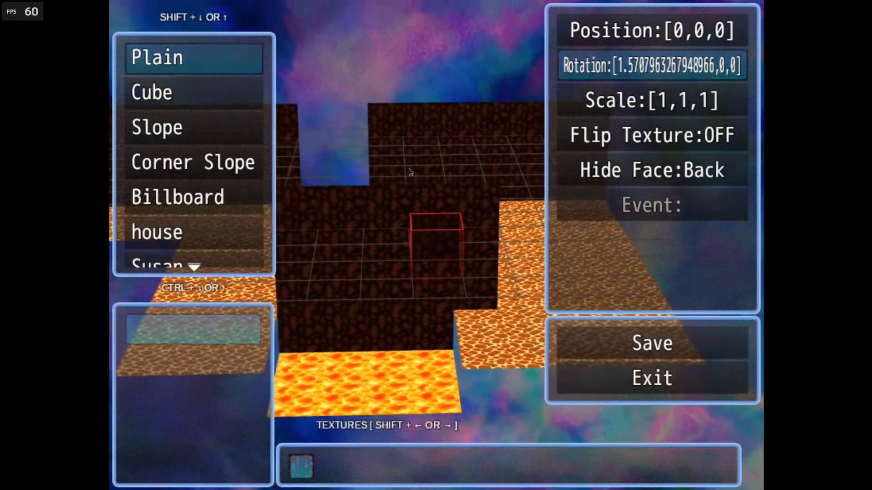
{"action": "key", "text": "Left"}
{"action": "key", "text": "Up"}
{"action": "key", "text": "Left"}
{"action": "key", "text": "Left"}
{"action": "key", "text": "Left"}
{"action": "key", "text": "Left"}
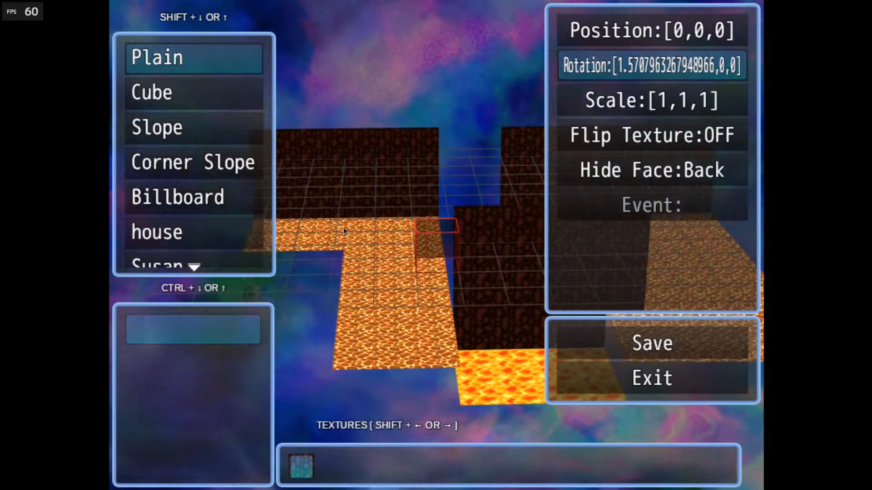
{"action": "key", "text": "Up"}
{"action": "key", "text": "Up"}
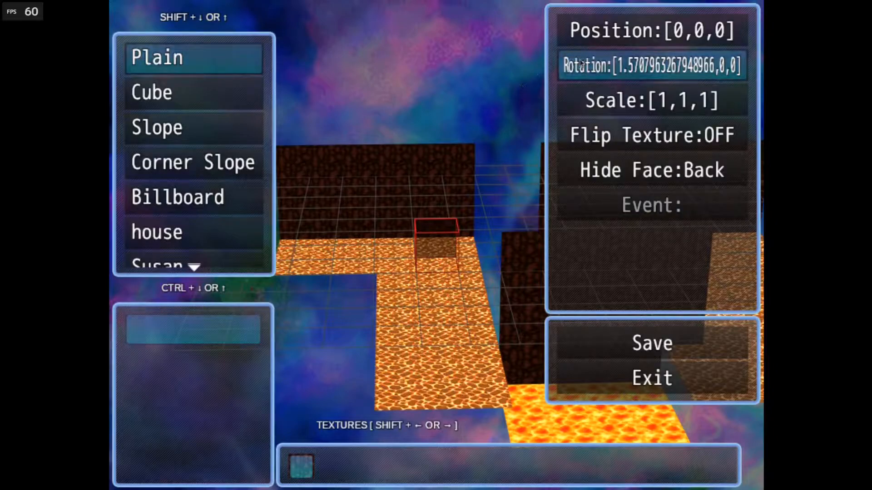
{"action": "left_click", "coordinate": [601, 58]}
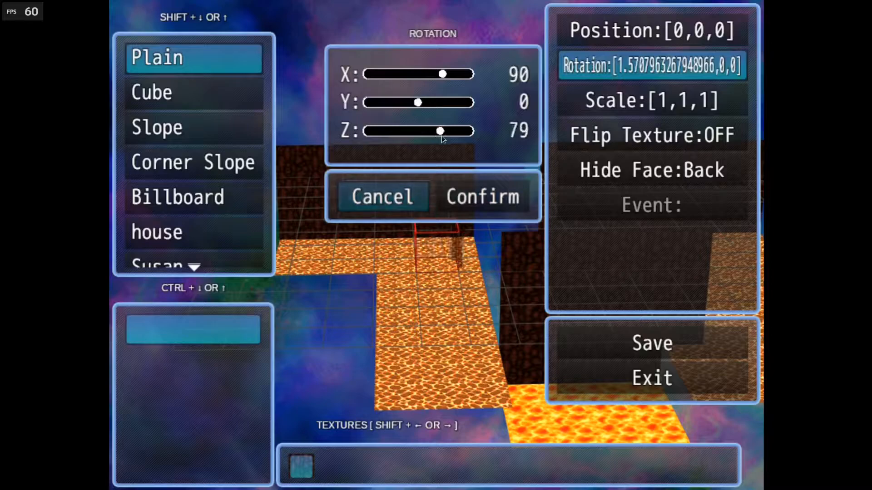
{"action": "left_click_drag", "start_coordinate": [441, 136], "coordinate": [446, 140]}
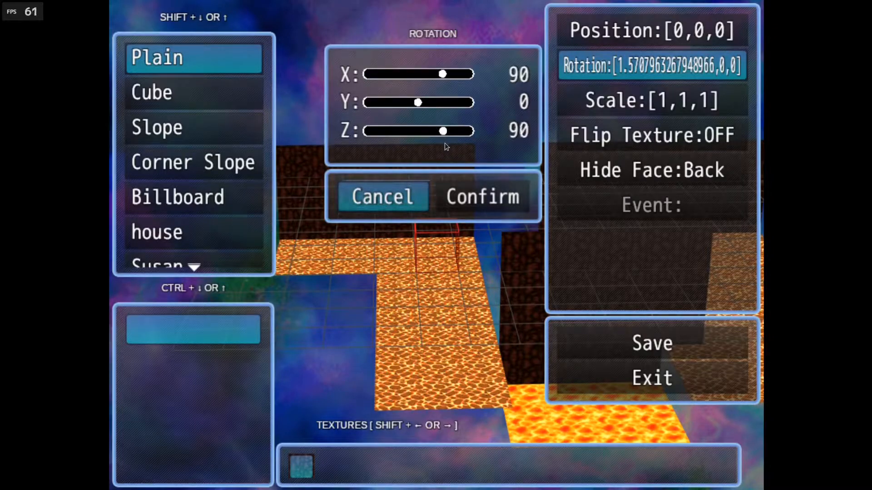
{"action": "left_click", "coordinate": [452, 203]}
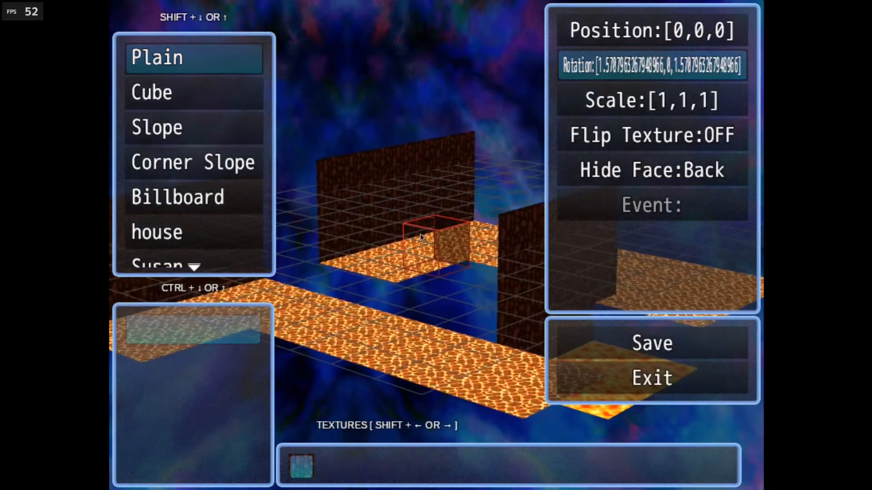
Step: Lay a first row of the turned rock tiles along the left floor's inner edge, from the pool's back wall to the far wall
{"action": "left_click_drag", "start_coordinate": [375, 252], "coordinate": [403, 227]}
{"action": "key", "text": "Down"}
{"action": "key", "text": "Down"}
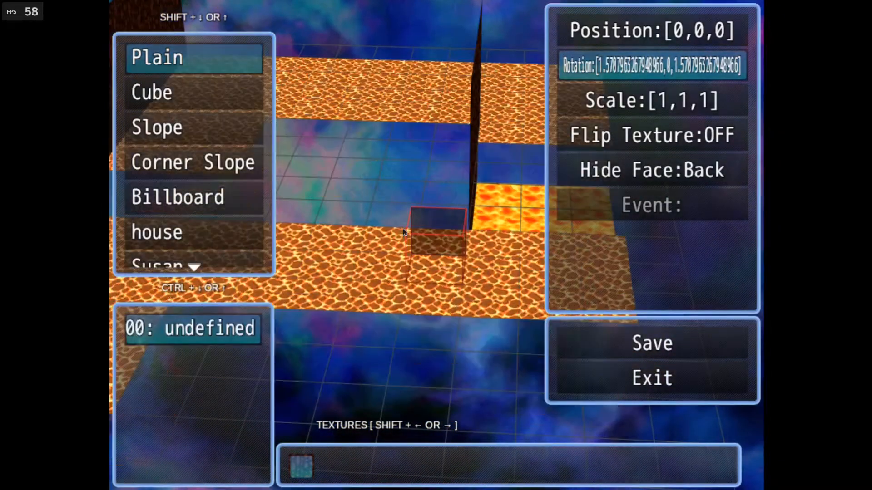
{"action": "key", "text": "Return"}
{"action": "key", "text": "Left"}
{"action": "key", "text": "Left"}
{"action": "key", "text": "Right"}
{"action": "key", "text": "Return"}
{"action": "key", "text": "Left"}
{"action": "key", "text": "Return"}
{"action": "key", "text": "Left"}
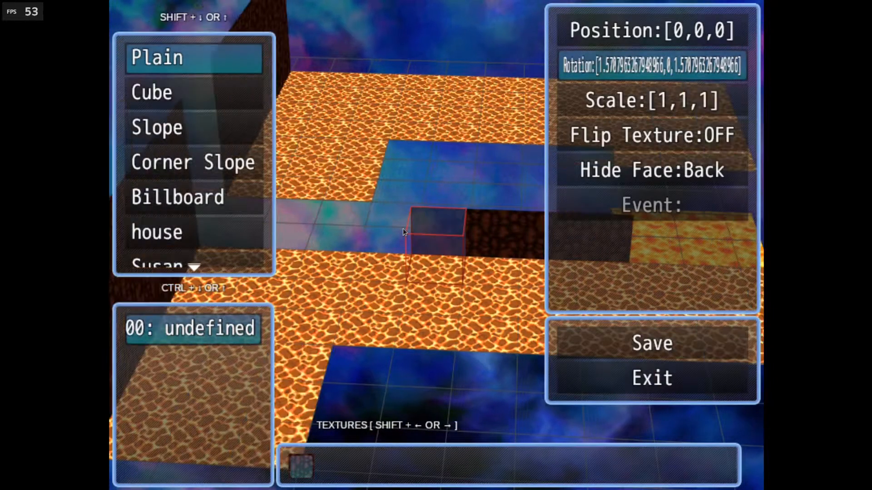
{"action": "key", "text": "Return"}
{"action": "key", "text": "Left"}
{"action": "key", "text": "Return"}
{"action": "key", "text": "Left"}
{"action": "key", "text": "Return"}
{"action": "key", "text": "Left"}
{"action": "key", "text": "Return"}
{"action": "key", "text": "Left"}
{"action": "key", "text": "Return"}
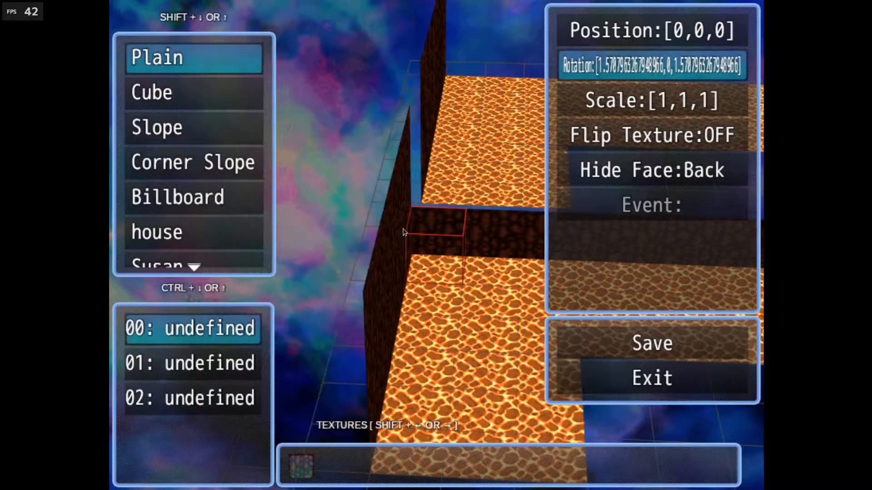
Step: Add a second row of dark rock tiles to the left floor's inner wall, ending at the pool's back wall
{"action": "key", "text": "Page_Up"}
{"action": "key", "text": "Return"}
{"action": "key", "text": "Right"}
{"action": "key", "text": "Return"}
{"action": "key", "text": "Right"}
{"action": "key", "text": "Return"}
{"action": "key", "text": "Right"}
{"action": "key", "text": "Return"}
{"action": "key", "text": "Right"}
{"action": "key", "text": "Return"}
{"action": "key", "text": "Right"}
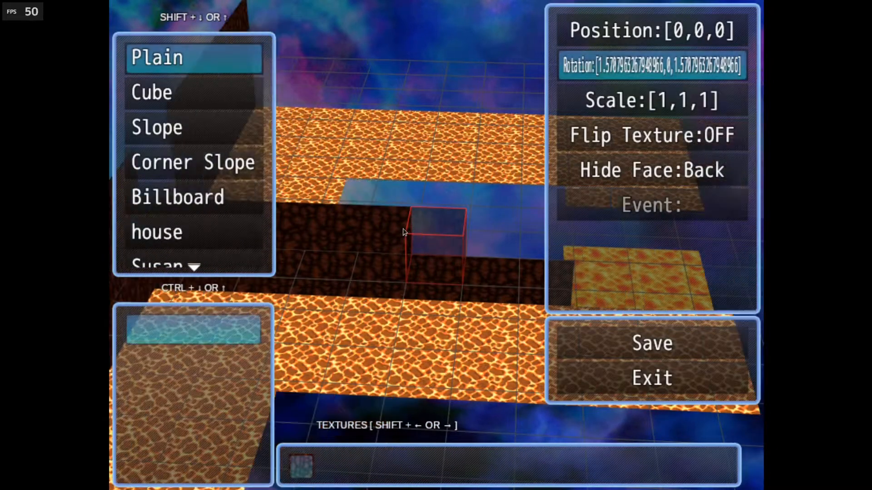
{"action": "key", "text": "Return"}
{"action": "key", "text": "Right"}
{"action": "key", "text": "Return"}
{"action": "key", "text": "Right"}
{"action": "key", "text": "Return"}
Step: Add a third row to the left floor's inner wall, working back to the far wall
{"action": "key", "text": "Page_Up"}
{"action": "key", "text": "Return"}
{"action": "key", "text": "Left"}
{"action": "key", "text": "Return"}
{"action": "key", "text": "Left"}
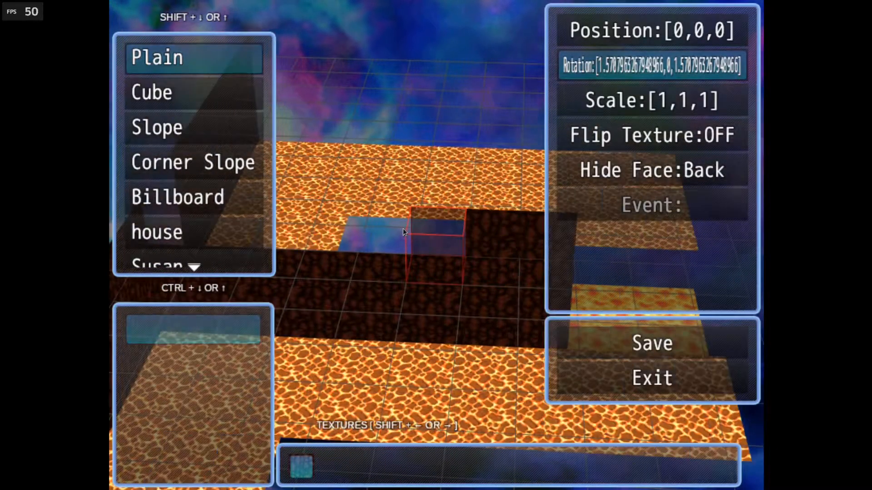
{"action": "key", "text": "Return"}
{"action": "key", "text": "Left"}
{"action": "key", "text": "Return"}
{"action": "key", "text": "Left"}
{"action": "key", "text": "Return"}
{"action": "key", "text": "Left"}
{"action": "key", "text": "Return"}
{"action": "key", "text": "Left"}
{"action": "key", "text": "Return"}
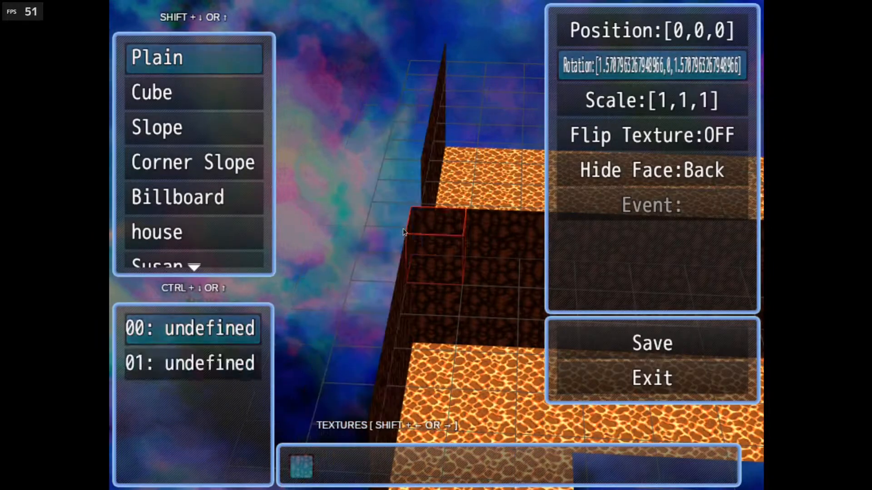
Step: Close the gap between the lava pool and the floor beyond it with a row of upright dark rock tiles
{"action": "key", "text": "Right"}
{"action": "key", "text": "Right"}
{"action": "key", "text": "Right"}
{"action": "key", "text": "Right"}
{"action": "key", "text": "Right"}
{"action": "key", "text": "Right"}
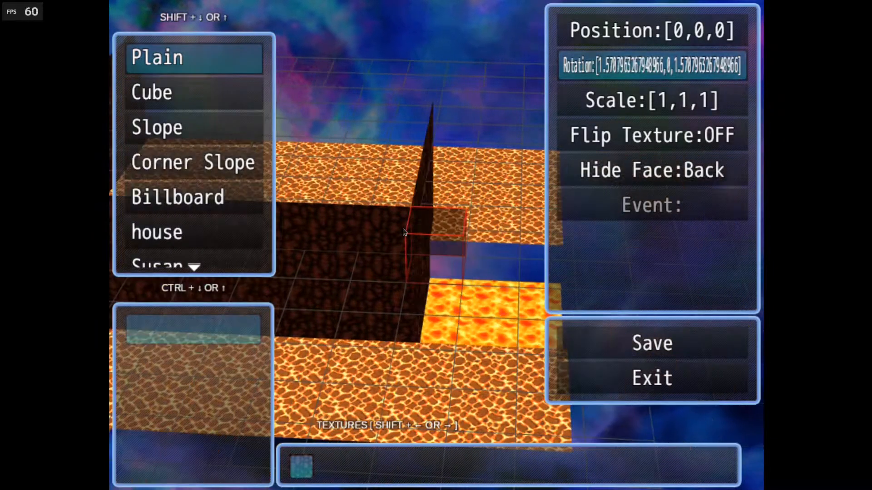
{"action": "key", "text": "Page_Down"}
{"action": "key", "text": "Page_Down"}
{"action": "key", "text": "Up"}
{"action": "key", "text": "Page_Down"}
{"action": "key", "text": "Up"}
{"action": "key", "text": "Up"}
{"action": "key", "text": "Up"}
{"action": "key", "text": "Right"}
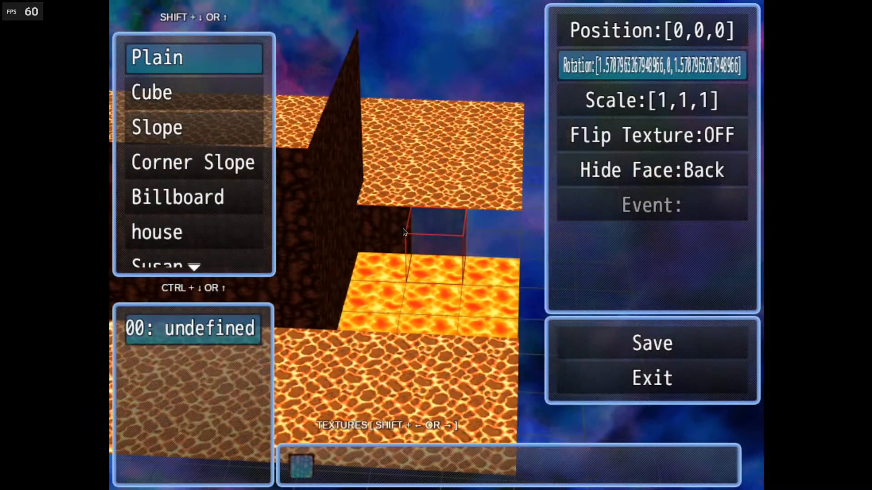
{"action": "key", "text": "Return"}
{"action": "key", "text": "Right"}
{"action": "key", "text": "Return"}
Step: Lay a first row of upright rock tiles along the outer edge of the floor beyond the pool, up to the corner wall
{"action": "key", "text": "Page_Up"}
{"action": "key", "text": "Up"}
{"action": "key", "text": "Up"}
{"action": "key", "text": "Up"}
{"action": "key", "text": "Up"}
{"action": "key", "text": "Up"}
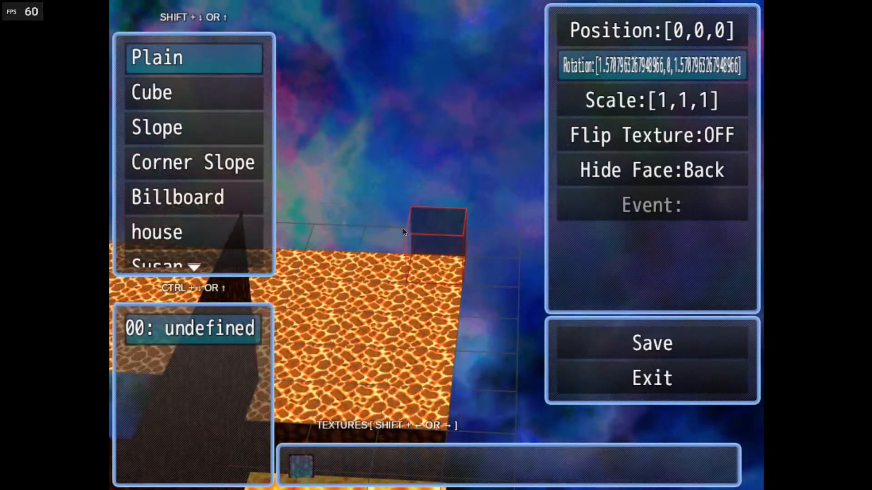
{"action": "key", "text": "Left"}
{"action": "key", "text": "Left"}
{"action": "key", "text": "Left"}
{"action": "key", "text": "Left"}
{"action": "key", "text": "Left"}
{"action": "key", "text": "Left"}
{"action": "key", "text": "Left"}
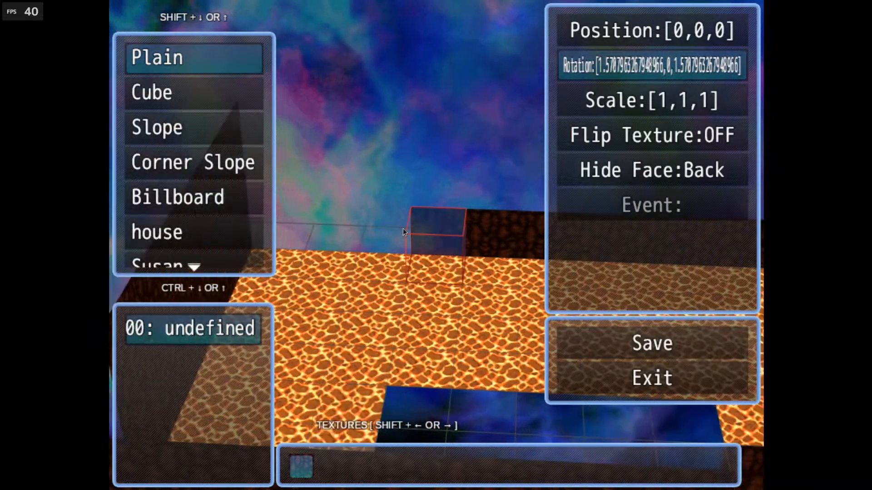
{"action": "key", "text": "Return"}
{"action": "key", "text": "Left"}
{"action": "key", "text": "Return"}
{"action": "key", "text": "Left"}
{"action": "key", "text": "Return"}
{"action": "key", "text": "Left"}
{"action": "key", "text": "Return"}
Step: Add a second row of dark rock tiles along the full length of that floor's outer wall
{"action": "key", "text": "Page_Up"}
{"action": "key", "text": "Return"}
{"action": "key", "text": "Right"}
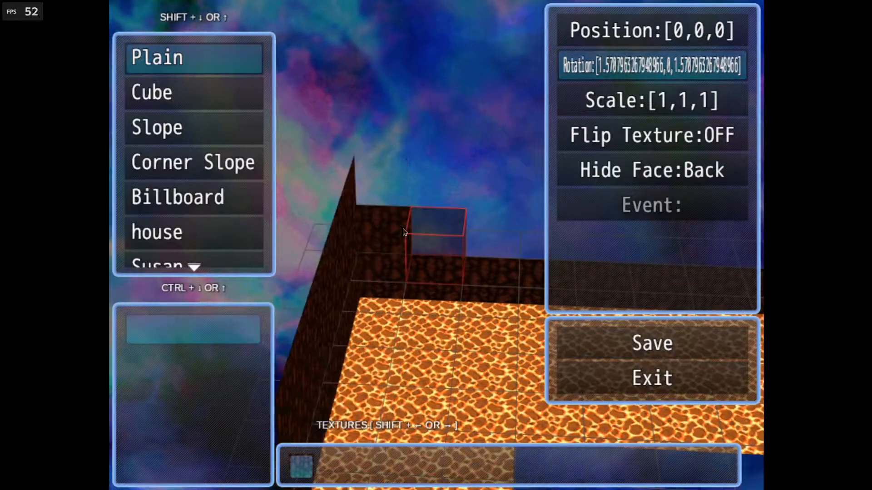
{"action": "key", "text": "Left"}
{"action": "key", "text": "Return"}
{"action": "key", "text": "Right"}
{"action": "key", "text": "Return"}
{"action": "key", "text": "Right"}
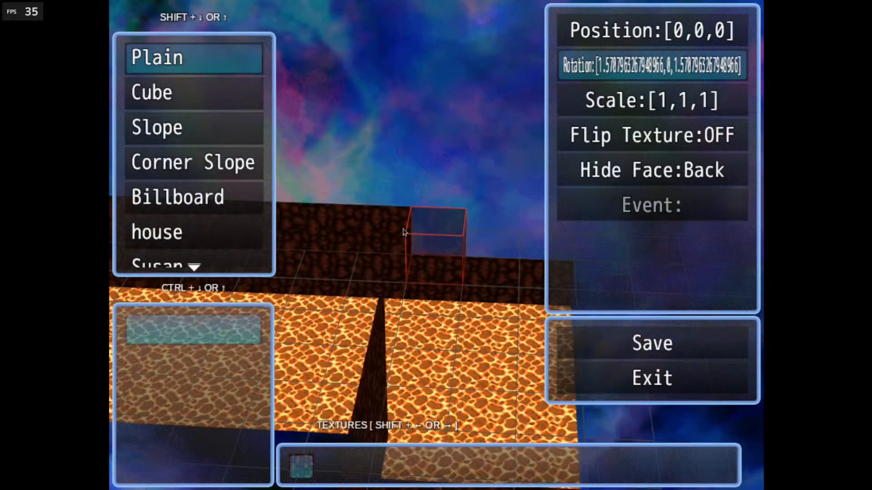
{"action": "key", "text": "Return"}
{"action": "key", "text": "Right"}
{"action": "key", "text": "Return"}
{"action": "key", "text": "Right"}
{"action": "key", "text": "Page_Up"}
{"action": "key", "text": "Page_Down"}
{"action": "key", "text": "Return"}
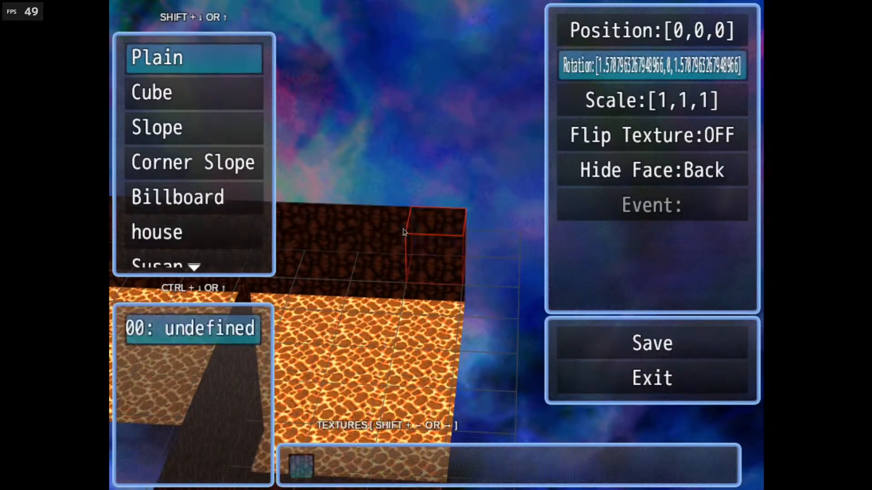
Step: Add a third row of dark rock tiles along the same floor's outer wall, working back to the far corner
{"action": "key", "text": "Page_Up"}
{"action": "key", "text": "Return"}
{"action": "key", "text": "Left"}
{"action": "key", "text": "Return"}
{"action": "key", "text": "Return"}
{"action": "key", "text": "Left"}
{"action": "key", "text": "Return"}
{"action": "key", "text": "Left"}
{"action": "key", "text": "Return"}
{"action": "key", "text": "Left"}
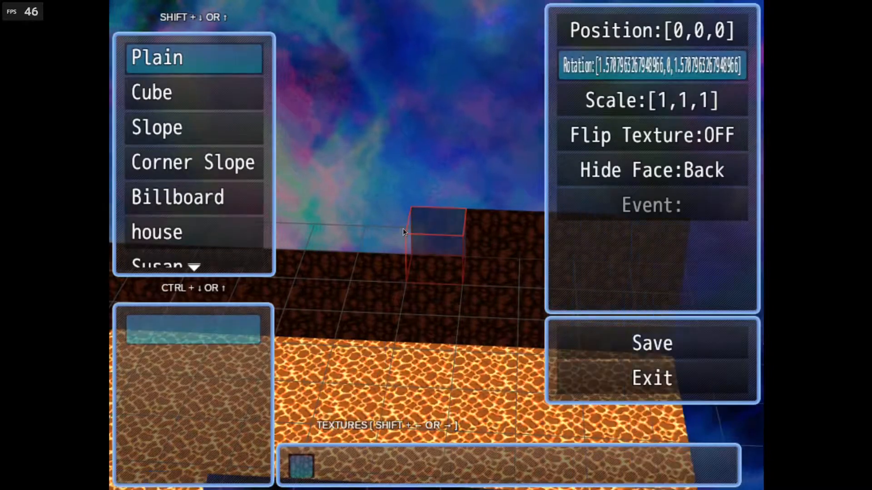
{"action": "key", "text": "Return"}
{"action": "key", "text": "Left"}
{"action": "key", "text": "Return"}
{"action": "key", "text": "Left"}
{"action": "key", "text": "Return"}
{"action": "key", "text": "Left"}
{"action": "key", "text": "Return"}
{"action": "key", "text": "Left"}
{"action": "key", "text": "Return"}
{"action": "key", "text": "Left"}
{"action": "key", "text": "Return"}
{"action": "key", "text": "Left"}
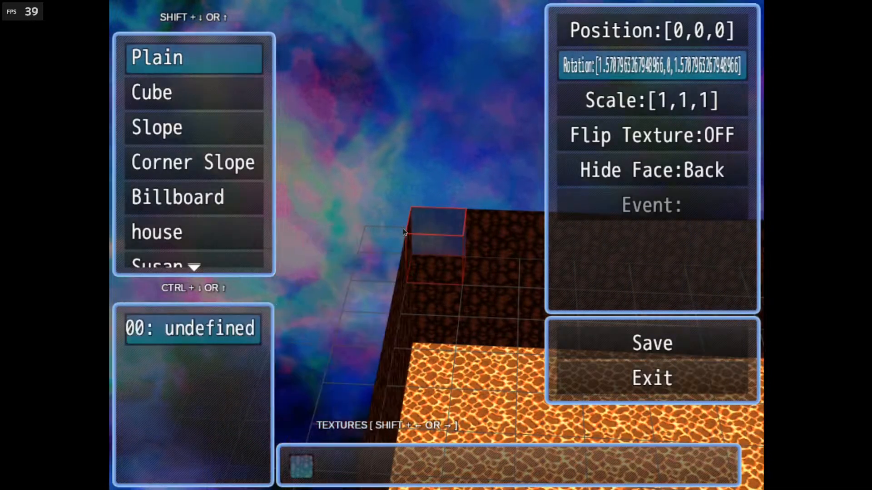
{"action": "key", "text": "Return"}
Step: Examine the walls and floor edges around the lava pool and both floors for sides that are still open
{"action": "key", "text": "Page_Down"}
{"action": "key", "text": "Page_Down"}
{"action": "key", "text": "Down"}
{"action": "key", "text": "Down"}
{"action": "key", "text": "Down"}
{"action": "key", "text": "Down"}
{"action": "key", "text": "Down"}
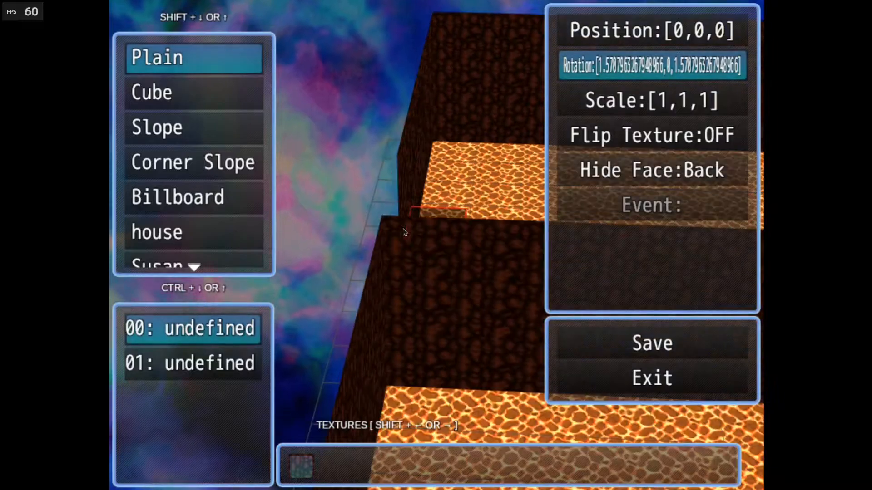
{"action": "key", "text": "Right"}
{"action": "key", "text": "Right"}
{"action": "key", "text": "Right"}
{"action": "key", "text": "Right"}
{"action": "key", "text": "Right"}
{"action": "key", "text": "Right"}
{"action": "key", "text": "Right"}
{"action": "key", "text": "Right"}
{"action": "key", "text": "Right"}
{"action": "key", "text": "Right"}
{"action": "key", "text": "Right"}
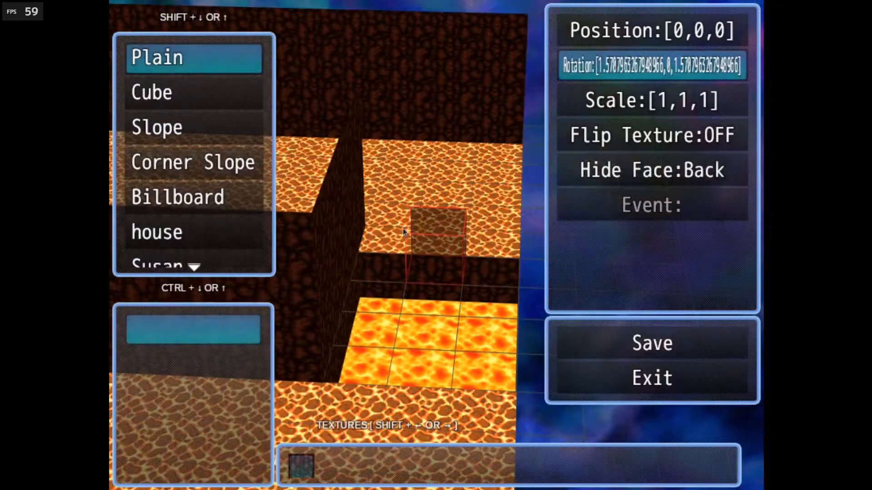
{"action": "key", "text": "Up"}
{"action": "key", "text": "Up"}
{"action": "key", "text": "Down"}
{"action": "key", "text": "Down"}
{"action": "key", "text": "Down"}
{"action": "key", "text": "Down"}
{"action": "key", "text": "Down"}
{"action": "key", "text": "Down"}
{"action": "key", "text": "Down"}
{"action": "key", "text": "Down"}
{"action": "key", "text": "Down"}
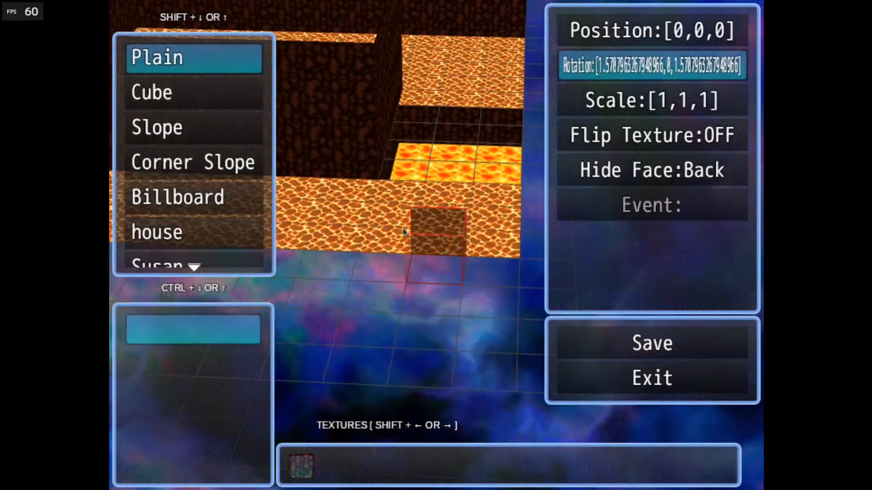
{"action": "key", "text": "Left"}
{"action": "key", "text": "Left"}
{"action": "key", "text": "Left"}
{"action": "key", "text": "Left"}
{"action": "key", "text": "Left"}
{"action": "key", "text": "Left"}
{"action": "key", "text": "Up"}
{"action": "key", "text": "Up"}
{"action": "key", "text": "Up"}
{"action": "key", "text": "Up"}
{"action": "key", "text": "Up"}
{"action": "key", "text": "Up"}
{"action": "key", "text": "Up"}
{"action": "key", "text": "Up"}
{"action": "key", "text": "Up"}
{"action": "key", "text": "Up"}
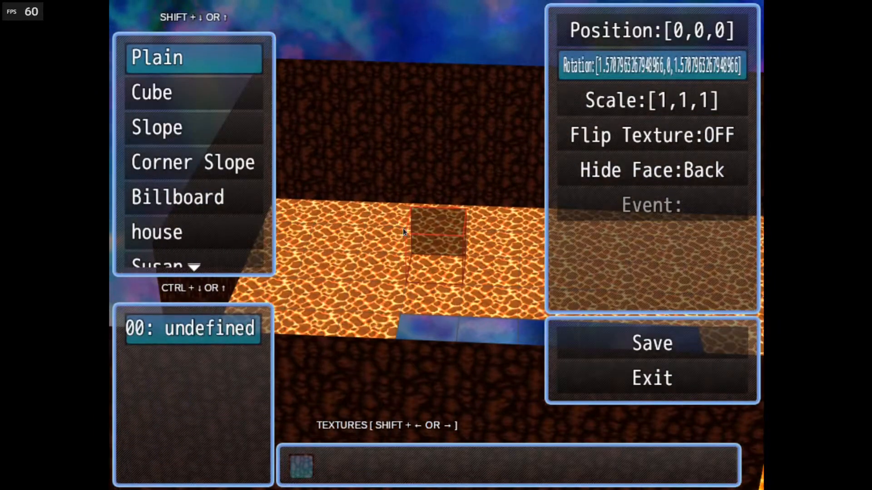
Step: Face the open side of the floors and set the tile's Z rotation to -90, keeping X at 90 and Y at 0
{"action": "middle_click_drag", "start_coordinate": [402, 228], "coordinate": [451, 211]}
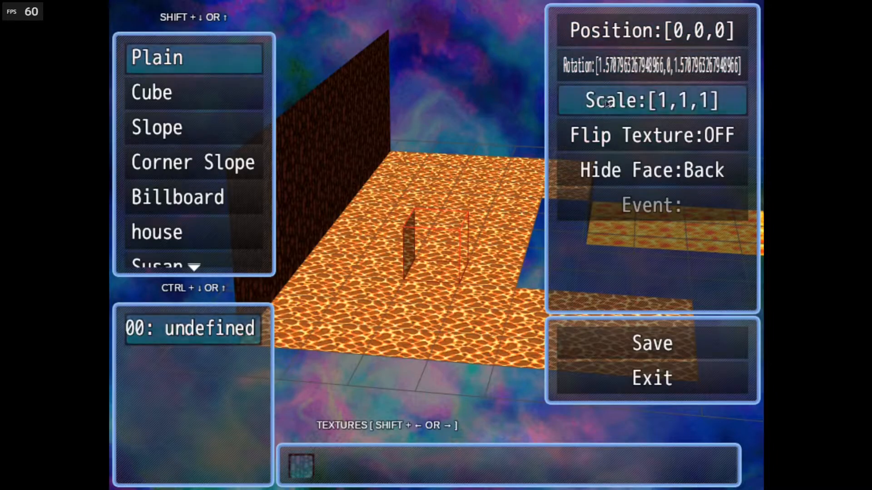
{"action": "left_click", "coordinate": [608, 70]}
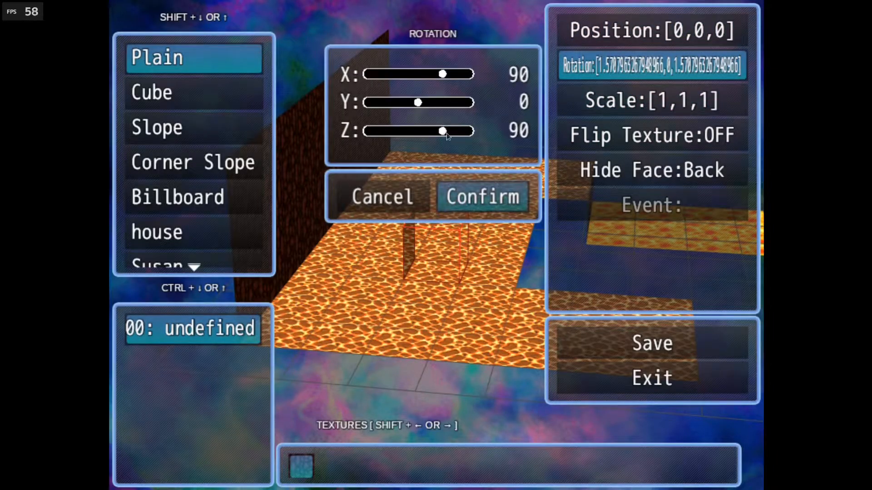
{"action": "left_click_drag", "start_coordinate": [400, 135], "coordinate": [394, 138]}
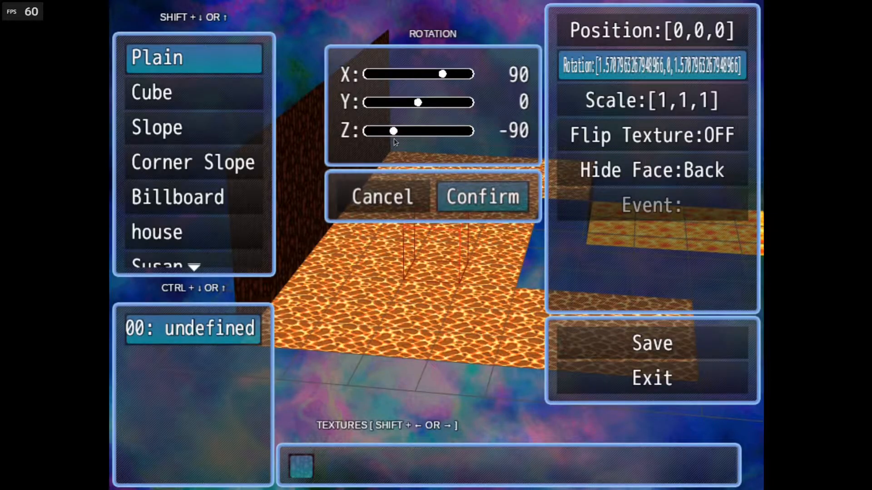
{"action": "left_click", "coordinate": [475, 199]}
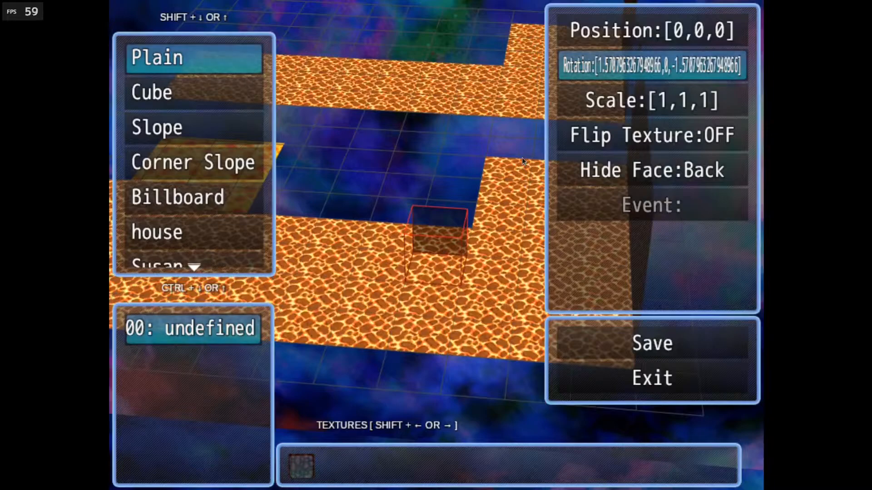
Step: Place a first row of three upright rock tiles across the end of the nearer floor's three-tile-wide branch
{"action": "key", "text": "Up"}
{"action": "key", "text": "Up"}
{"action": "key", "text": "Up"}
{"action": "key", "text": "Up"}
{"action": "key", "text": "Right"}
{"action": "key", "text": "Return"}
{"action": "key", "text": "Right"}
{"action": "key", "text": "Return"}
{"action": "key", "text": "Right"}
{"action": "key", "text": "Return"}
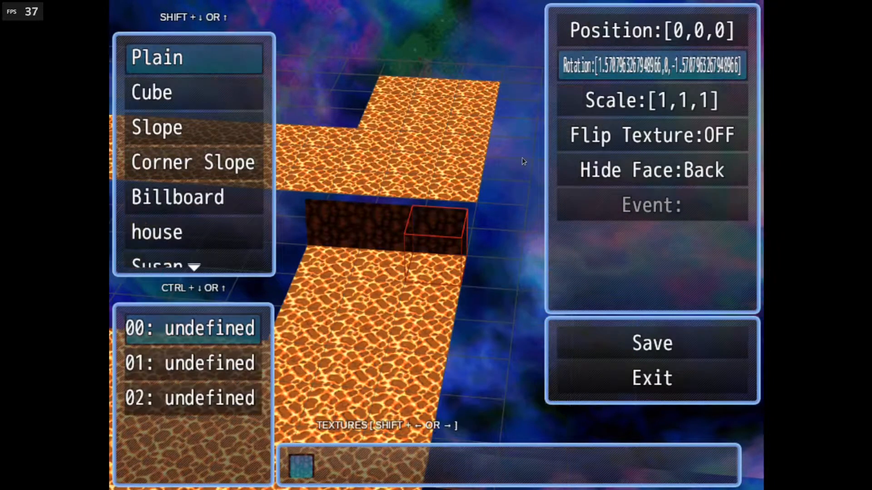
Step: Stack a second row of three rock tiles on the nearer branch's end wall
{"action": "key", "text": "Page_Up"}
{"action": "key", "text": "Return"}
{"action": "key", "text": "Left"}
{"action": "key", "text": "Return"}
{"action": "key", "text": "Left"}
{"action": "key", "text": "Return"}
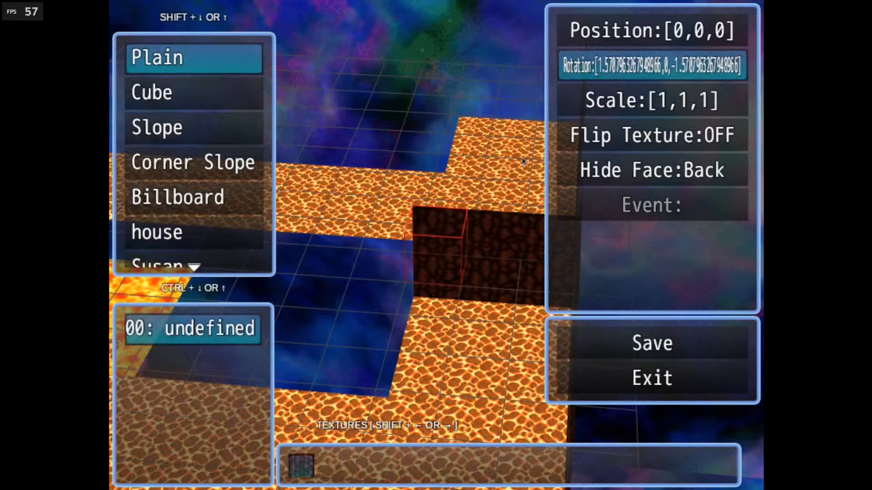
Step: Top the nearer branch's end wall with a third row of three rock tiles
{"action": "key", "text": "Page_Up"}
{"action": "key", "text": "Return"}
{"action": "key", "text": "Right"}
{"action": "key", "text": "Return"}
{"action": "key", "text": "Right"}
{"action": "key", "text": "Return"}
Step: Place a first row of three upright rock tiles across the far end of the next floor's three-tile-wide branch
{"action": "key", "text": "Up"}
{"action": "key", "text": "Page_Down"}
{"action": "key", "text": "Up"}
{"action": "key", "text": "Up"}
{"action": "key", "text": "Up"}
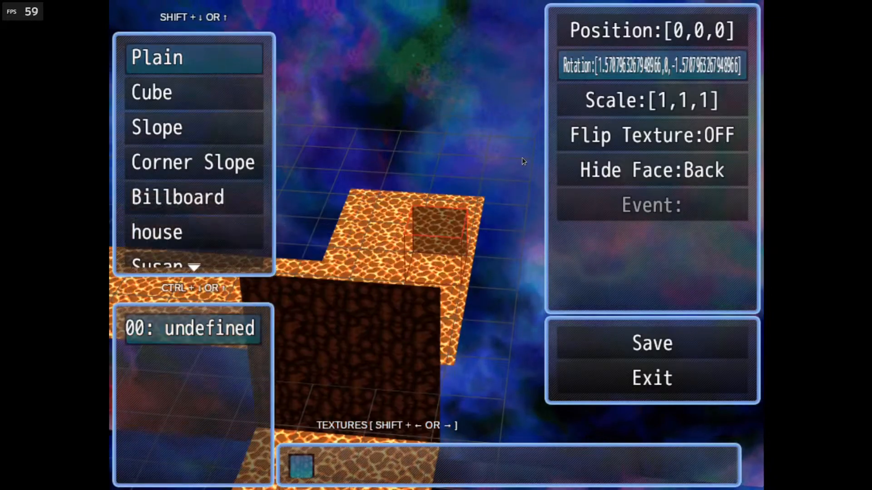
{"action": "key", "text": "Page_Down"}
{"action": "key", "text": "Up"}
{"action": "key", "text": "Up"}
{"action": "key", "text": "Up"}
{"action": "key", "text": "Up"}
{"action": "key", "text": "Return"}
{"action": "key", "text": "Left"}
{"action": "key", "text": "Return"}
{"action": "key", "text": "Left"}
{"action": "key", "text": "Return"}
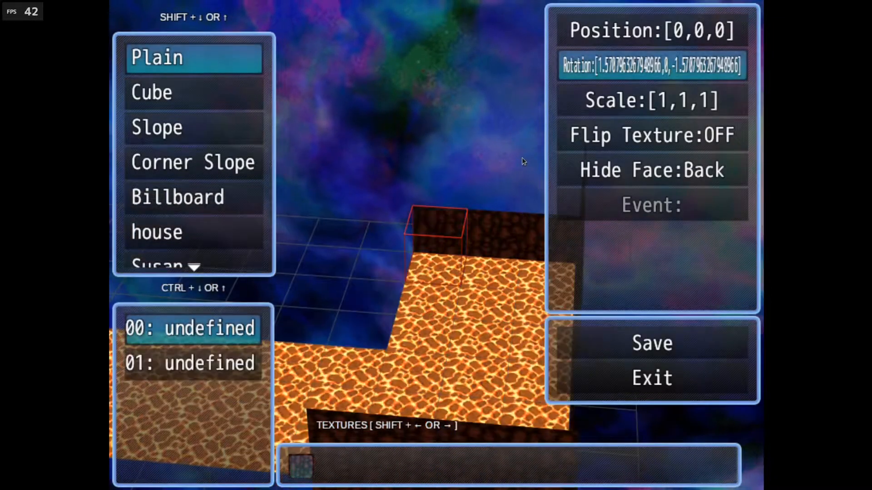
Step: Stack a second row of three rock tiles on the farther branch's end wall
{"action": "key", "text": "Page_Up"}
{"action": "key", "text": "Return"}
{"action": "key", "text": "Right"}
{"action": "key", "text": "Return"}
{"action": "key", "text": "Right"}
{"action": "key", "text": "Return"}
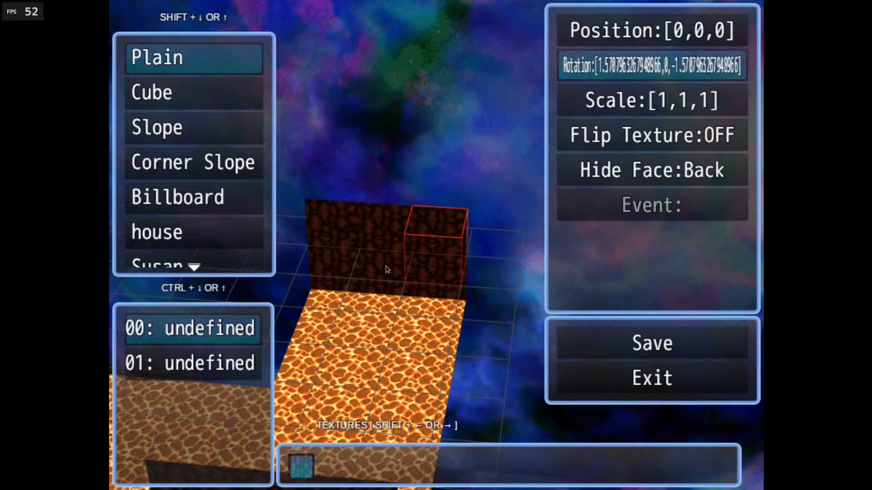
Step: Top the farther branch's end wall with a third row of rock tiles
{"action": "left_click_drag", "start_coordinate": [411, 275], "coordinate": [450, 282]}
{"action": "key", "text": "Page_Up"}
{"action": "key", "text": "Left"}
{"action": "key", "text": "Return"}
{"action": "key", "text": "Left"}
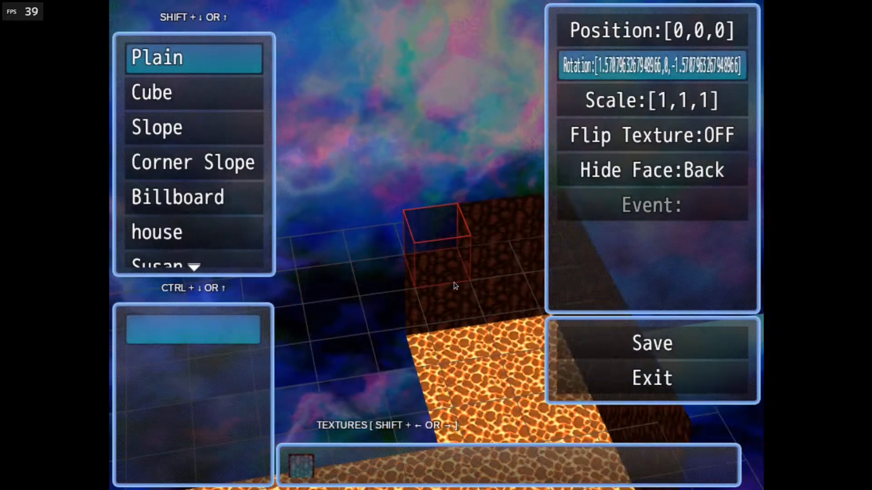
Step: Lay a first row of eight upright rock tiles along the farther floor's long outer edge, from the branch's inner corner to the opposite end
{"action": "key", "text": "Page_Down"}
{"action": "key", "text": "Page_Down"}
{"action": "key", "text": "Down"}
{"action": "key", "text": "Down"}
{"action": "key", "text": "Page_Down"}
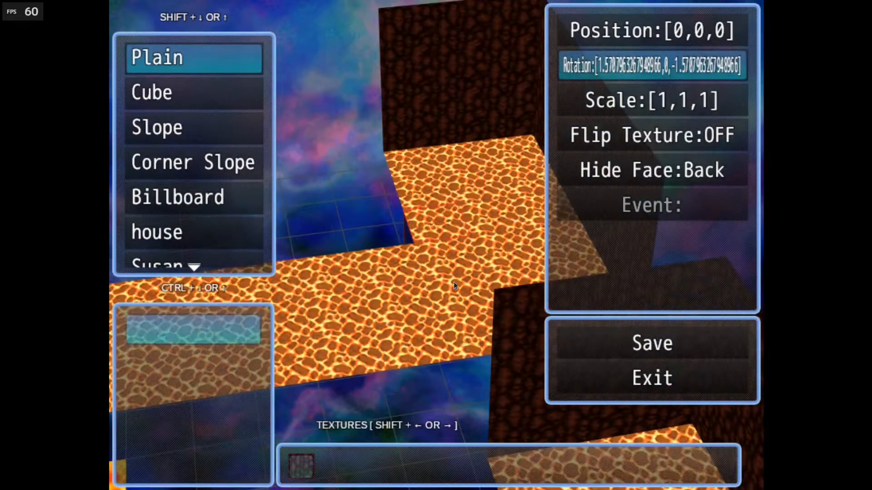
{"action": "key", "text": "Page_Up"}
{"action": "key", "text": "Down"}
{"action": "key", "text": "Left"}
{"action": "key", "text": "Return"}
{"action": "key", "text": "Left"}
{"action": "key", "text": "Return"}
{"action": "key", "text": "Left"}
{"action": "key", "text": "Return"}
{"action": "key", "text": "Left"}
{"action": "key", "text": "Return"}
{"action": "key", "text": "Left"}
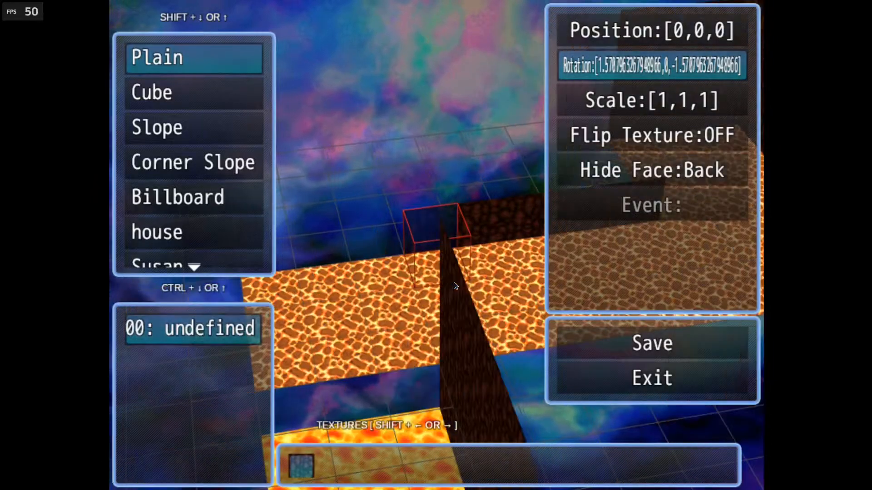
{"action": "key", "text": "Return"}
{"action": "key", "text": "Left"}
{"action": "key", "text": "Return"}
{"action": "key", "text": "Left"}
{"action": "key", "text": "Return"}
{"action": "key", "text": "Left"}
{"action": "key", "text": "Return"}
Step: Stack a second row of eight upright rock tiles along the farther floor's long outer edge
{"action": "key", "text": "Page_Up"}
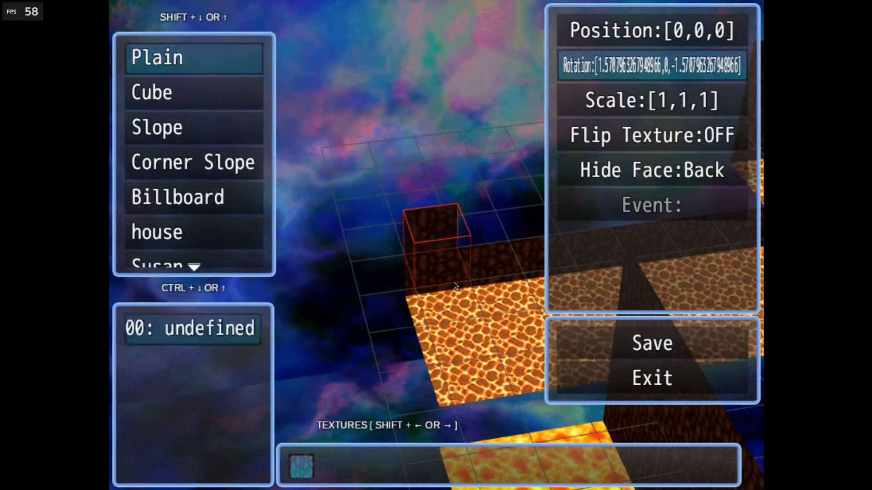
{"action": "key", "text": "Return"}
{"action": "key", "text": "Right"}
{"action": "key", "text": "Return"}
{"action": "key", "text": "Right"}
{"action": "key", "text": "Return"}
{"action": "key", "text": "Right"}
{"action": "key", "text": "Return"}
{"action": "key", "text": "Right"}
{"action": "key", "text": "Return"}
{"action": "key", "text": "Right"}
{"action": "key", "text": "Return"}
{"action": "key", "text": "Right"}
{"action": "key", "text": "Return"}
{"action": "key", "text": "Right"}
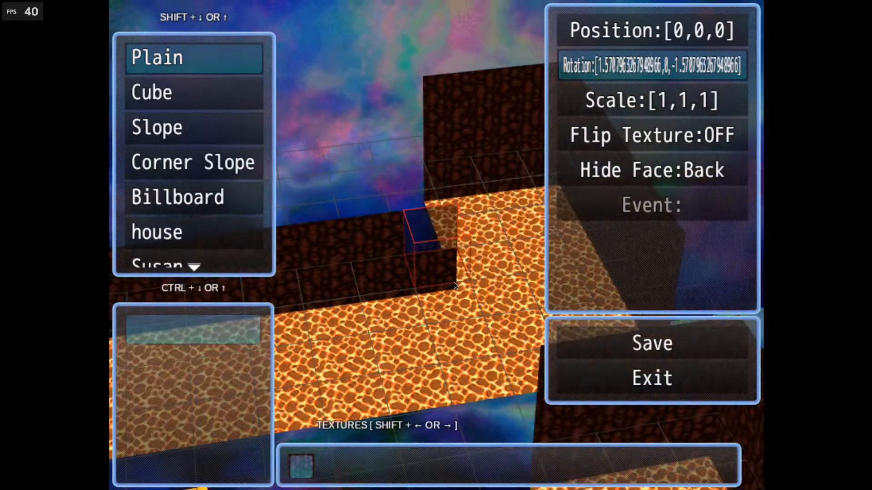
{"action": "key", "text": "Return"}
Step: Top the farther floor's long outer wall with a third row of eight rock tiles
{"action": "key", "text": "Page_Up"}
{"action": "key", "text": "Return"}
{"action": "key", "text": "Left"}
{"action": "key", "text": "Return"}
{"action": "key", "text": "Left"}
{"action": "key", "text": "Return"}
{"action": "key", "text": "Left"}
{"action": "key", "text": "Return"}
{"action": "key", "text": "Left"}
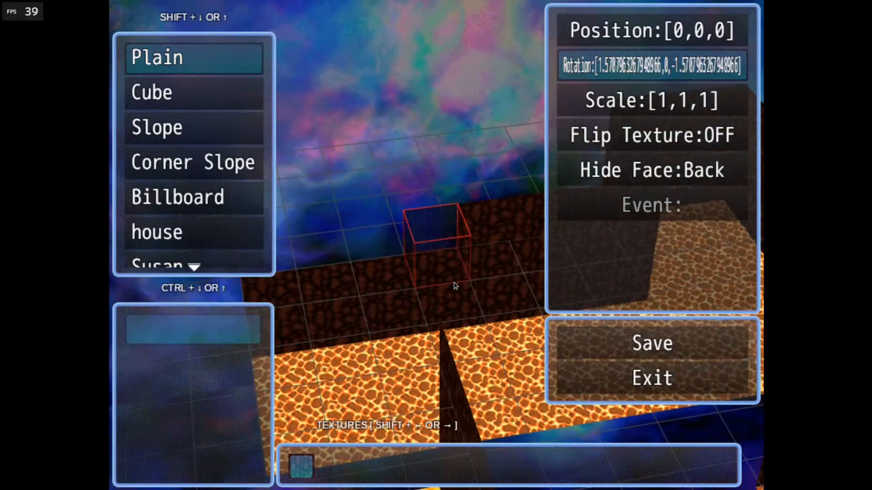
{"action": "key", "text": "Return"}
{"action": "key", "text": "Left"}
{"action": "key", "text": "Return"}
{"action": "key", "text": "Left"}
{"action": "key", "text": "Return"}
{"action": "key", "text": "Left"}
{"action": "key", "text": "Return"}
{"action": "key", "text": "Left"}
{"action": "key", "text": "Right"}
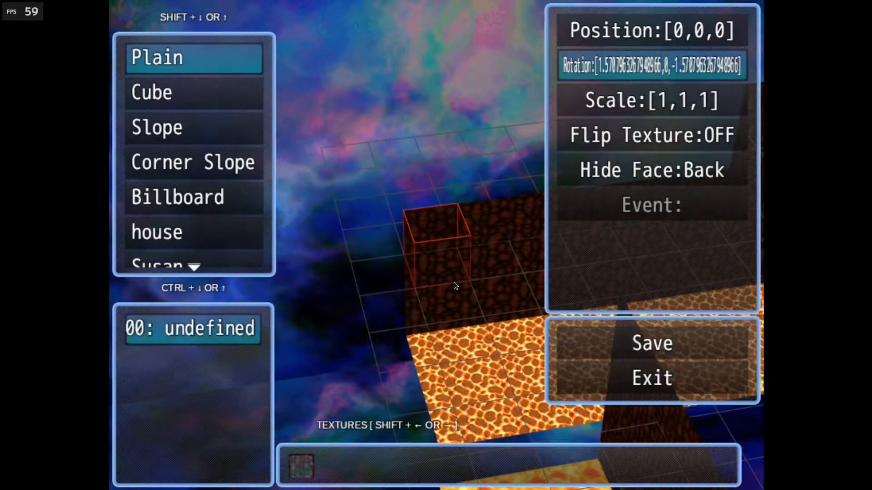
Step: Cover the drop between the farther floor's inner edge and the molten pool with a row of three upright rock tiles
{"action": "key", "text": "Page_Down"}
{"action": "key", "text": "Page_Down"}
{"action": "key", "text": "Page_Down"}
{"action": "key", "text": "Down"}
{"action": "key", "text": "Down"}
{"action": "key", "text": "Down"}
{"action": "key", "text": "Return"}
{"action": "key", "text": "Right"}
{"action": "key", "text": "Return"}
{"action": "key", "text": "Right"}
{"action": "key", "text": "Return"}
Step: Lay a first row of upright rock tiles along the near floor strip's inner edge across the gap, from the existing wall to the strip's inner corner
{"action": "key", "text": "Page_Down"}
{"action": "key", "text": "Page_Up"}
{"action": "key", "text": "Page_Up"}
{"action": "key", "text": "Down"}
{"action": "key", "text": "Down"}
{"action": "key", "text": "Down"}
{"action": "key", "text": "Down"}
{"action": "key", "text": "Down"}
{"action": "key", "text": "Right"}
{"action": "left_click_drag", "start_coordinate": [454, 282], "coordinate": [414, 225]}
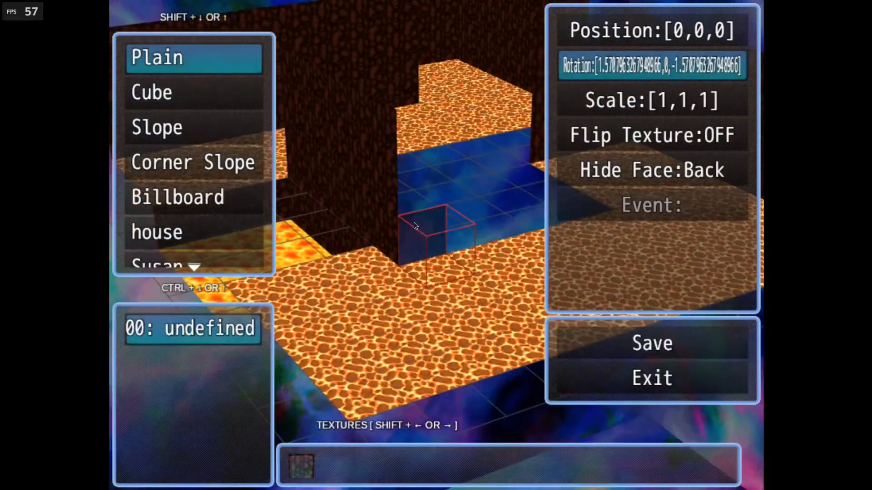
{"action": "key", "text": "Right"}
{"action": "key", "text": "Return"}
{"action": "key", "text": "Right"}
{"action": "key", "text": "Return"}
{"action": "key", "text": "Right"}
{"action": "key", "text": "Return"}
{"action": "key", "text": "Right"}
{"action": "key", "text": "Return"}
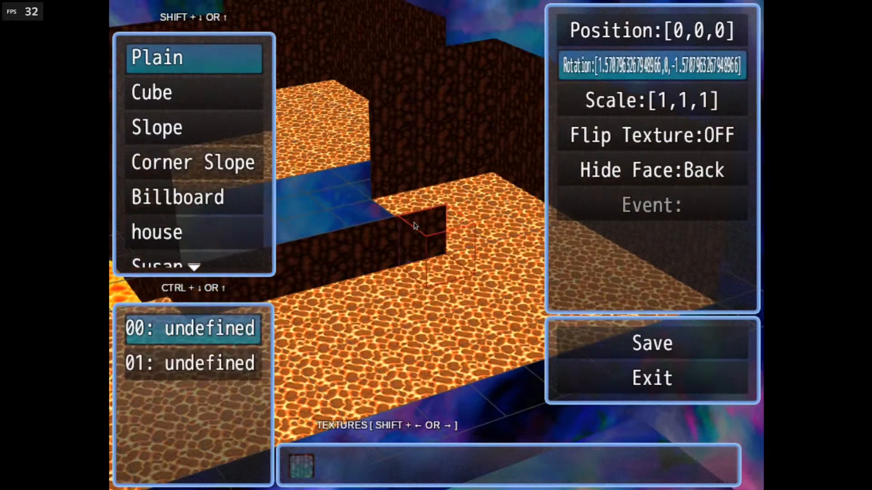
Step: Stack a second row of rock tiles on the near strip's inner-edge wall, running back to the existing wall
{"action": "key", "text": "Page_Up"}
{"action": "key", "text": "Left"}
{"action": "key", "text": "Return"}
{"action": "key", "text": "Left"}
{"action": "key", "text": "Return"}
{"action": "key", "text": "Left"}
{"action": "key", "text": "Return"}
{"action": "key", "text": "Left"}
{"action": "key", "text": "Return"}
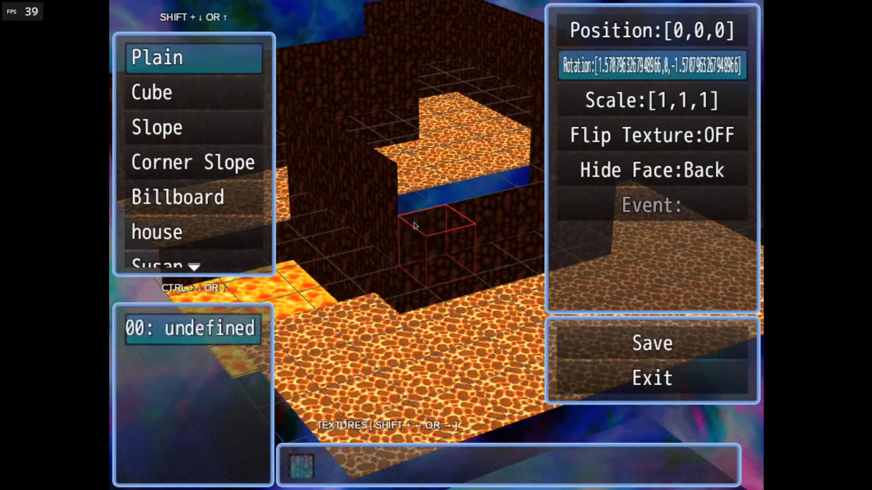
Step: Top the near strip's inner-edge wall with a third row of rock tiles
{"action": "key", "text": "Page_Up"}
{"action": "key", "text": "Return"}
{"action": "key", "text": "Right"}
{"action": "key", "text": "Return"}
{"action": "key", "text": "Right"}
{"action": "key", "text": "Return"}
{"action": "key", "text": "Right"}
{"action": "key", "text": "Return"}
{"action": "key", "text": "Right"}
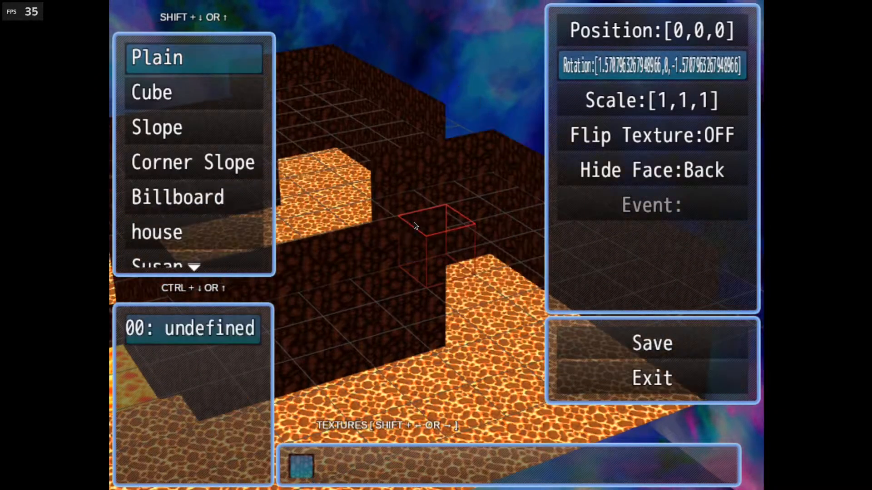
Step: Set the rock tile's Z rotation to -180 degrees
{"action": "middle_click_drag", "start_coordinate": [414, 225], "coordinate": [400, 200]}
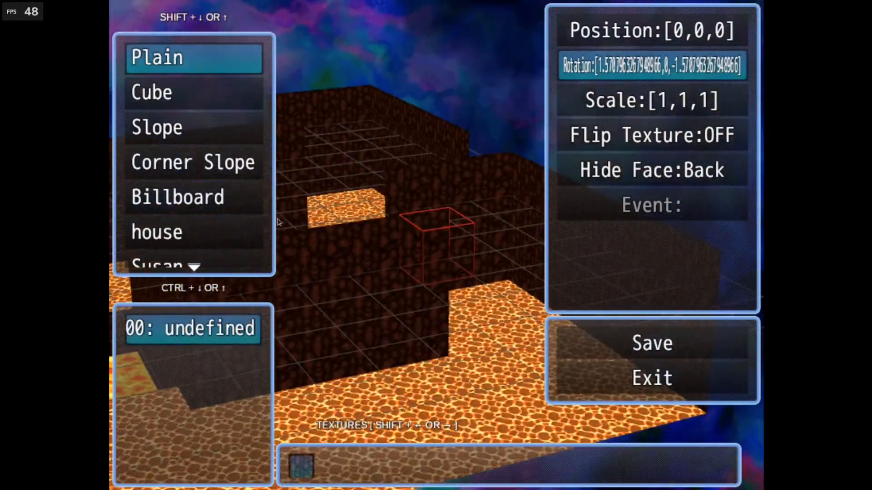
{"action": "scroll", "coordinate": [268, 227], "scroll_direction": "down", "scroll_amount": 1}
{"action": "key", "text": "Up"}
{"action": "key", "text": "Up"}
{"action": "key", "text": "Up"}
{"action": "key", "text": "Up"}
{"action": "key", "text": "Up"}
{"action": "key", "text": "Up"}
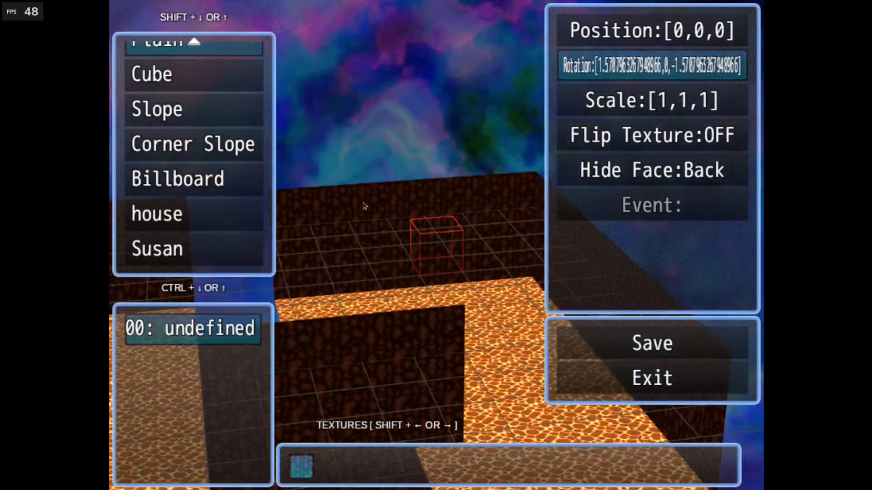
{"action": "middle_click_drag", "start_coordinate": [364, 206], "coordinate": [434, 172]}
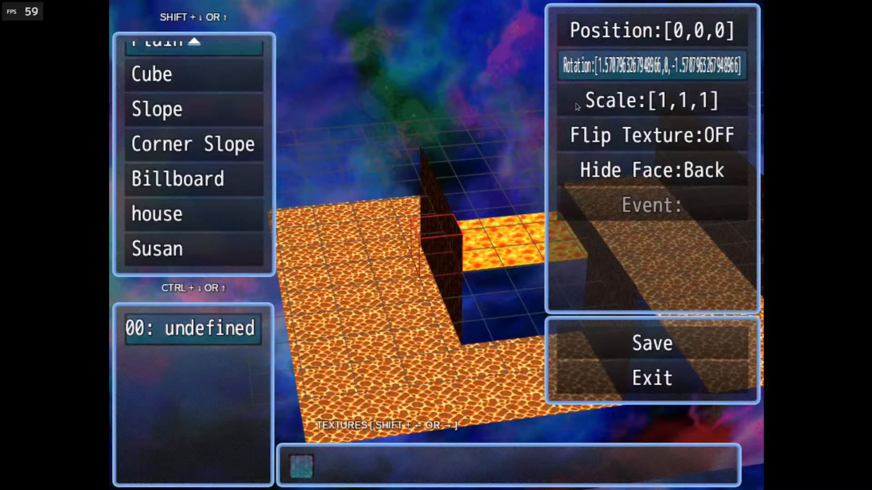
{"action": "left_click", "coordinate": [612, 68]}
{"action": "left_click_drag", "start_coordinate": [394, 131], "coordinate": [367, 131]}
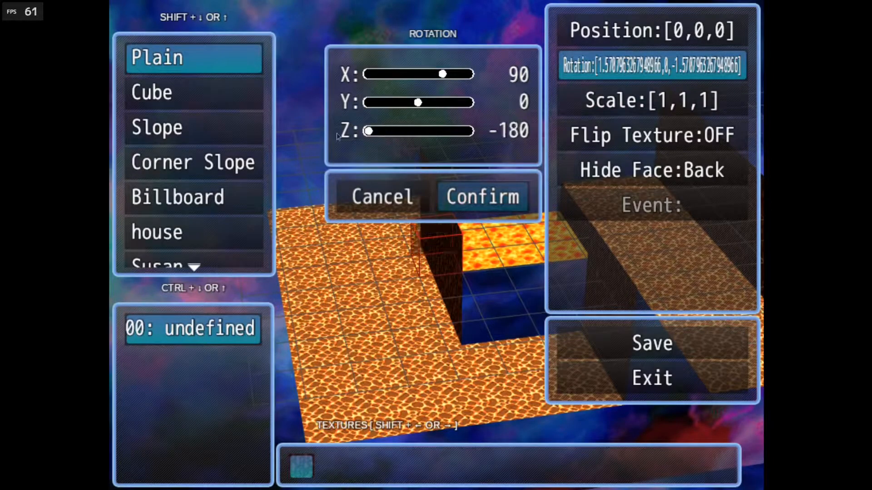
{"action": "left_click", "coordinate": [478, 186]}
Step: Place a first row of three upright rock tiles along the L-shaped floor's inner edge, from its inner corner across the branch facing the molten pool
{"action": "middle_click_drag", "start_coordinate": [460, 230], "coordinate": [419, 212]}
{"action": "key", "text": "Down"}
{"action": "key", "text": "Down"}
{"action": "key", "text": "Down"}
{"action": "key", "text": "Down"}
{"action": "key", "text": "Down"}
{"action": "key", "text": "Down"}
{"action": "key", "text": "Down"}
{"action": "key", "text": "Down"}
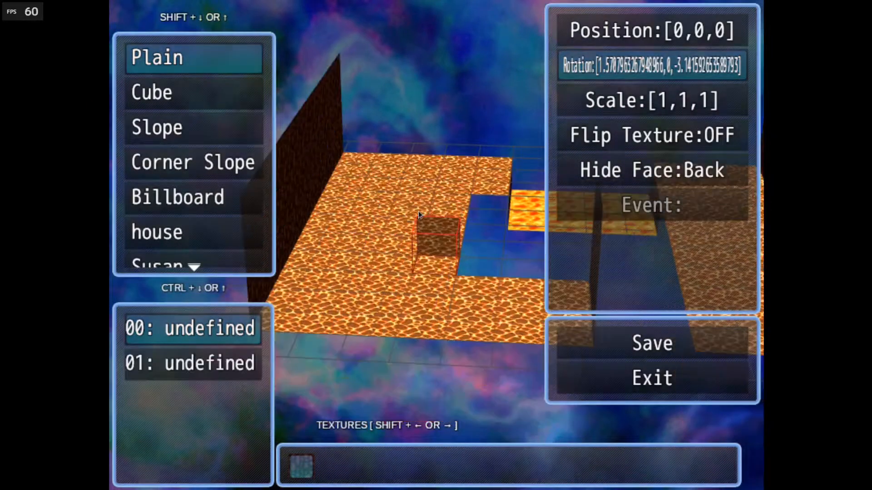
{"action": "key", "text": "Up"}
{"action": "key", "text": "Up"}
{"action": "key", "text": "Return"}
{"action": "key", "text": "Right"}
{"action": "key", "text": "Return"}
{"action": "key", "text": "Right"}
{"action": "key", "text": "Return"}
Step: Stack a second row of three rock tiles on the L-shaped floor's inner-edge wall
{"action": "key", "text": "Page_Up"}
{"action": "key", "text": "Return"}
{"action": "key", "text": "Left"}
{"action": "key", "text": "Return"}
{"action": "key", "text": "Left"}
{"action": "key", "text": "Return"}
Step: Top the L-shaped floor's inner-edge wall with a third row of three rock tiles
{"action": "key", "text": "Page_Up"}
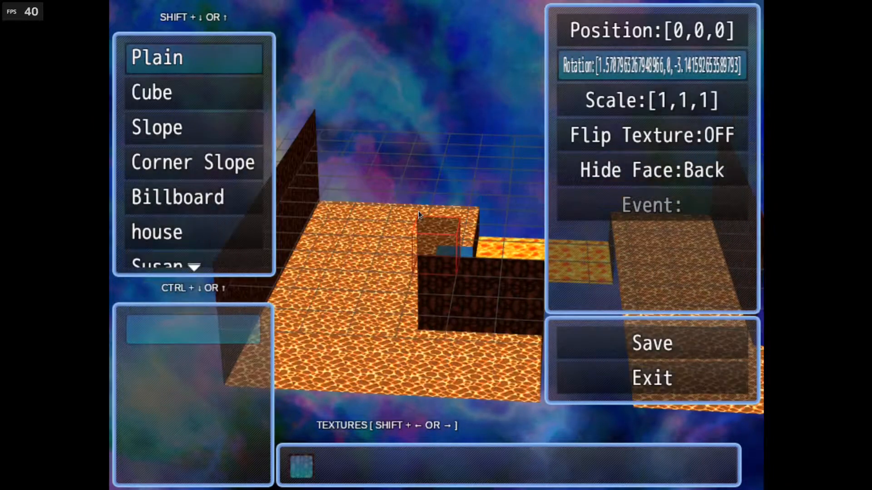
{"action": "key", "text": "Return"}
{"action": "key", "text": "Right"}
{"action": "key", "text": "Return"}
{"action": "key", "text": "Right"}
{"action": "key", "text": "Return"}
Step: Place a first row of three upright rock tiles along the neighbouring floor branch's inner edge, from its outer end to the inner corner
{"action": "key", "text": "Right"}
{"action": "key", "text": "Right"}
{"action": "key", "text": "Right"}
{"action": "key", "text": "Right"}
{"action": "key", "text": "Right"}
{"action": "key", "text": "Right"}
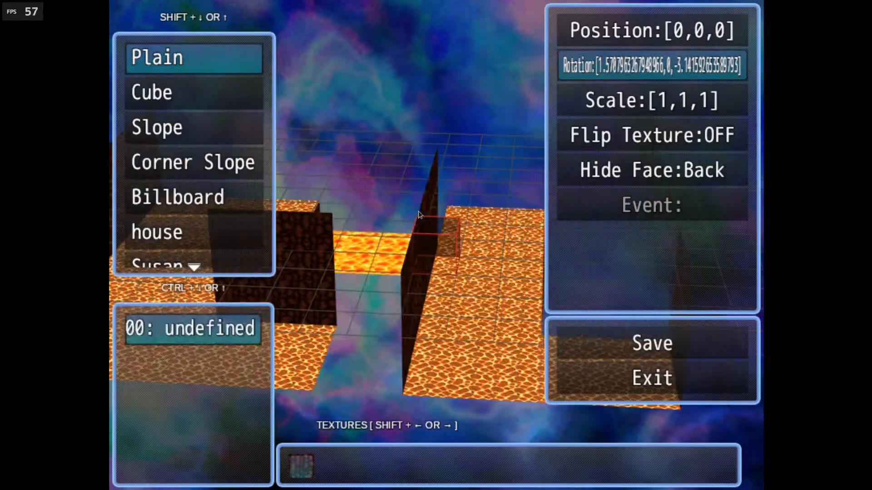
{"action": "key", "text": "Page_Down"}
{"action": "key", "text": "Page_Down"}
{"action": "key", "text": "Right"}
{"action": "key", "text": "Right"}
{"action": "key", "text": "Return"}
{"action": "key", "text": "Left"}
{"action": "key", "text": "Return"}
{"action": "key", "text": "Left"}
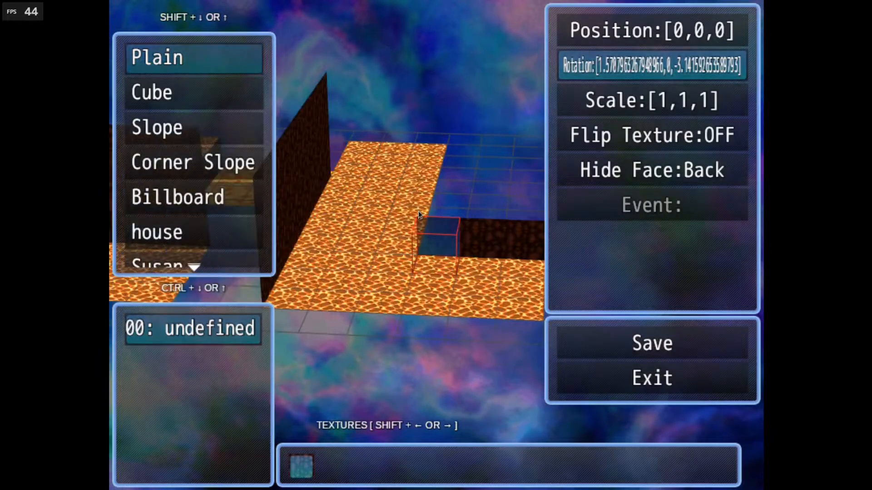
{"action": "key", "text": "Return"}
Step: Stack a second row of three rock tiles on the neighbouring branch's inner-edge wall
{"action": "key", "text": "Page_Up"}
{"action": "key", "text": "Return"}
{"action": "key", "text": "Right"}
{"action": "key", "text": "Return"}
{"action": "key", "text": "Right"}
{"action": "key", "text": "Return"}
Step: Top the neighbouring branch's inner-edge wall with a third row of three rock tiles
{"action": "key", "text": "Page_Up"}
{"action": "key", "text": "Return"}
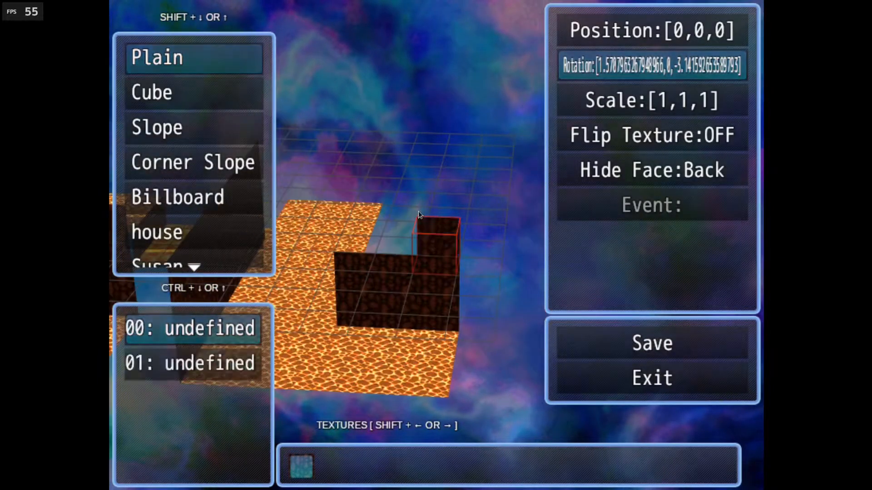
{"action": "key", "text": "Left"}
{"action": "key", "text": "Return"}
{"action": "key", "text": "Left"}
{"action": "key", "text": "Return"}
{"action": "left_click_drag", "start_coordinate": [419, 212], "coordinate": [440, 230]}
Step: Place a first row of three upright rock tiles across the far end of the three-tile-wide lava floor beside the molten pool
{"action": "key", "text": "Page_Down"}
{"action": "key", "text": "Page_Down"}
{"action": "key", "text": "Left"}
{"action": "key", "text": "Left"}
{"action": "key", "text": "Left"}
{"action": "key", "text": "Up"}
{"action": "key", "text": "Up"}
{"action": "key", "text": "Up"}
{"action": "key", "text": "Up"}
{"action": "key", "text": "Up"}
{"action": "key", "text": "Up"}
{"action": "key", "text": "Up"}
{"action": "key", "text": "Up"}
{"action": "key", "text": "Return"}
{"action": "key", "text": "Right"}
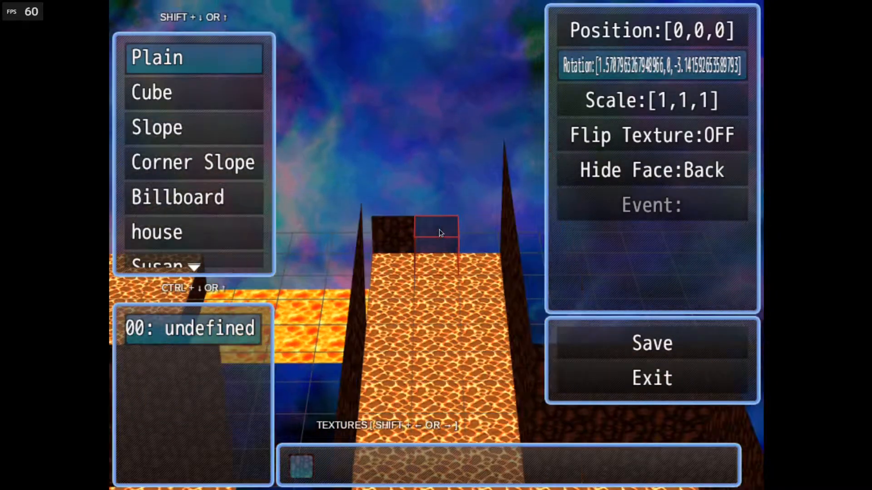
{"action": "key", "text": "Return"}
{"action": "key", "text": "Right"}
{"action": "key", "text": "Return"}
Step: Stack a second row of three rock tiles on the three-tile-wide floor's far-end wall
{"action": "key", "text": "Page_Up"}
{"action": "key", "text": "Return"}
{"action": "key", "text": "Left"}
{"action": "key", "text": "Return"}
{"action": "key", "text": "Left"}
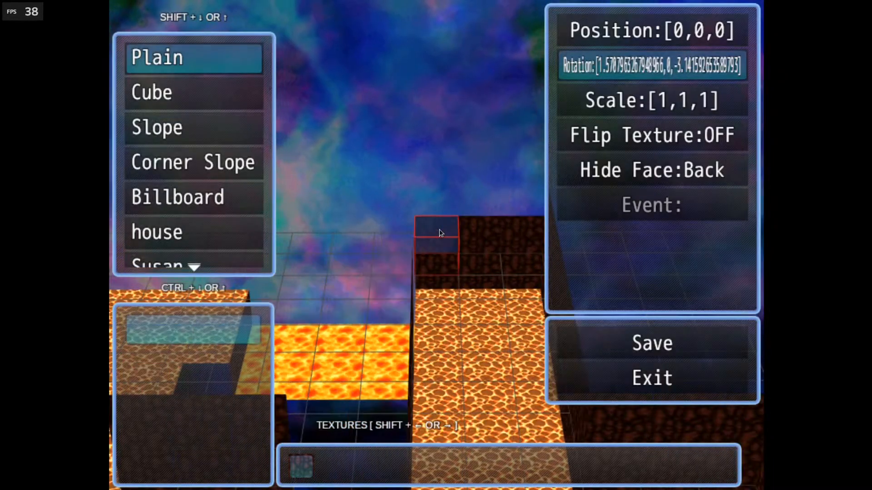
{"action": "key", "text": "Return"}
Step: Top the three-tile-wide floor's far-end wall with a third row of three rock tiles
{"action": "key", "text": "Page_Up"}
{"action": "key", "text": "Return"}
{"action": "key", "text": "Right"}
{"action": "key", "text": "Return"}
{"action": "key", "text": "Right"}
{"action": "key", "text": "Return"}
Step: Place a first row of four upright rock tiles along the molten lava pool's far edge
{"action": "key", "text": "Left"}
{"action": "key", "text": "Left"}
{"action": "key", "text": "Left"}
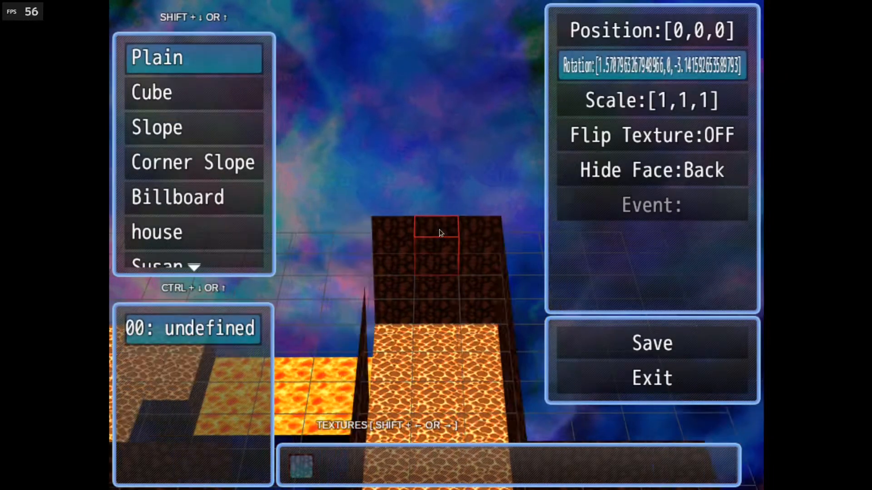
{"action": "key", "text": "Page_Down"}
{"action": "key", "text": "Page_Down"}
{"action": "key", "text": "Page_Down"}
{"action": "key", "text": "Return"}
{"action": "key", "text": "Left"}
{"action": "key", "text": "Return"}
{"action": "key", "text": "Left"}
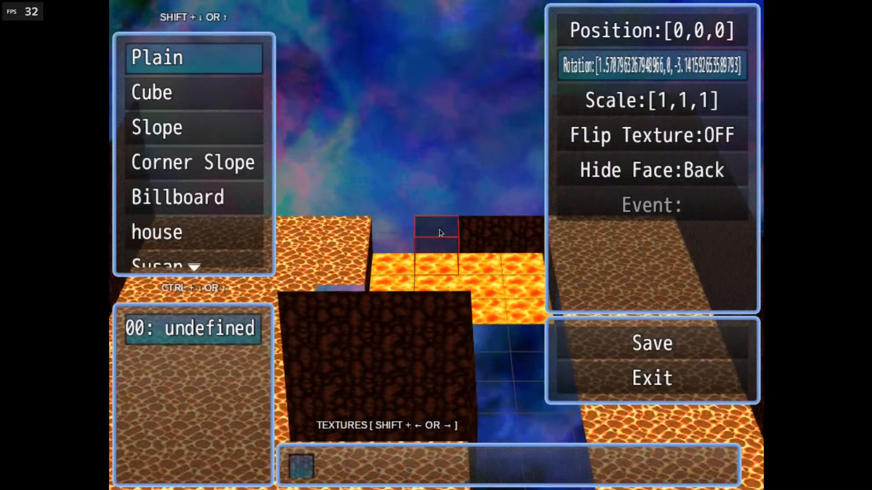
{"action": "key", "text": "Return"}
{"action": "key", "text": "Left"}
{"action": "key", "text": "Return"}
Step: Stack a second row of four rock tiles on the wall behind the molten lava pool
{"action": "key", "text": "Page_Up"}
{"action": "key", "text": "Return"}
{"action": "key", "text": "Right"}
{"action": "key", "text": "Return"}
{"action": "key", "text": "Right"}
{"action": "key", "text": "Return"}
{"action": "key", "text": "Right"}
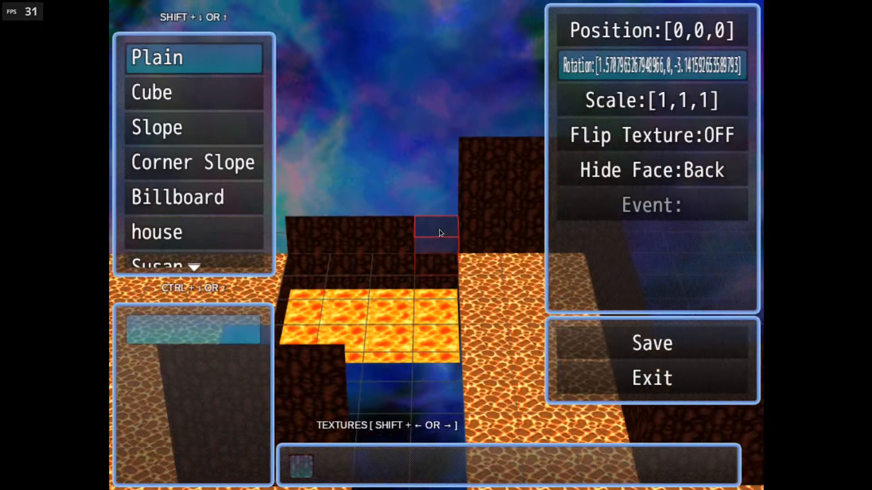
{"action": "key", "text": "Return"}
Step: Add a third row of four rock tiles to the wall behind the molten lava pool
{"action": "key", "text": "Page_Up"}
{"action": "key", "text": "Return"}
{"action": "key", "text": "Left"}
{"action": "key", "text": "Return"}
{"action": "key", "text": "Left"}
{"action": "key", "text": "Return"}
{"action": "key", "text": "Left"}
{"action": "key", "text": "Return"}
Step: Top the wall behind the molten lava pool with a fourth row of four rock tiles
{"action": "key", "text": "Page_Up"}
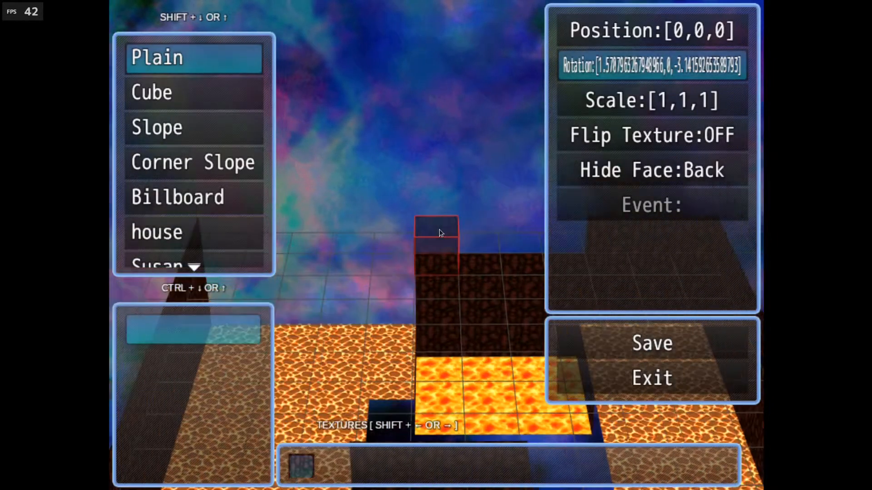
{"action": "key", "text": "Return"}
{"action": "key", "text": "Right"}
{"action": "key", "text": "Return"}
{"action": "key", "text": "Right"}
{"action": "key", "text": "Return"}
{"action": "key", "text": "Right"}
{"action": "key", "text": "Return"}
Step: Place a first row of five upright rock tiles across the far end of the wider lava floor on the pool's other side
{"action": "key", "text": "Page_Down"}
{"action": "key", "text": "Page_Down"}
{"action": "key", "text": "Left"}
{"action": "key", "text": "Left"}
{"action": "key", "text": "Left"}
{"action": "key", "text": "Left"}
{"action": "key", "text": "Left"}
{"action": "key", "text": "Right"}
{"action": "key", "text": "Return"}
{"action": "key", "text": "Left"}
{"action": "key", "text": "Return"}
{"action": "key", "text": "Left"}
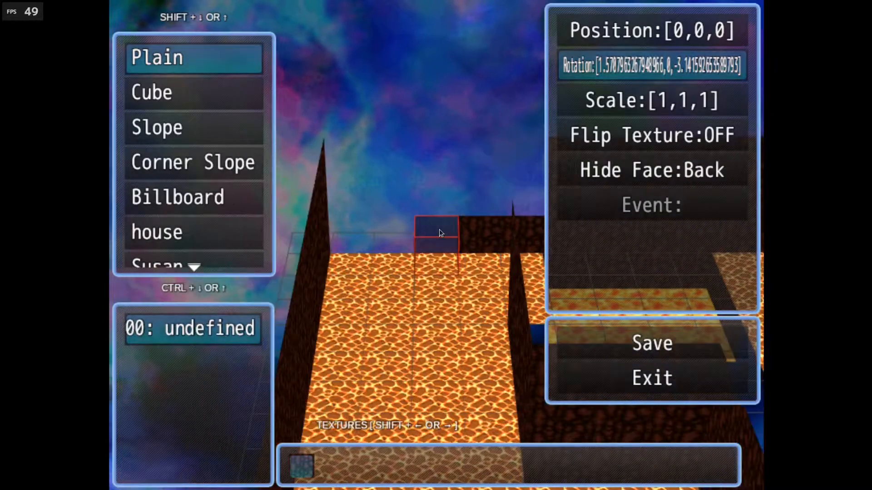
{"action": "key", "text": "Return"}
{"action": "key", "text": "Left"}
{"action": "key", "text": "Return"}
{"action": "key", "text": "Left"}
{"action": "key", "text": "Return"}
Step: Stack a second row of five rock tiles on the wider floor's far-end wall
{"action": "key", "text": "Page_Up"}
{"action": "key", "text": "Return"}
{"action": "key", "text": "Right"}
{"action": "key", "text": "Return"}
{"action": "key", "text": "Right"}
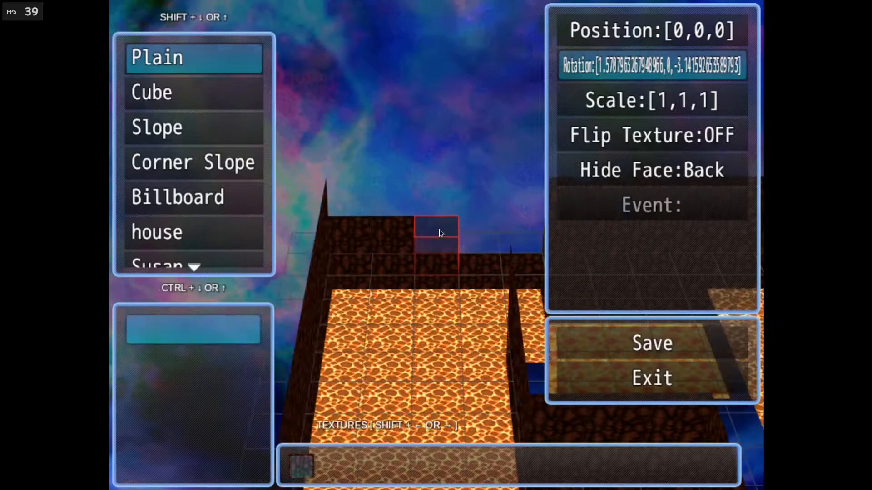
{"action": "key", "text": "Return"}
{"action": "key", "text": "Right"}
{"action": "key", "text": "Return"}
{"action": "key", "text": "Right"}
{"action": "key", "text": "Return"}
Step: Top the wider floor's far-end wall with a third row of five rock tiles
{"action": "key", "text": "Page_Up"}
{"action": "key", "text": "Left"}
{"action": "key", "text": "Return"}
{"action": "key", "text": "Right"}
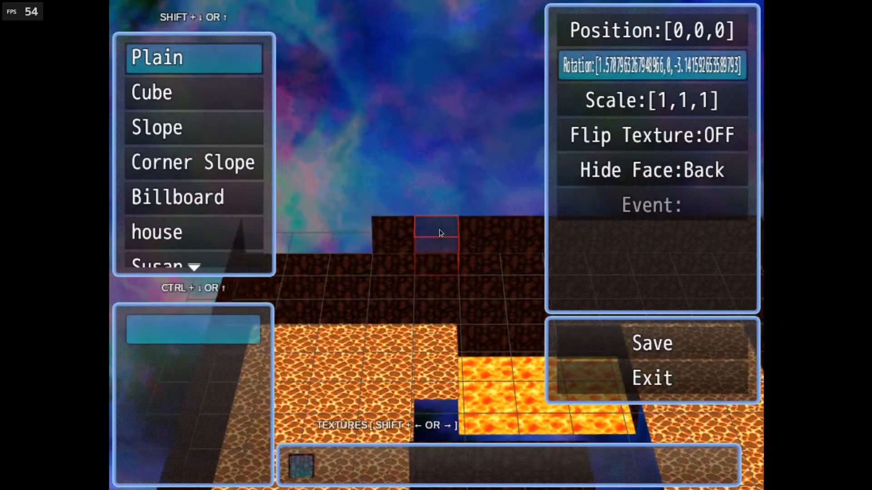
{"action": "key", "text": "Return"}
{"action": "key", "text": "Left"}
{"action": "key", "text": "Left"}
{"action": "key", "text": "Return"}
{"action": "key", "text": "Left"}
{"action": "key", "text": "Return"}
{"action": "key", "text": "Left"}
{"action": "key", "text": "Return"}
Step: Examine the side branch's floor and surrounding rock walls from several angles
{"action": "key", "text": "Page_Down"}
{"action": "key", "text": "Page_Down"}
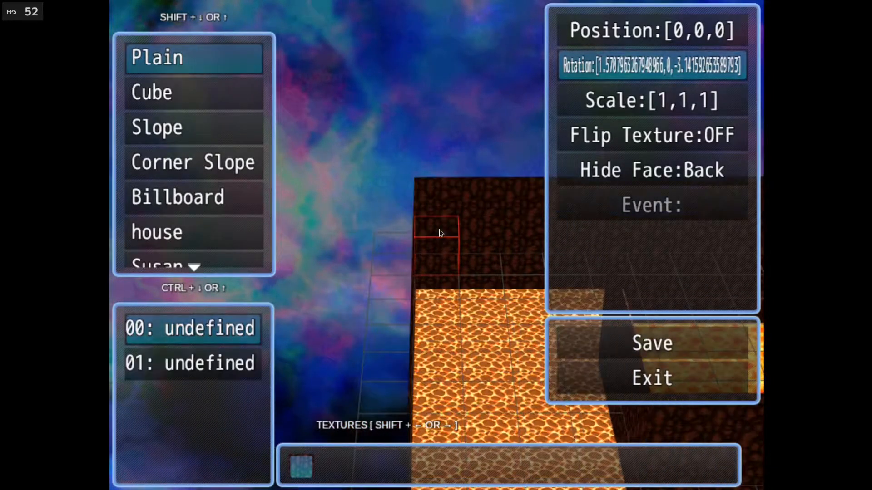
{"action": "key", "text": "Right"}
{"action": "key", "text": "Right"}
{"action": "key", "text": "Right"}
{"action": "key", "text": "Right"}
{"action": "key", "text": "Right"}
{"action": "key", "text": "Right"}
{"action": "key", "text": "Right"}
{"action": "key", "text": "Right"}
{"action": "key", "text": "Down"}
{"action": "key", "text": "Down"}
{"action": "key", "text": "Down"}
{"action": "key", "text": "Down"}
{"action": "key", "text": "Down"}
{"action": "key", "text": "Down"}
{"action": "key", "text": "Down"}
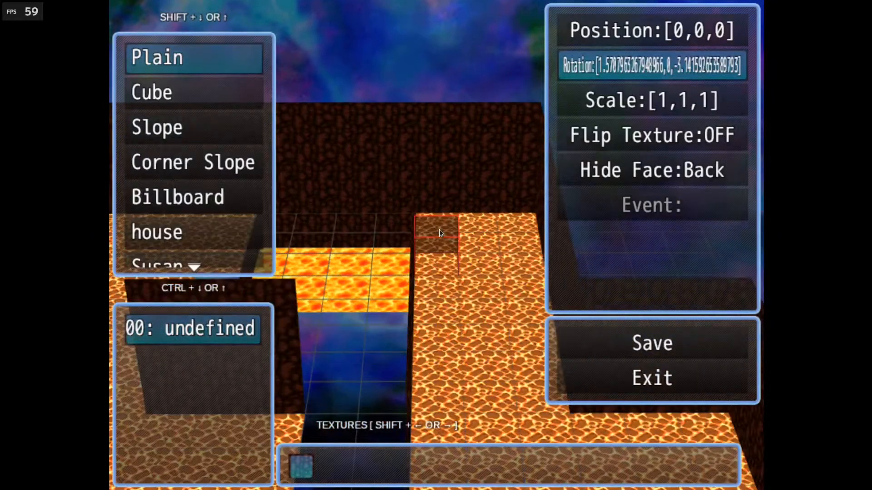
{"action": "key", "text": "Right"}
{"action": "key", "text": "Right"}
{"action": "key", "text": "Right"}
{"action": "key", "text": "Down"}
{"action": "key", "text": "Right"}
{"action": "key", "text": "Down"}
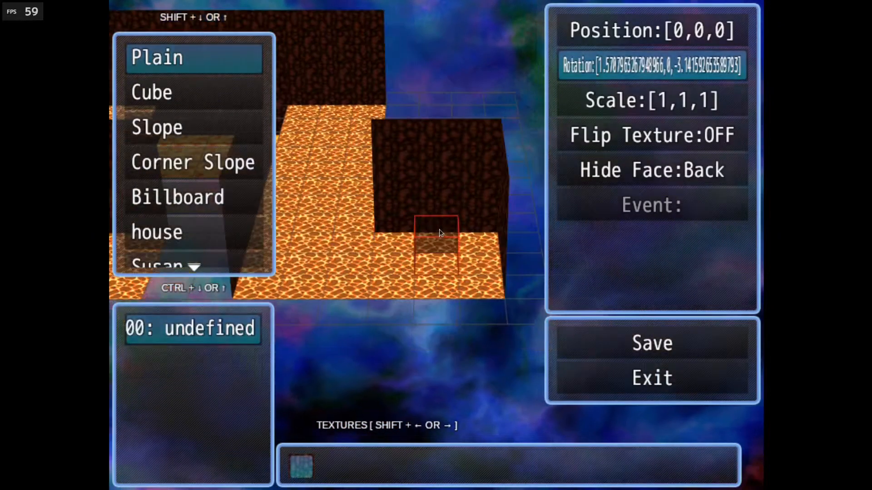
{"action": "left_click_drag", "start_coordinate": [389, 218], "coordinate": [341, 229]}
{"action": "left_click_drag", "start_coordinate": [418, 181], "coordinate": [277, 185]}
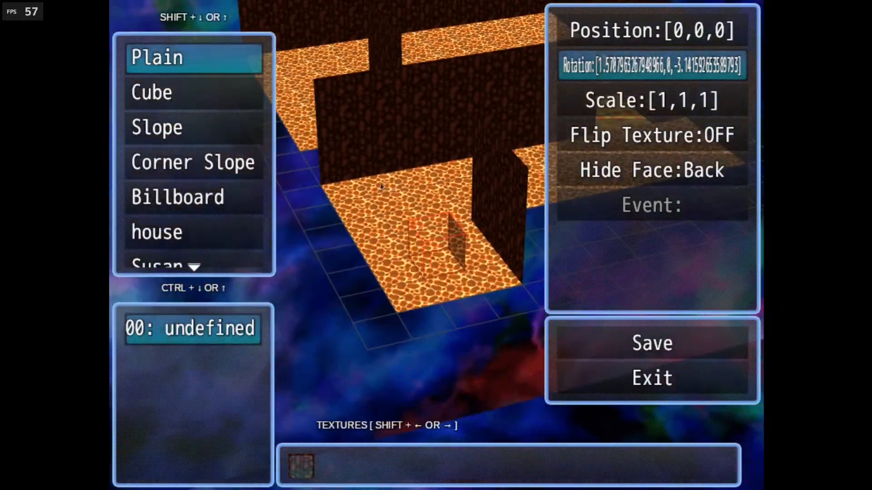
{"action": "left_click_drag", "start_coordinate": [389, 184], "coordinate": [299, 176]}
{"action": "left_click_drag", "start_coordinate": [388, 165], "coordinate": [353, 173]}
{"action": "left_click_drag", "start_coordinate": [419, 160], "coordinate": [217, 241]}
Step: Examine the gap in front of the molten pool and the adjoining floors and rock walls up close
{"action": "key", "text": "Down"}
{"action": "key", "text": "Down"}
{"action": "key", "text": "Down"}
{"action": "key", "text": "Down"}
{"action": "left_click_drag", "start_coordinate": [368, 198], "coordinate": [431, 170]}
{"action": "left_click_drag", "start_coordinate": [414, 203], "coordinate": [434, 141]}
{"action": "scroll", "coordinate": [419, 131], "scroll_direction": "up", "scroll_amount": 8}
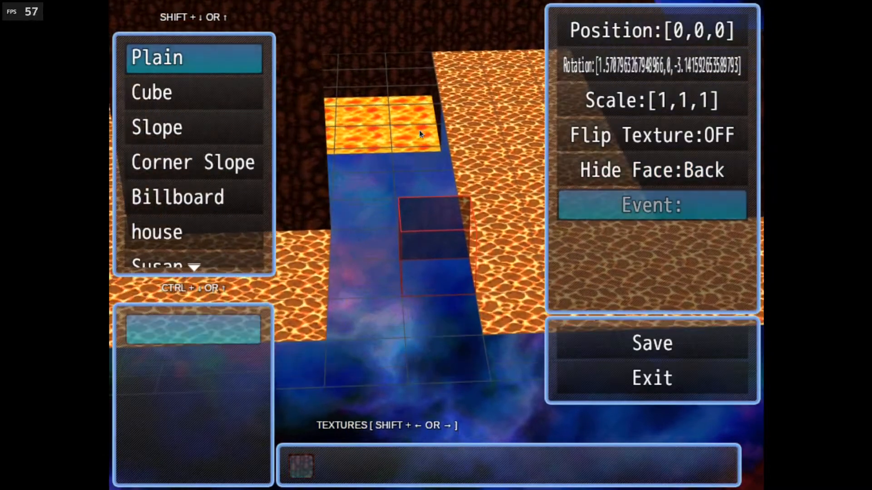
{"action": "left_click_drag", "start_coordinate": [353, 160], "coordinate": [471, 138]}
{"action": "key", "text": "Page_Up"}
{"action": "key", "text": "Page_Up"}
{"action": "key", "text": "Page_Up"}
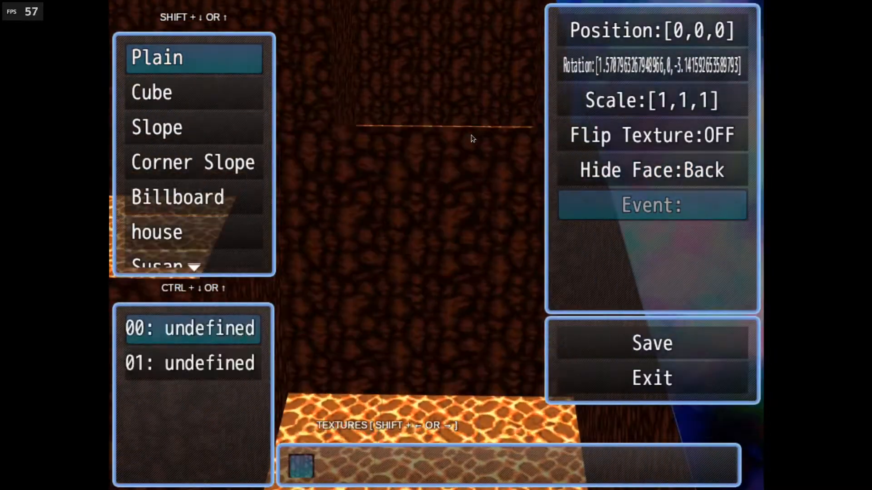
{"action": "scroll", "coordinate": [513, 191], "scroll_direction": "up", "scroll_amount": 8}
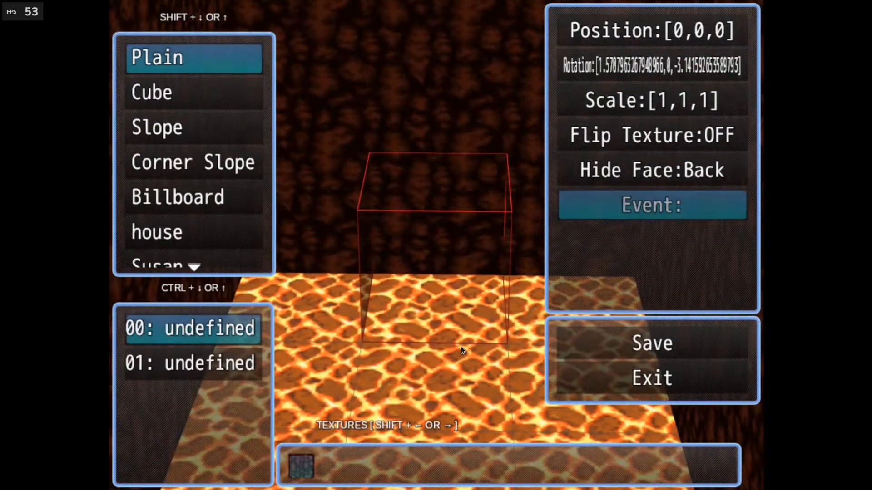
Step: Set the Z rotation of the plain tile to -90 degrees
{"action": "key", "text": "Up"}
{"action": "key", "text": "Up"}
{"action": "key", "text": "Up"}
{"action": "key", "text": "Up"}
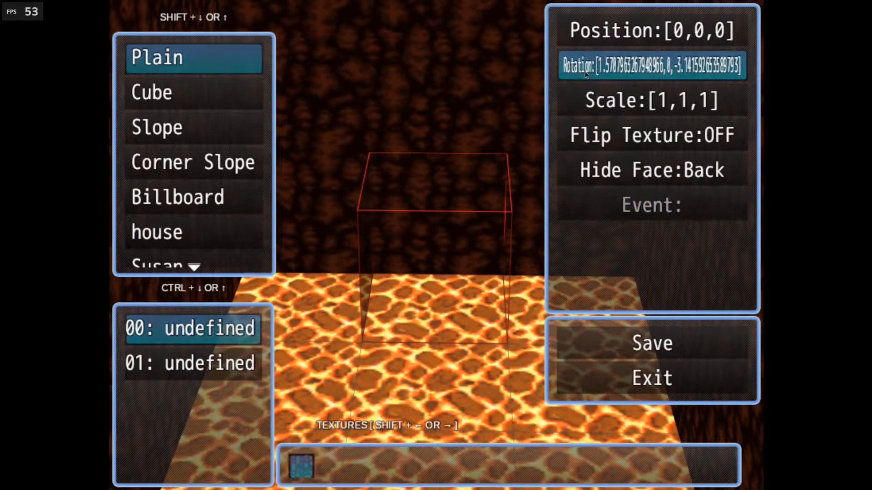
{"action": "key", "text": "Return"}
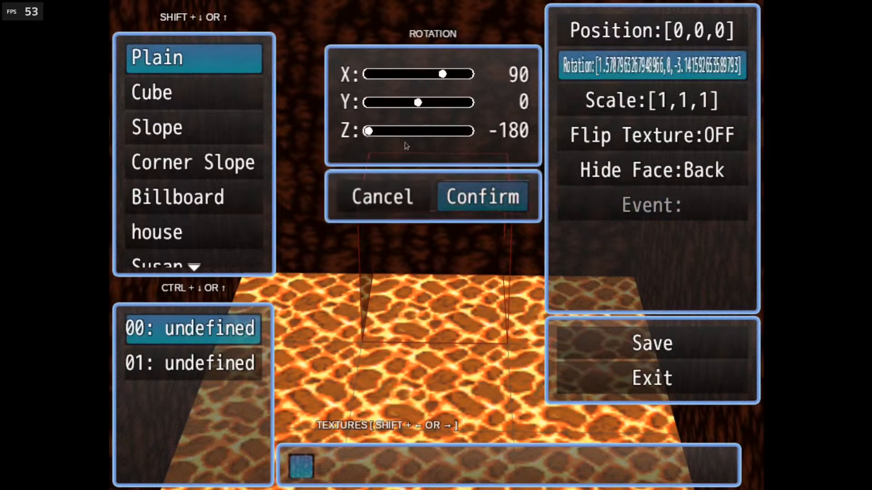
{"action": "left_click_drag", "start_coordinate": [369, 131], "coordinate": [404, 143]}
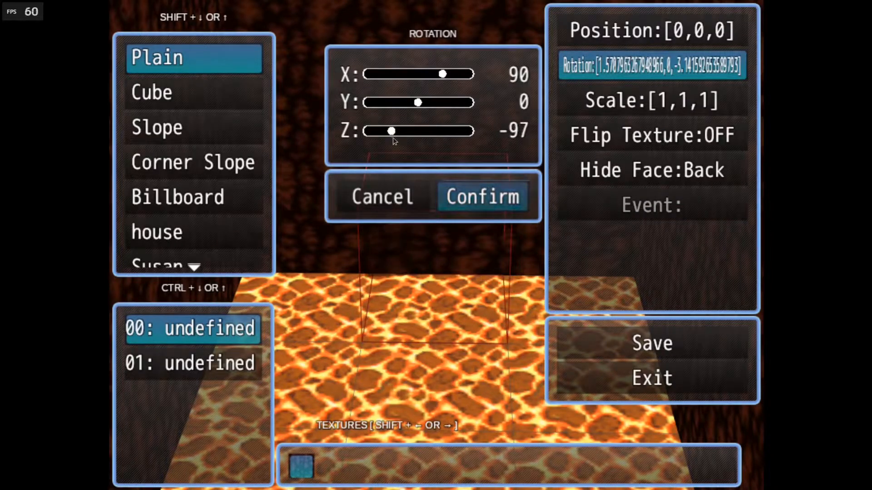
{"action": "left_click", "coordinate": [478, 192]}
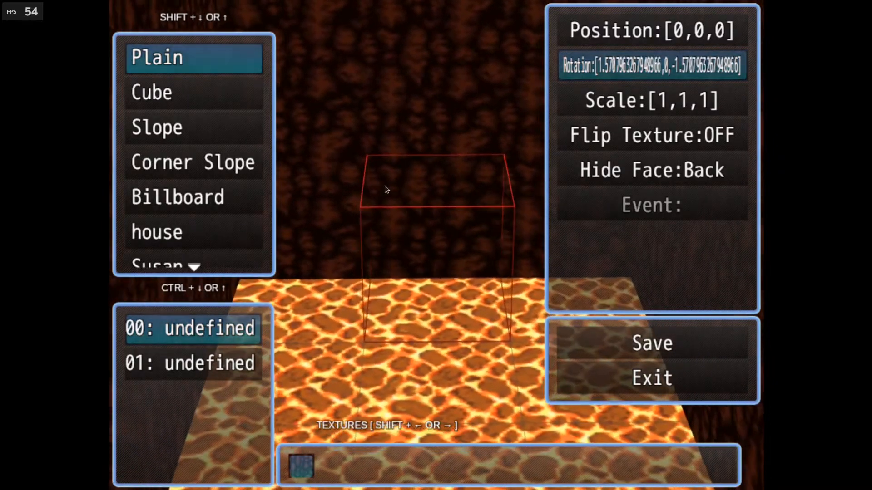
Step: Choose the white arched cave-exit texture from tileset B for the plain tile
{"action": "left_click", "coordinate": [302, 459]}
{"action": "left_click", "coordinate": [197, 24]}
{"action": "scroll", "coordinate": [243, 234], "scroll_direction": "down", "scroll_amount": 5}
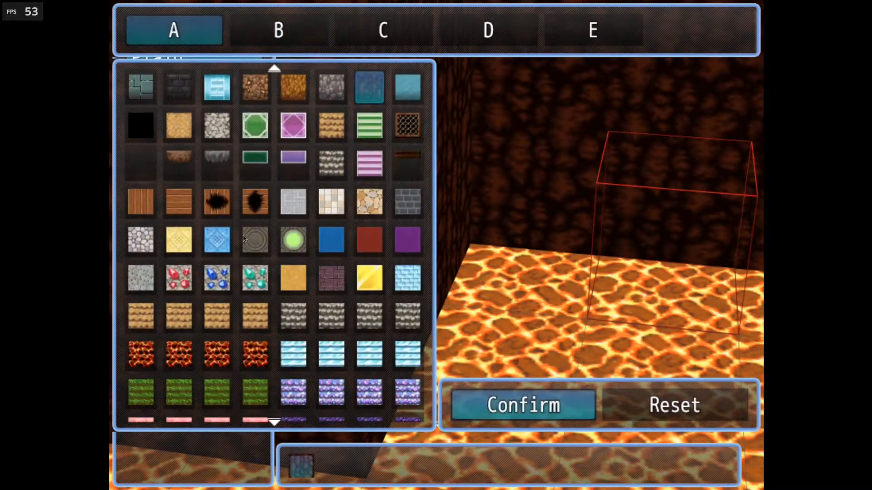
{"action": "scroll", "coordinate": [244, 234], "scroll_direction": "down", "scroll_amount": 8}
{"action": "scroll", "coordinate": [255, 218], "scroll_direction": "up", "scroll_amount": 5}
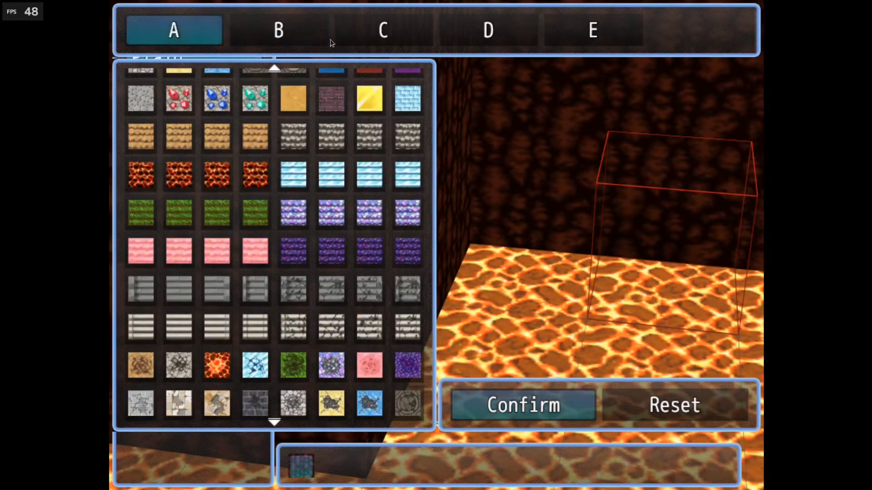
{"action": "left_click", "coordinate": [372, 42]}
{"action": "left_click", "coordinate": [469, 36]}
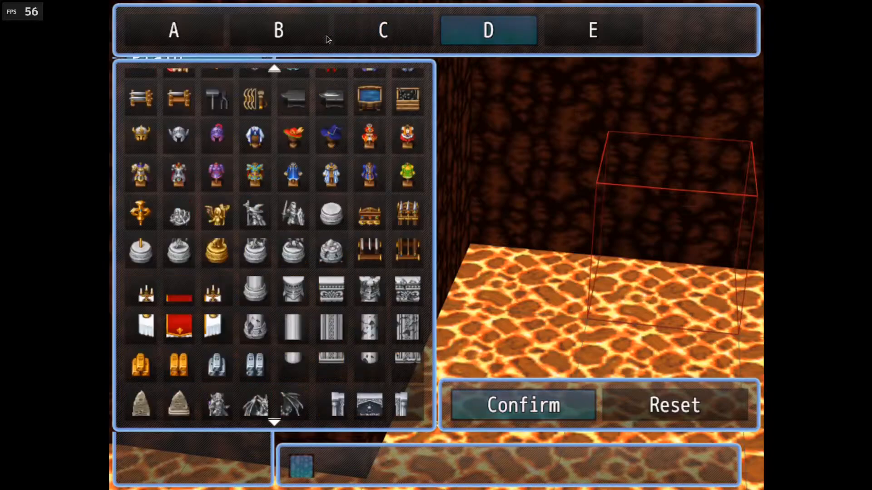
{"action": "left_click", "coordinate": [314, 39]}
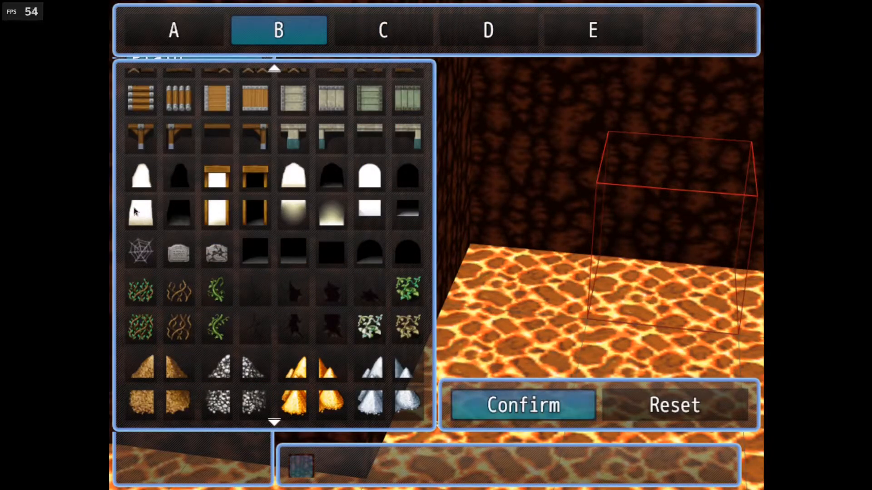
{"action": "left_click", "coordinate": [295, 178]}
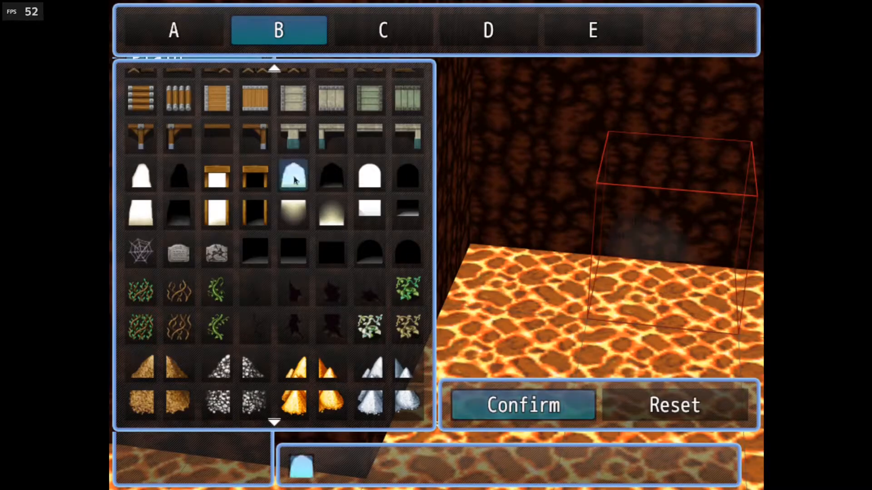
{"action": "left_click", "coordinate": [505, 408]}
Step: Place the white doorway tile against the rock wall and move it up the cell's object list to entry 00
{"action": "left_click", "coordinate": [401, 285]}
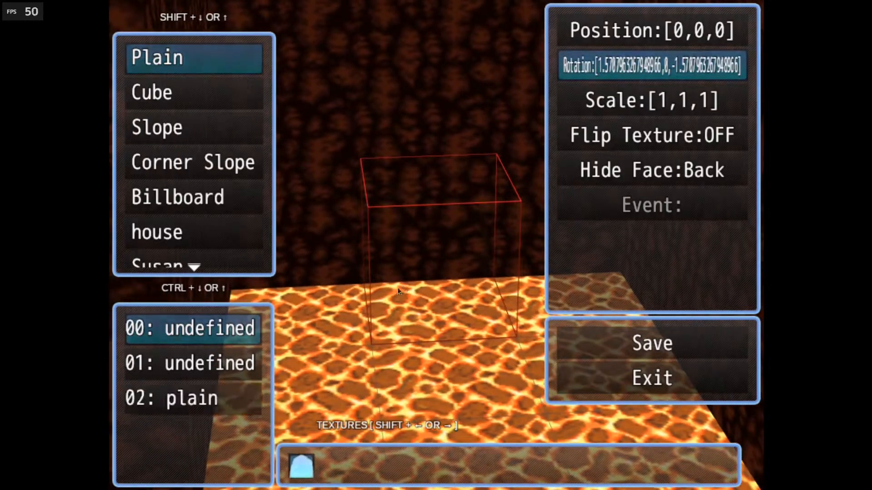
{"action": "left_click", "coordinate": [218, 399]}
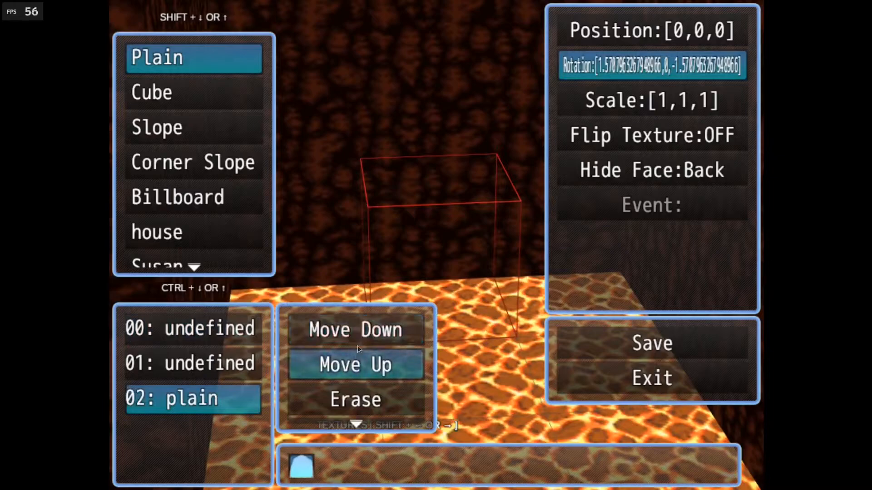
{"action": "left_click", "coordinate": [358, 361]}
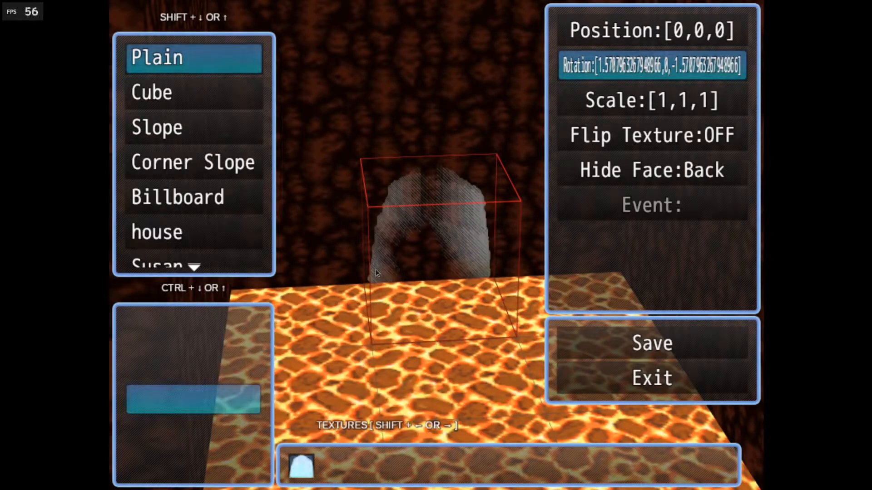
{"action": "left_click", "coordinate": [378, 228]}
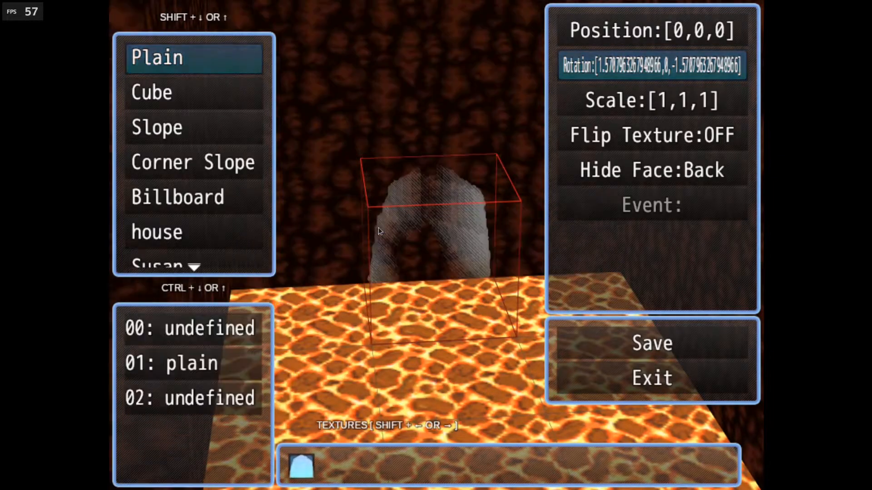
{"action": "left_click", "coordinate": [207, 400]}
{"action": "right_click", "coordinate": [217, 372]}
{"action": "left_click", "coordinate": [217, 373]}
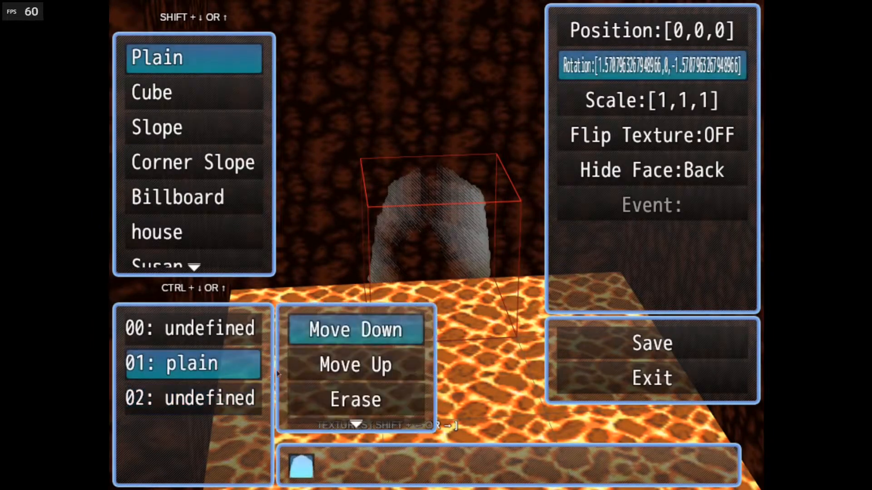
{"action": "left_click", "coordinate": [324, 366]}
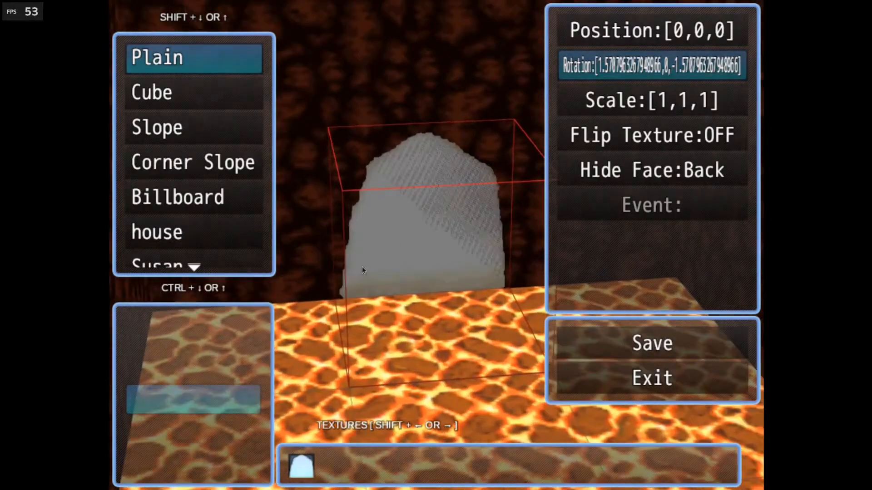
Step: Erase the flickering white doorway tile from the wall cell
{"action": "left_click", "coordinate": [342, 225]}
{"action": "mouse_move", "coordinate": [342, 225]}
{"action": "left_mouse_down"}
{"action": "mouse_move", "coordinate": [372, 191]}
{"action": "mouse_move", "coordinate": [342, 207]}
{"action": "left_mouse_up"}
{"action": "key", "text": "Up"}
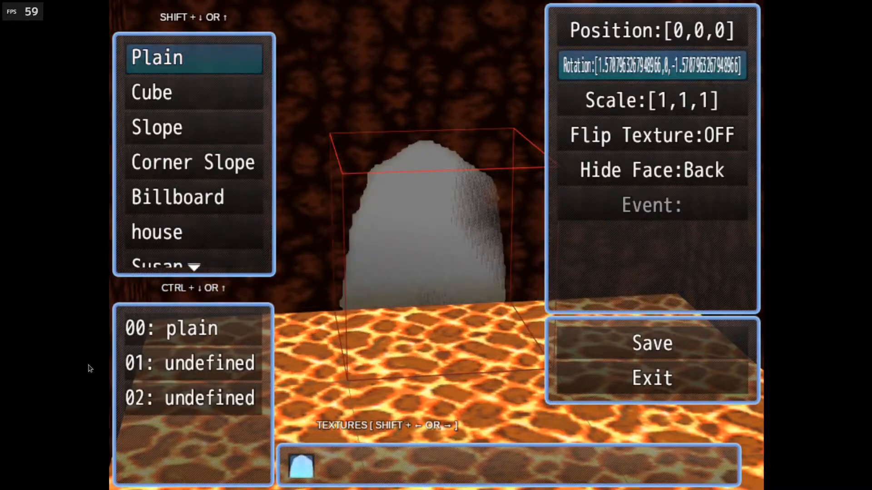
{"action": "left_click", "coordinate": [201, 331]}
{"action": "left_click", "coordinate": [356, 400]}
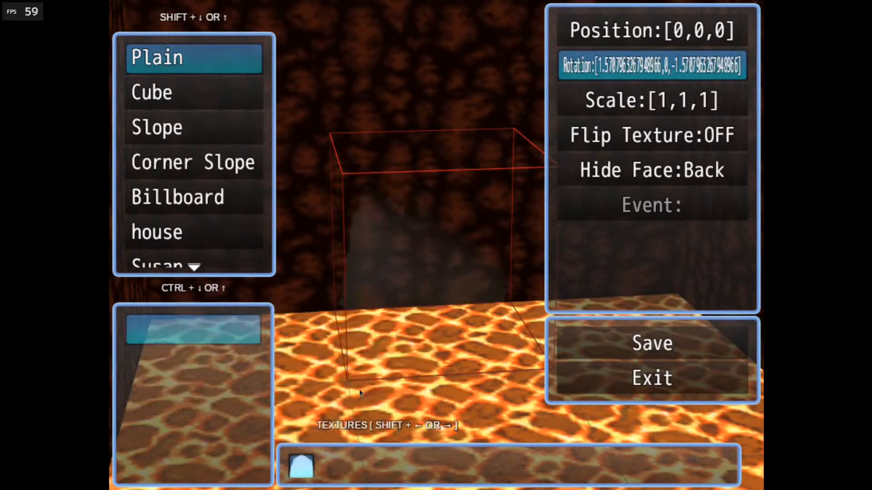
Step: Set the tile's X position offset to 0.02 and place the white doorway against the rock wall again
{"action": "left_click", "coordinate": [572, 30]}
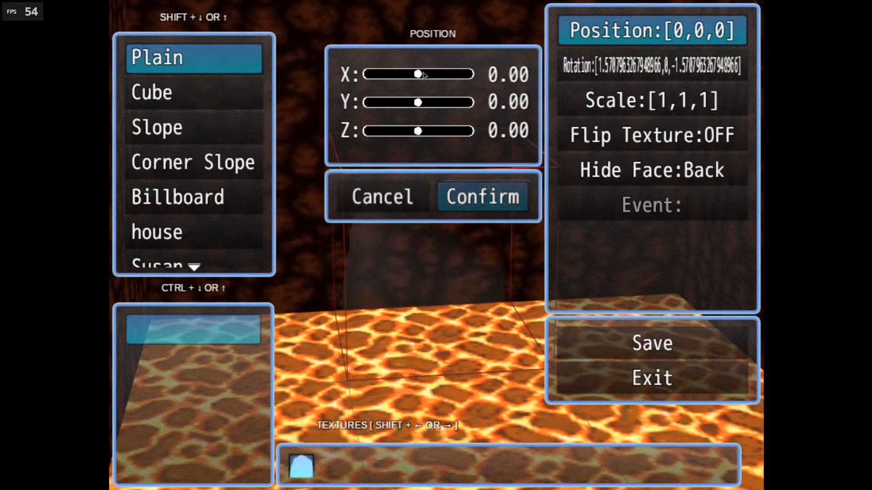
{"action": "mouse_move", "coordinate": [417, 76]}
{"action": "left_mouse_down"}
{"action": "mouse_move", "coordinate": [407, 79]}
{"action": "mouse_move", "coordinate": [430, 89]}
{"action": "mouse_move", "coordinate": [417, 85]}
{"action": "left_mouse_up"}
{"action": "left_click", "coordinate": [470, 202]}
{"action": "mouse_move", "coordinate": [390, 159]}
{"action": "left_mouse_down"}
{"action": "mouse_move", "coordinate": [438, 214]}
{"action": "mouse_move", "coordinate": [395, 175]}
{"action": "left_mouse_up"}
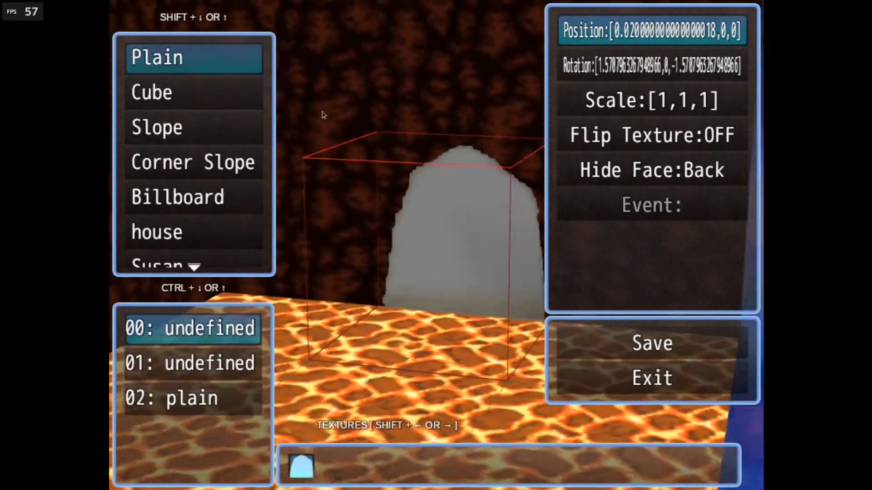
{"action": "key", "text": "Page_Down"}
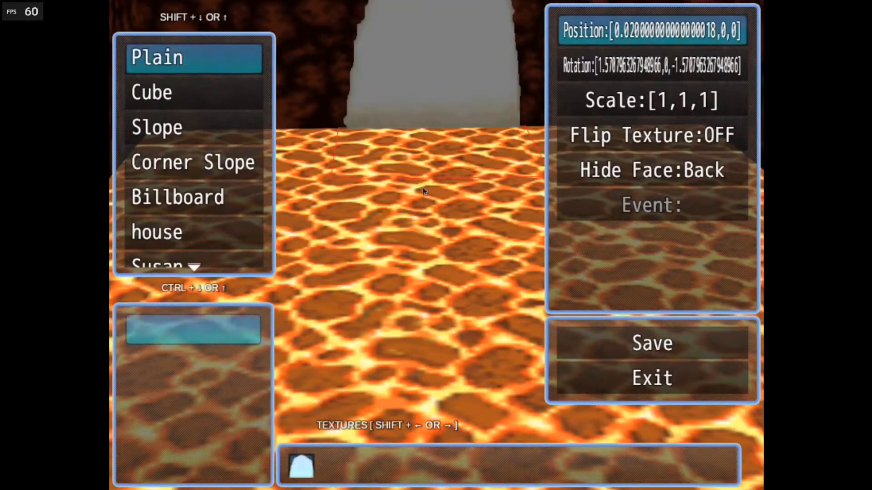
{"action": "scroll", "coordinate": [404, 116], "scroll_direction": "down", "scroll_amount": 5}
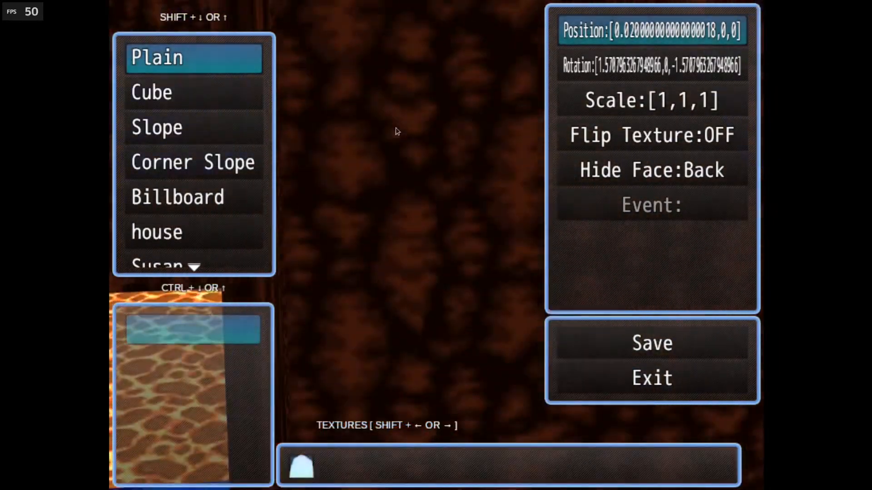
{"action": "middle_click_drag", "start_coordinate": [396, 132], "coordinate": [415, 166]}
{"action": "key", "text": "Page_Up"}
{"action": "scroll", "coordinate": [394, 229], "scroll_direction": "up", "scroll_amount": 5}
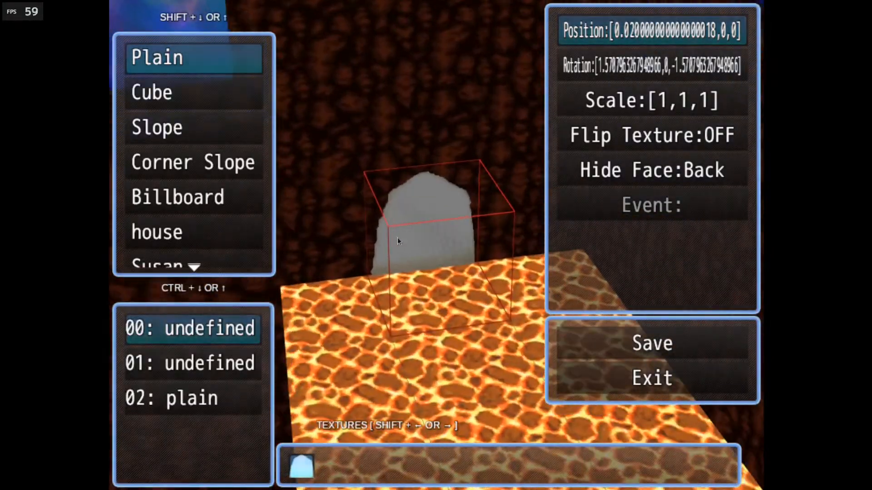
{"action": "middle_click_drag", "start_coordinate": [388, 248], "coordinate": [342, 274]}
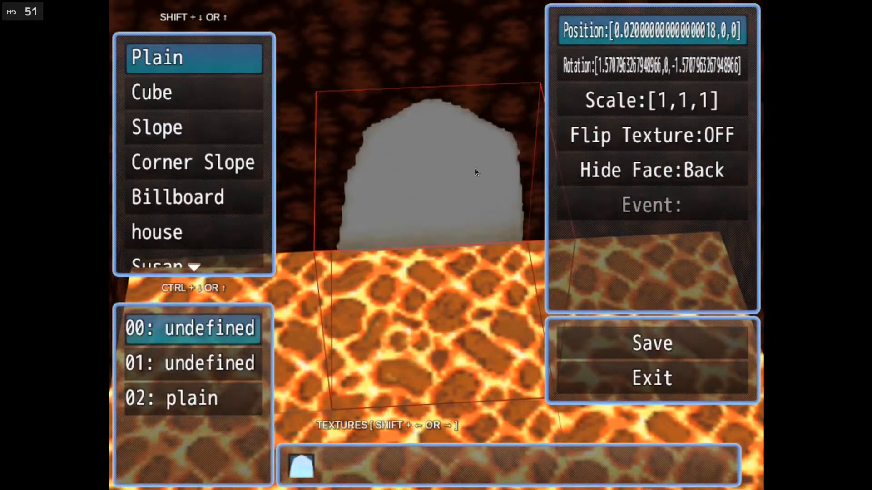
Step: Switch the plain tile's texture to the white light gradient below the arched exit in tileset B
{"action": "left_click", "coordinate": [622, 67]}
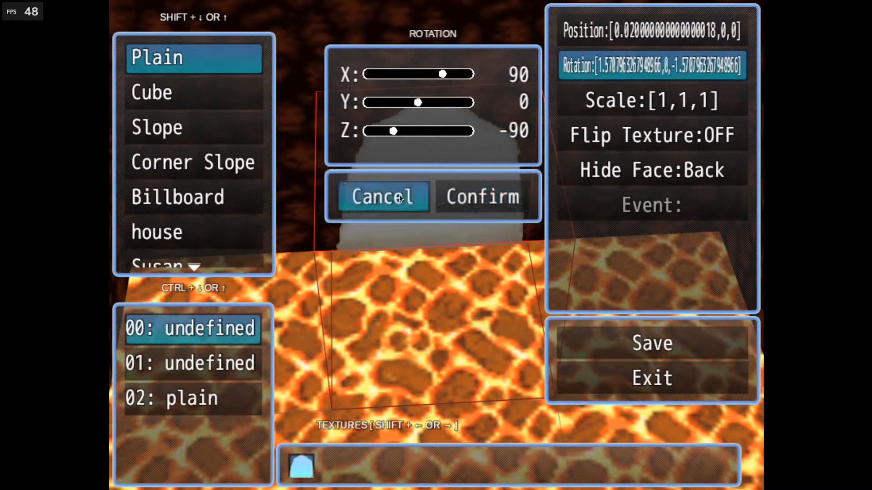
{"action": "left_click", "coordinate": [370, 194]}
{"action": "left_click", "coordinate": [297, 470]}
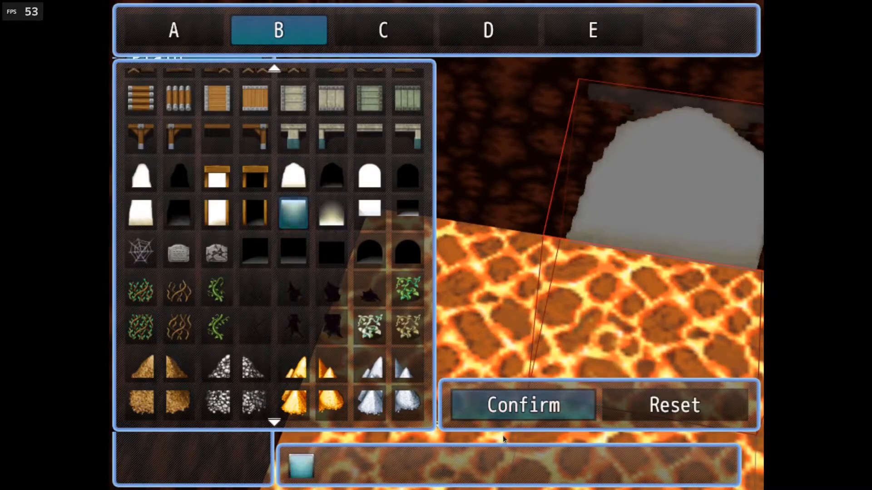
{"action": "left_click", "coordinate": [497, 409]}
{"action": "left_click_drag", "start_coordinate": [454, 293], "coordinate": [547, 84]}
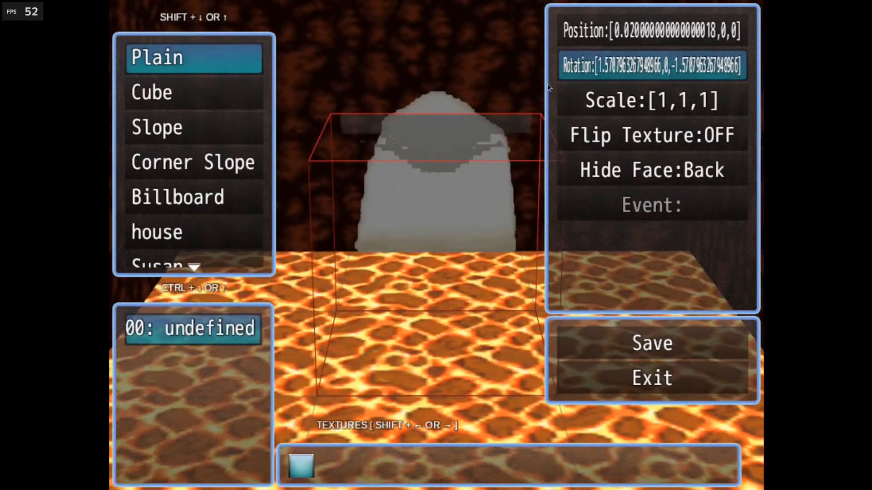
Step: Set the Y rotation of the light-gradient tile to 90 degrees
{"action": "left_click", "coordinate": [591, 73]}
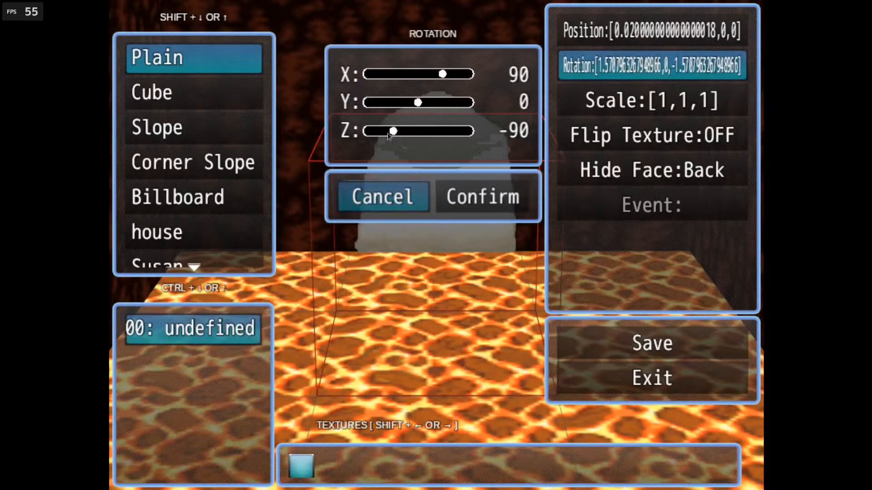
{"action": "mouse_move", "coordinate": [397, 132]}
{"action": "left_mouse_down"}
{"action": "mouse_move", "coordinate": [409, 133]}
{"action": "mouse_move", "coordinate": [399, 131]}
{"action": "left_mouse_up"}
{"action": "key", "text": "Escape"}
{"action": "left_click", "coordinate": [573, 69]}
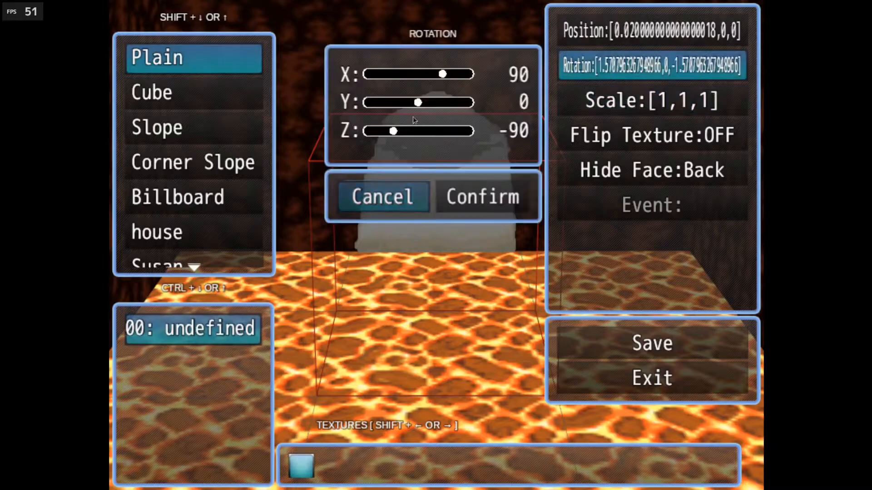
{"action": "left_click_drag", "start_coordinate": [418, 103], "coordinate": [445, 126]}
{"action": "left_click", "coordinate": [463, 197]}
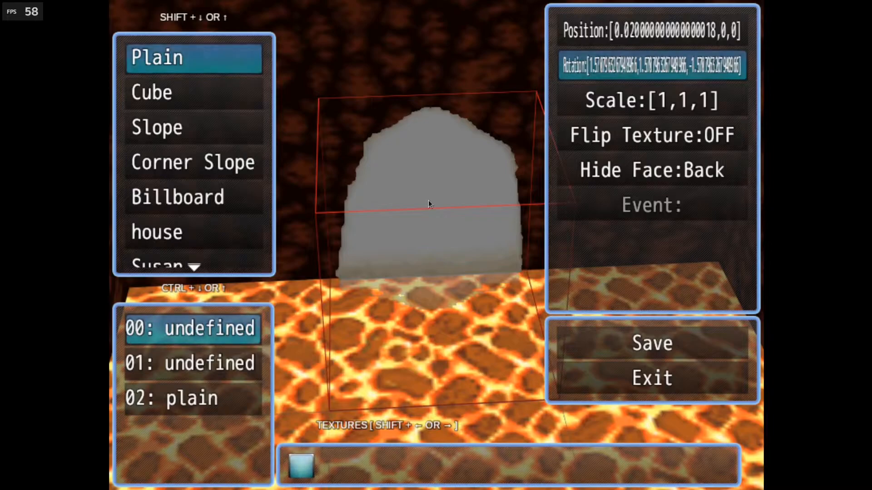
Step: Try placing the light-gradient tile on the lava floor in front of the doorway, and remove it from the cell
{"action": "key", "text": "Return"}
{"action": "key", "text": "Down"}
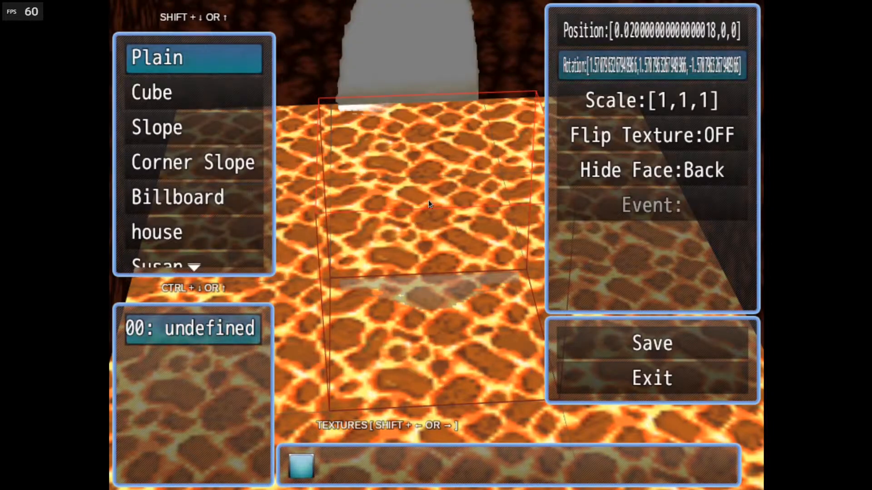
{"action": "key", "text": "Up"}
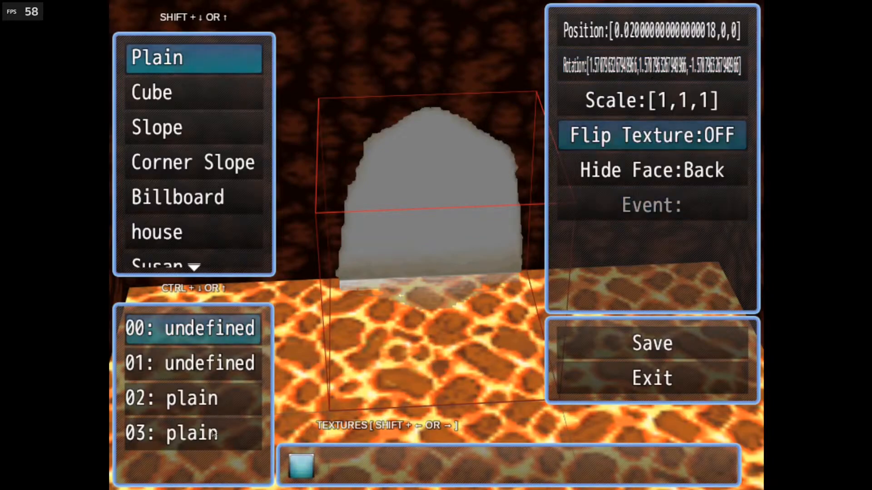
{"action": "left_click", "coordinate": [191, 432]}
{"action": "left_click", "coordinate": [314, 364]}
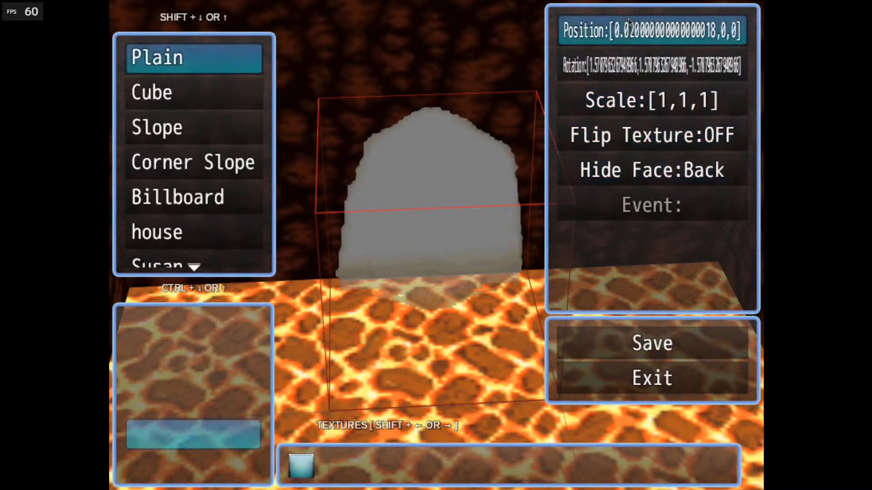
Step: Set the light-gradient tile's Y position offset to 0.02 and place it on the lava floor at the white doorway
{"action": "left_click", "coordinate": [623, 42]}
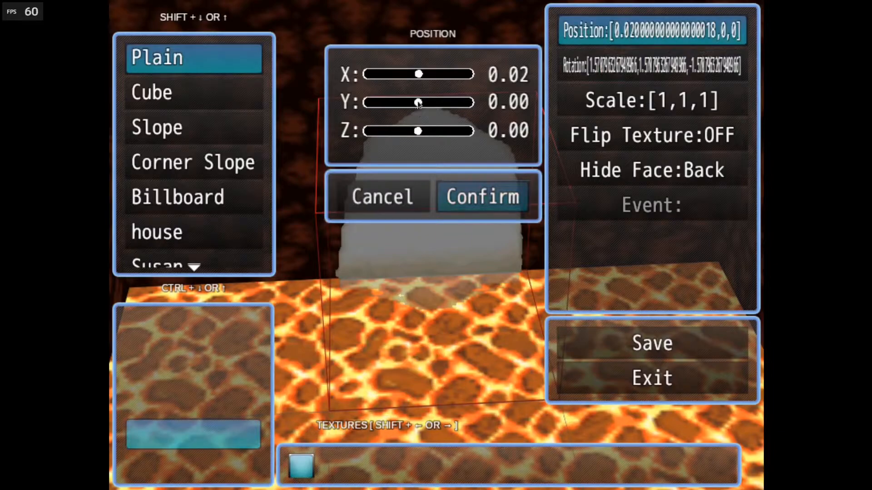
{"action": "left_click_drag", "start_coordinate": [427, 105], "coordinate": [419, 104]}
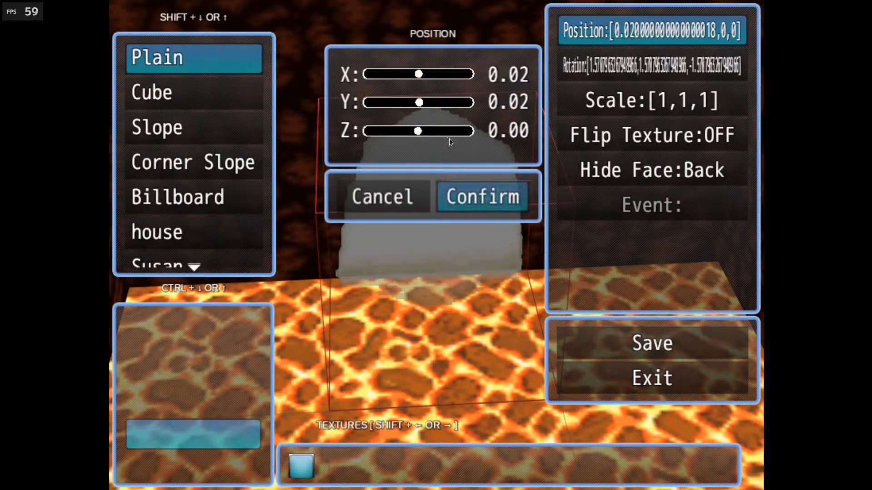
{"action": "left_click", "coordinate": [470, 189]}
{"action": "left_click_drag", "start_coordinate": [405, 205], "coordinate": [366, 213]}
{"action": "key", "text": "Down"}
{"action": "key", "text": "Left"}
{"action": "key", "text": "Up"}
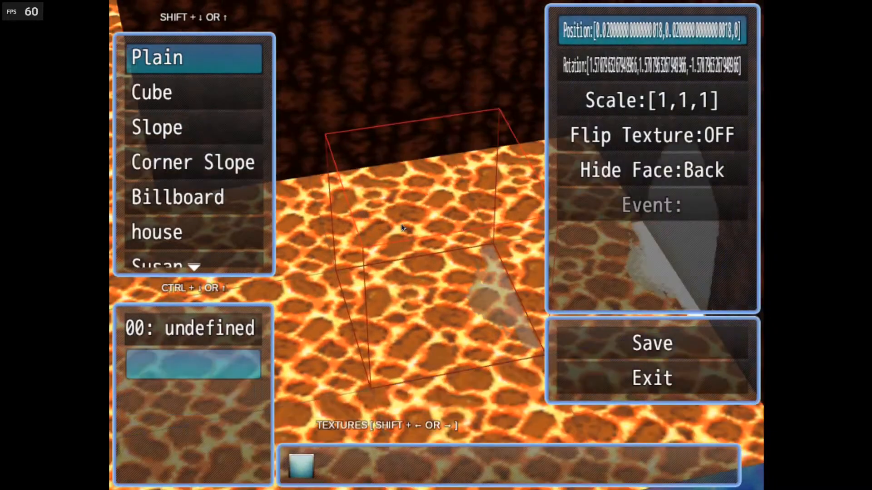
Step: Move the placement cursor to the lava floor's corner between the rock walls and switch the tile texture to the animal skeleton in tileset B
{"action": "key", "text": "Right"}
{"action": "left_click_drag", "start_coordinate": [399, 224], "coordinate": [457, 275]}
{"action": "key", "text": "Down"}
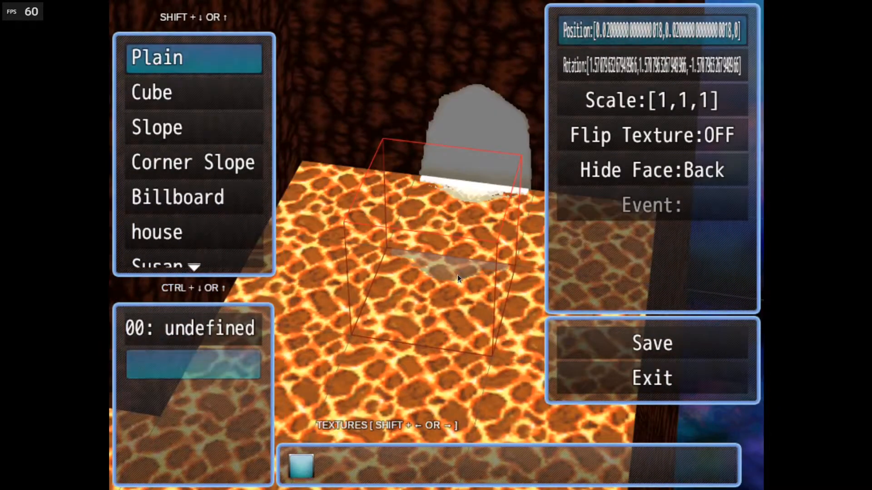
{"action": "left_click_drag", "start_coordinate": [457, 251], "coordinate": [352, 192]}
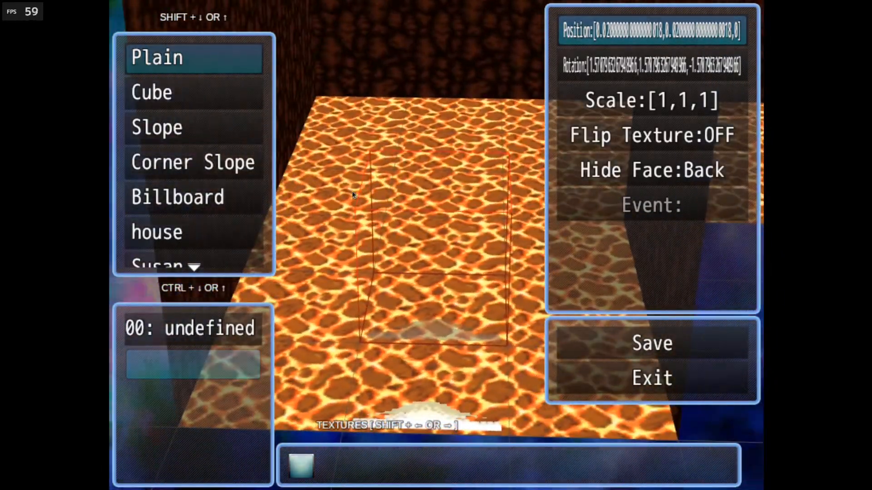
{"action": "key", "text": "Up"}
{"action": "key", "text": "Up"}
{"action": "key", "text": "Up"}
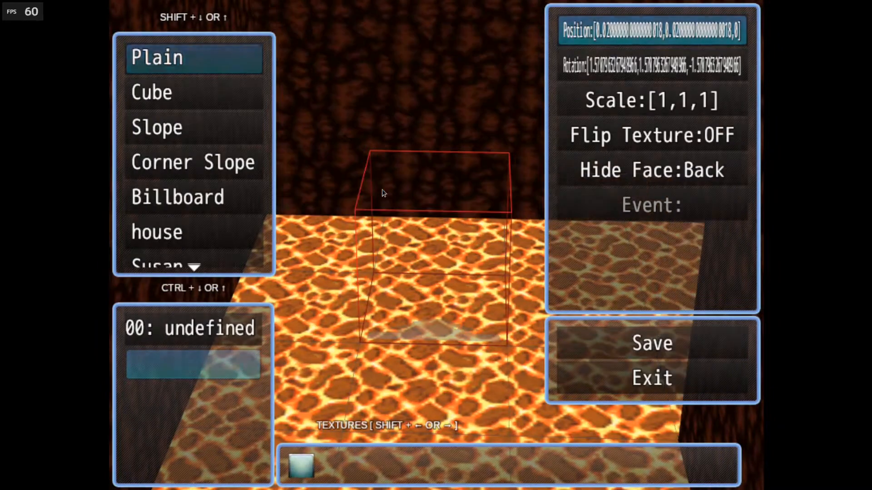
{"action": "key", "text": "Up"}
{"action": "key", "text": "Left"}
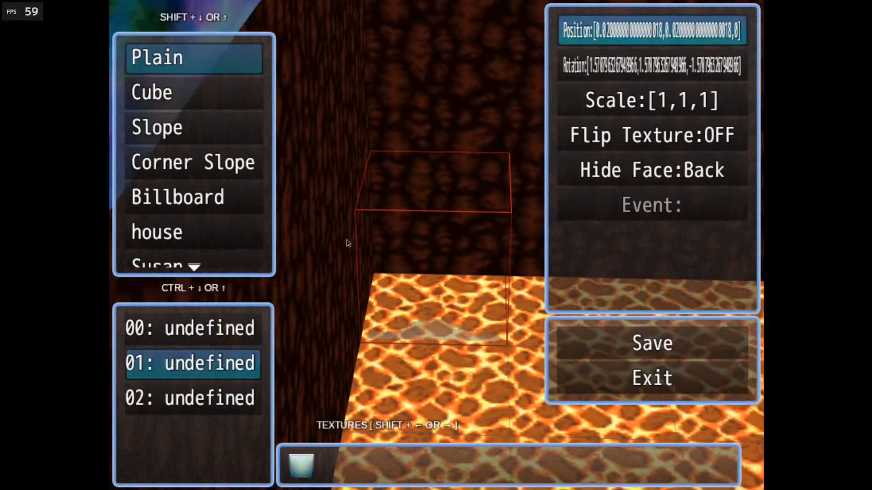
{"action": "left_click", "coordinate": [302, 468]}
{"action": "scroll", "coordinate": [281, 208], "scroll_direction": "down", "scroll_amount": 5}
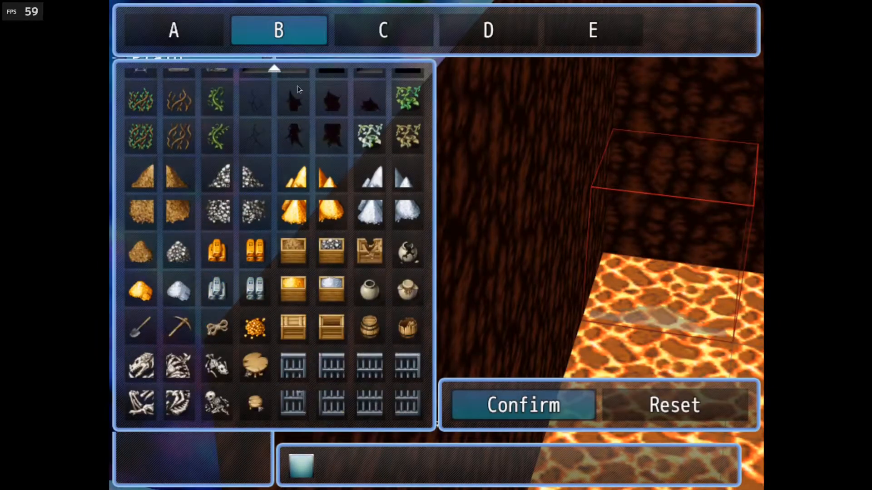
{"action": "left_click", "coordinate": [217, 366]}
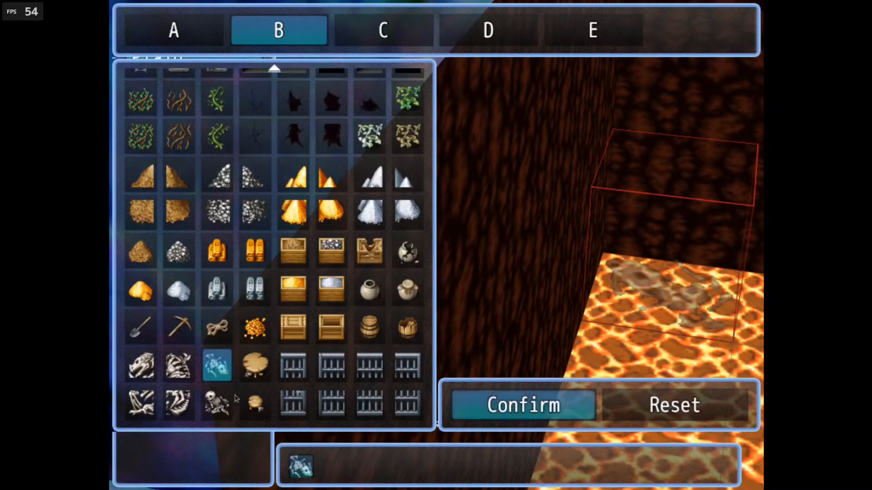
{"action": "left_click", "coordinate": [503, 405]}
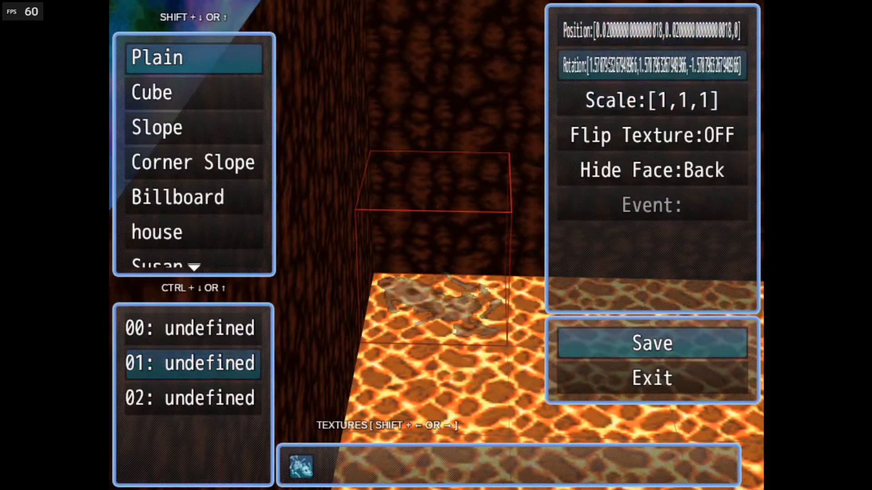
Step: Set the tile's X, Y and Z rotation to 0 and place the animal skeleton in the lava floor's corner
{"action": "left_click", "coordinate": [591, 65]}
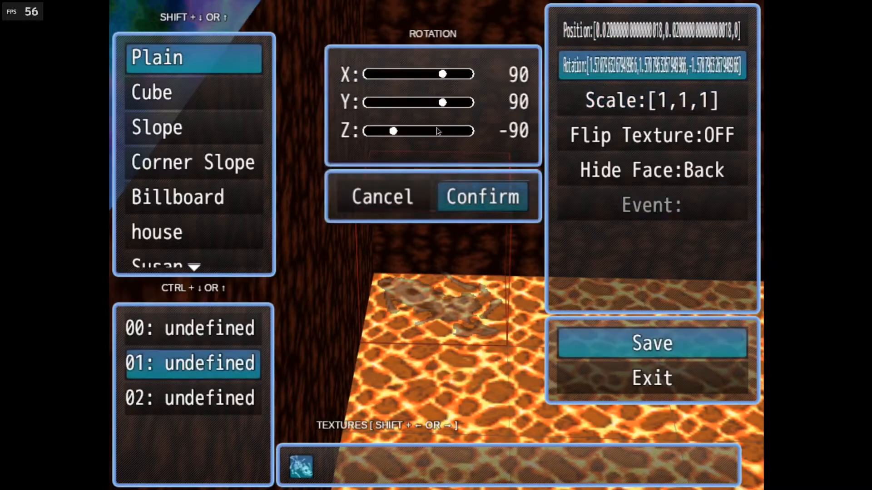
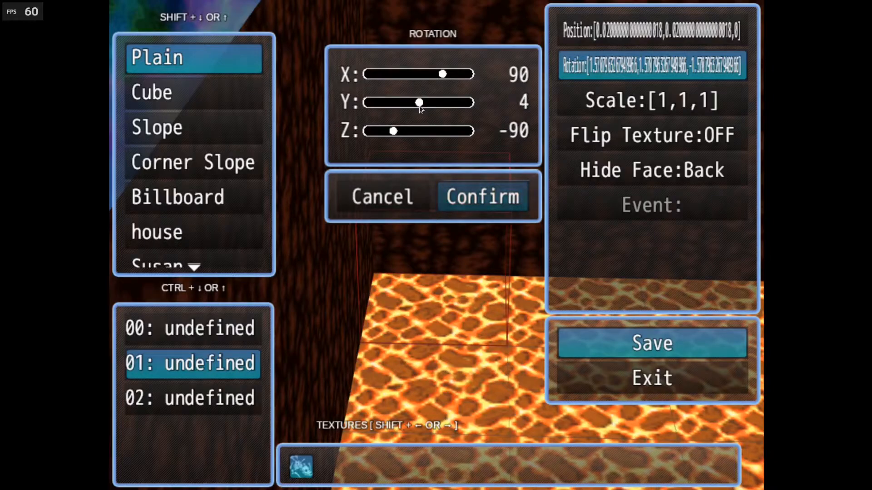
{"action": "left_click_drag", "start_coordinate": [440, 77], "coordinate": [415, 82]}
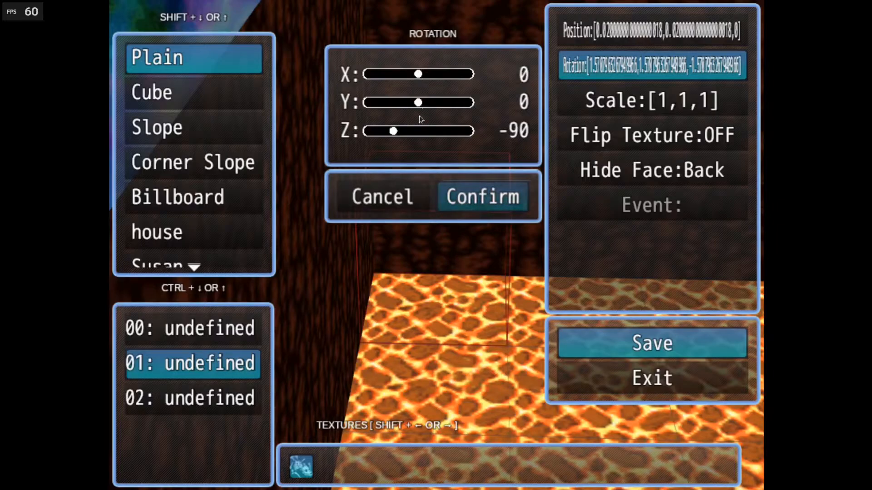
{"action": "left_click_drag", "start_coordinate": [404, 136], "coordinate": [418, 133]}
{"action": "left_click", "coordinate": [468, 197]}
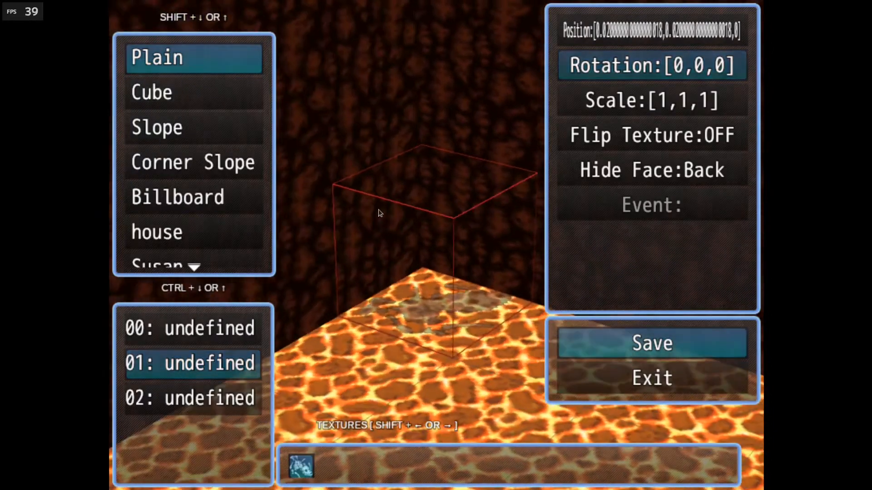
{"action": "left_click_drag", "start_coordinate": [421, 203], "coordinate": [416, 232]}
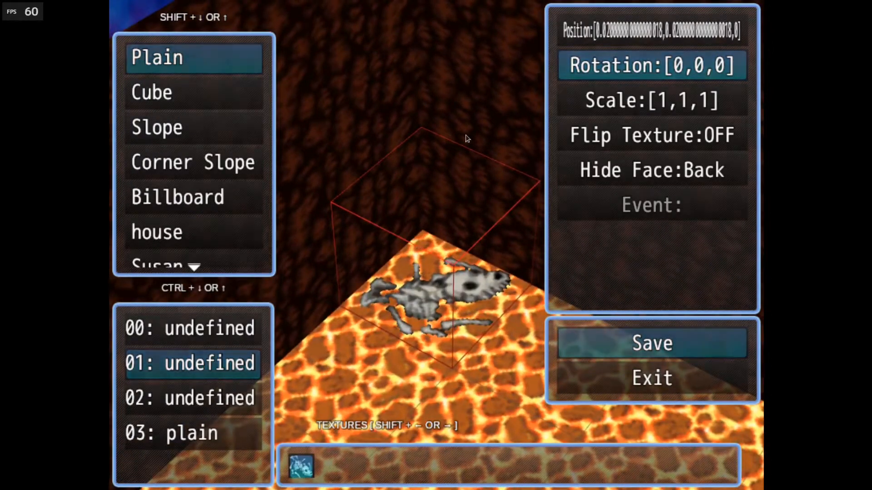
Step: Move the placement cursor past the molten pool to the far lava floor and switch the tile texture to the human skeleton in tileset B
{"action": "key", "text": "Down"}
{"action": "key", "text": "Down"}
{"action": "key", "text": "Right"}
{"action": "key", "text": "Right"}
{"action": "key", "text": "Right"}
{"action": "key", "text": "Right"}
{"action": "key", "text": "Right"}
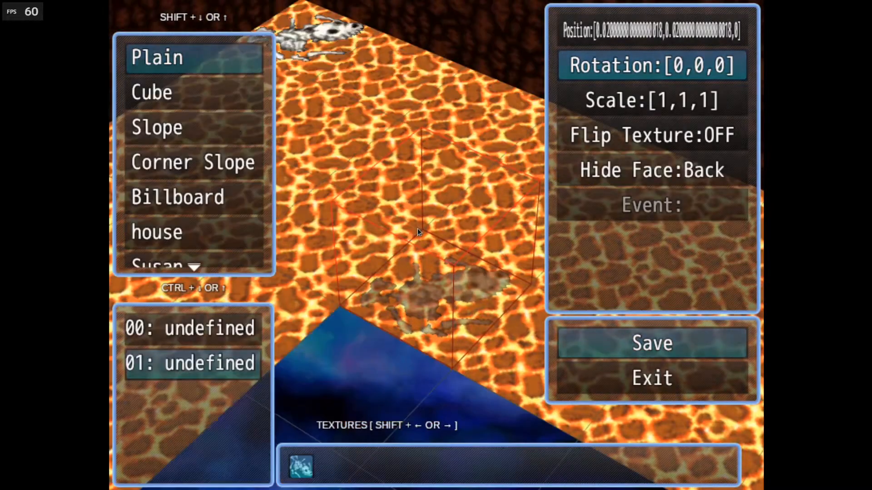
{"action": "key", "text": "Up"}
{"action": "key", "text": "Up"}
{"action": "key", "text": "Right"}
{"action": "key", "text": "Up"}
{"action": "key", "text": "Up"}
{"action": "key", "text": "Up"}
{"action": "key", "text": "Up"}
{"action": "key", "text": "Up"}
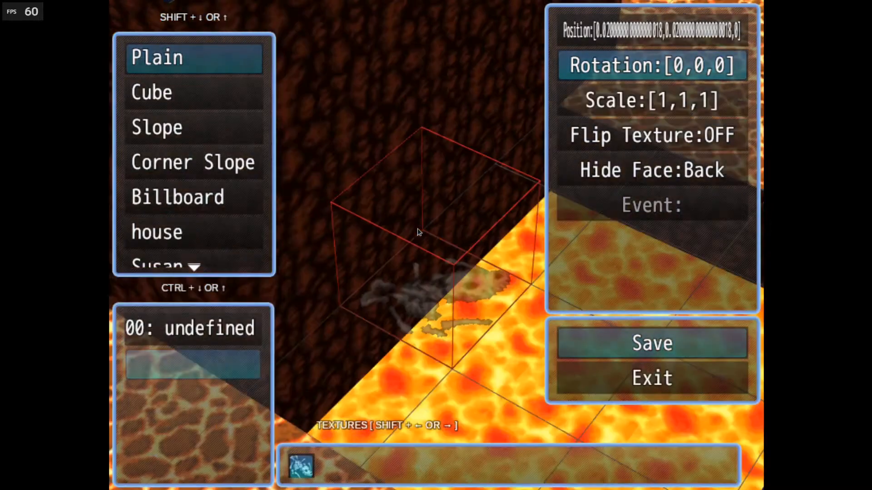
{"action": "key", "text": "Right"}
{"action": "key", "text": "Up"}
{"action": "key", "text": "Right"}
{"action": "key", "text": "Up"}
{"action": "key", "text": "Up"}
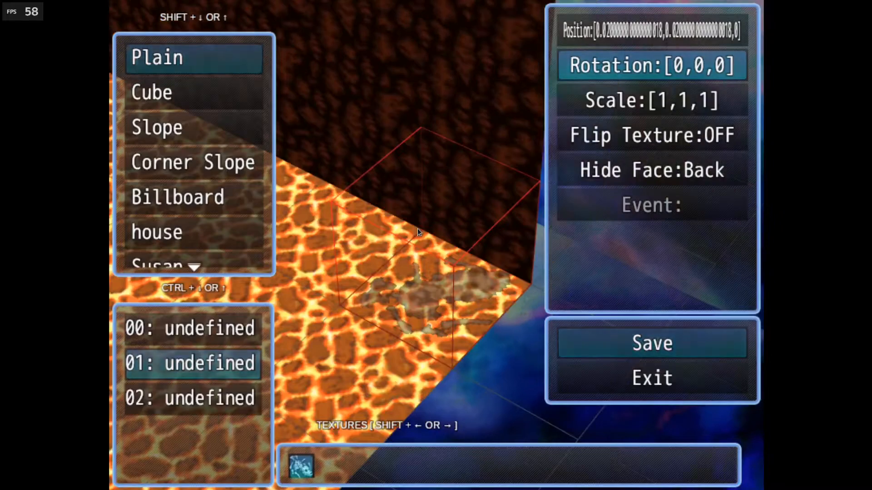
{"action": "left_click", "coordinate": [300, 457]}
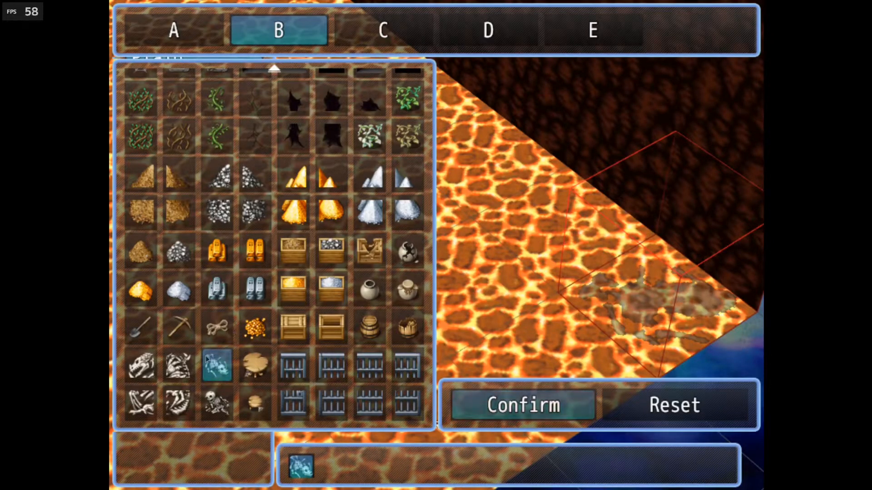
{"action": "left_click", "coordinate": [214, 400]}
{"action": "left_click", "coordinate": [586, 402]}
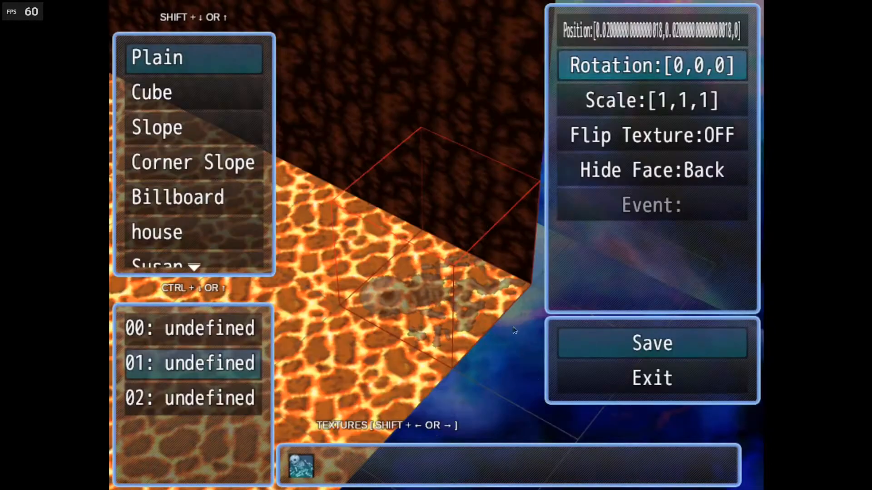
Step: Place the human skeleton tile in the far lava floor's corner where the two rock walls meet
{"action": "middle_click_drag", "start_coordinate": [488, 202], "coordinate": [480, 181]}
{"action": "key", "text": "Left"}
{"action": "key", "text": "Left"}
{"action": "key", "text": "Left"}
{"action": "key", "text": "Left"}
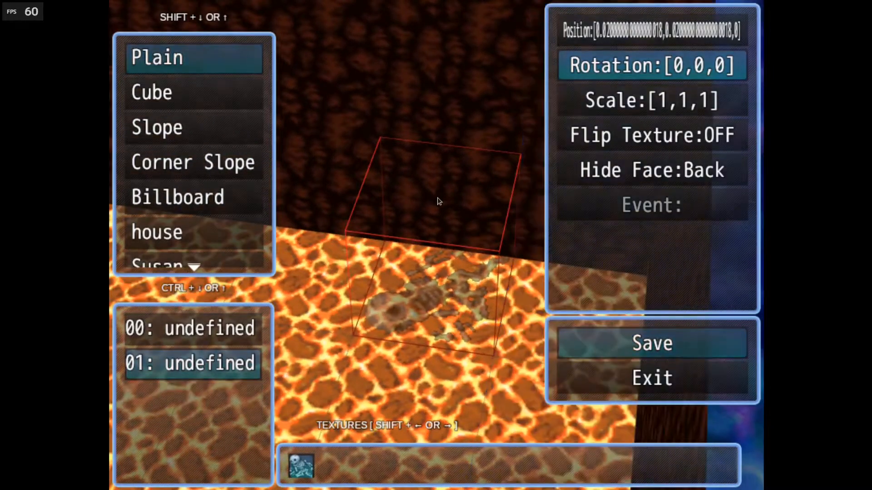
{"action": "key", "text": "Return"}
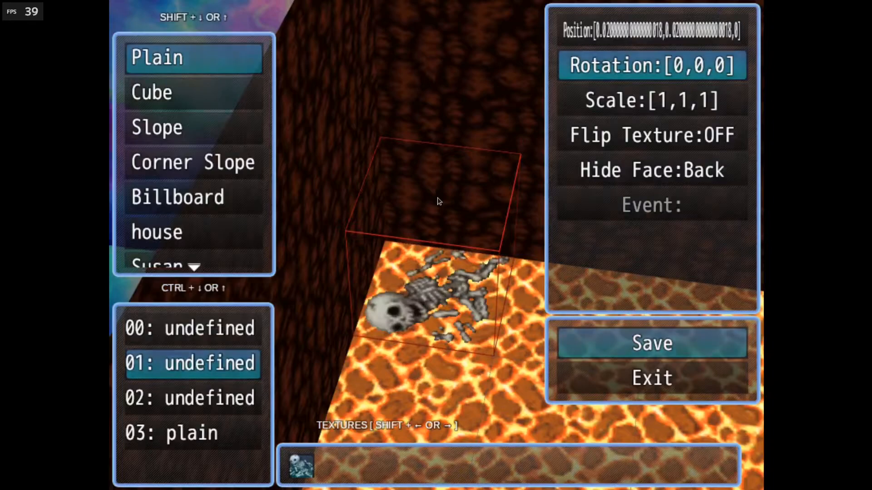
{"action": "middle_click_drag", "start_coordinate": [467, 293], "coordinate": [330, 327]}
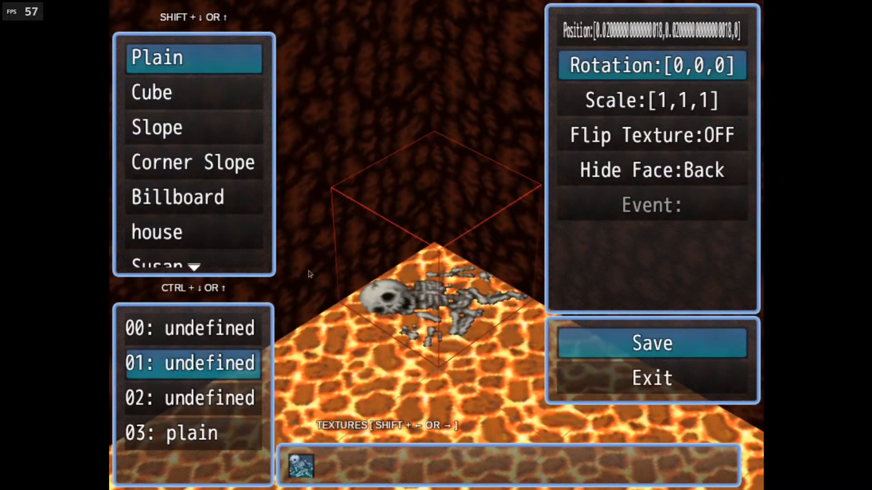
Step: Switch the plain tile's texture to the dark red scattered rocks in tileset B
{"action": "left_click", "coordinate": [291, 466]}
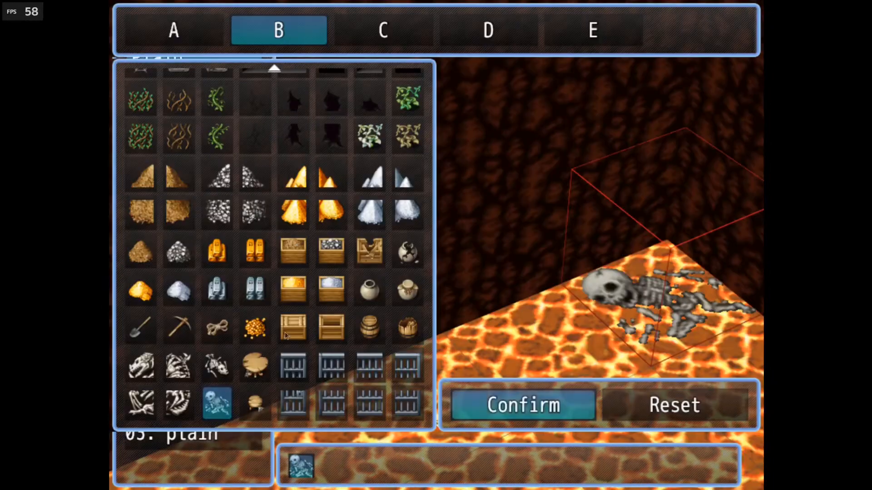
{"action": "scroll", "coordinate": [337, 229], "scroll_direction": "up", "scroll_amount": 5}
{"action": "scroll", "coordinate": [337, 229], "scroll_direction": "up", "scroll_amount": 3}
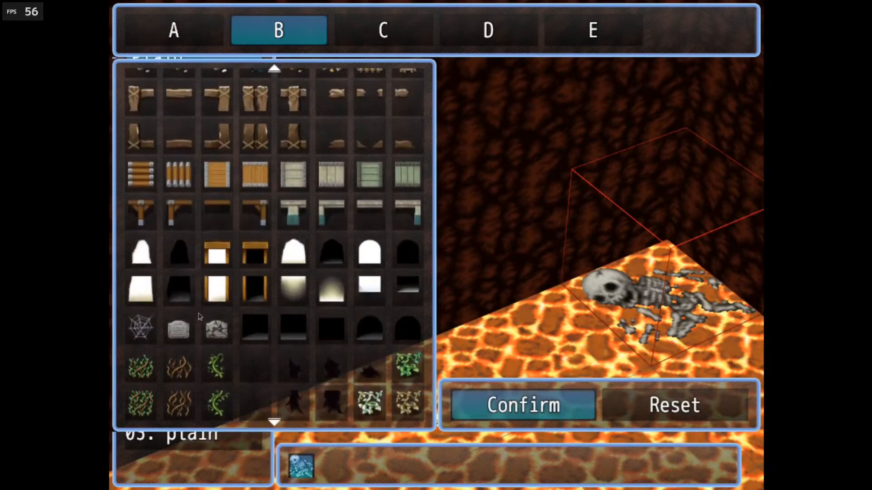
{"action": "scroll", "coordinate": [293, 267], "scroll_direction": "down", "scroll_amount": 7}
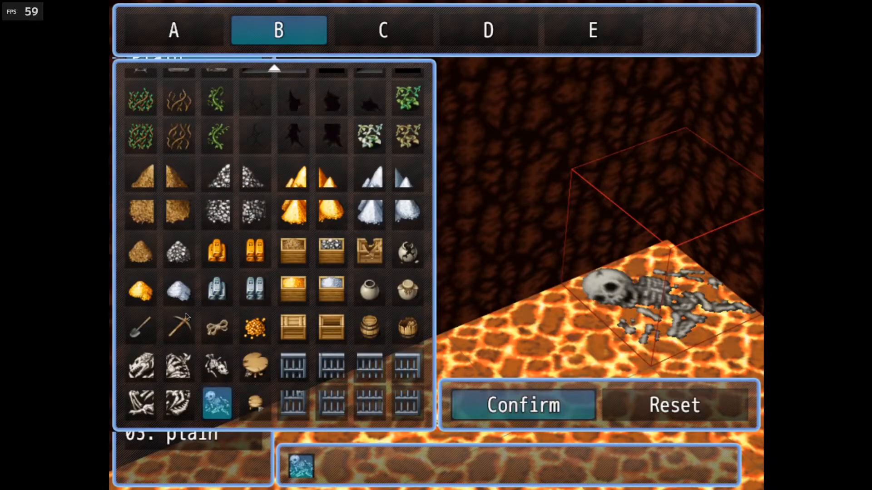
{"action": "scroll", "coordinate": [280, 287], "scroll_direction": "up", "scroll_amount": 9}
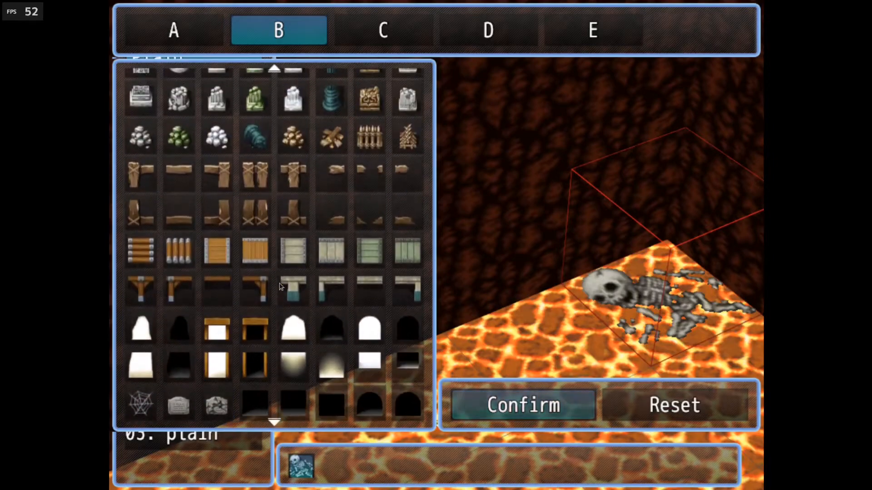
{"action": "left_click", "coordinate": [144, 409]}
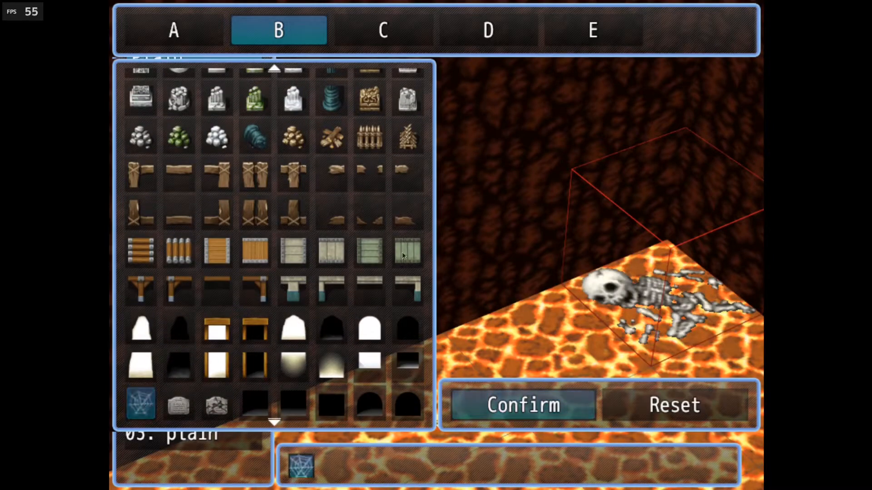
{"action": "scroll", "coordinate": [289, 290], "scroll_direction": "up", "scroll_amount": 3}
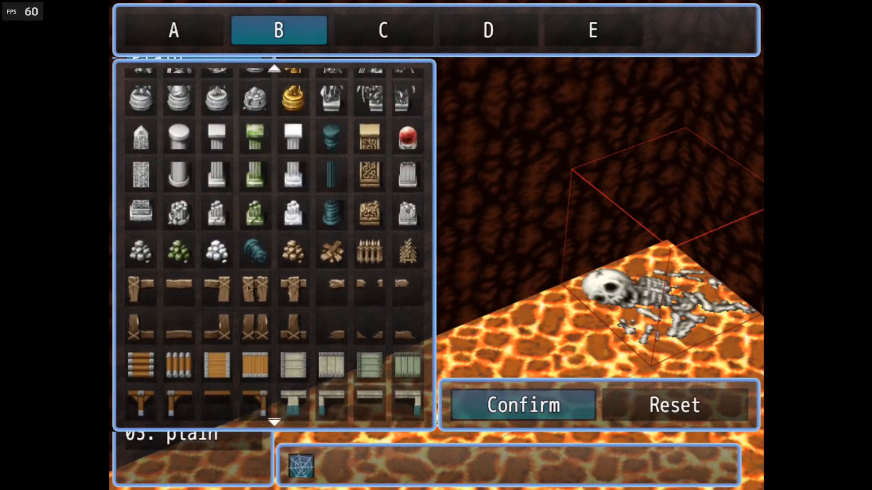
{"action": "scroll", "coordinate": [204, 328], "scroll_direction": "up", "scroll_amount": 2}
{"action": "scroll", "coordinate": [293, 245], "scroll_direction": "up", "scroll_amount": 8}
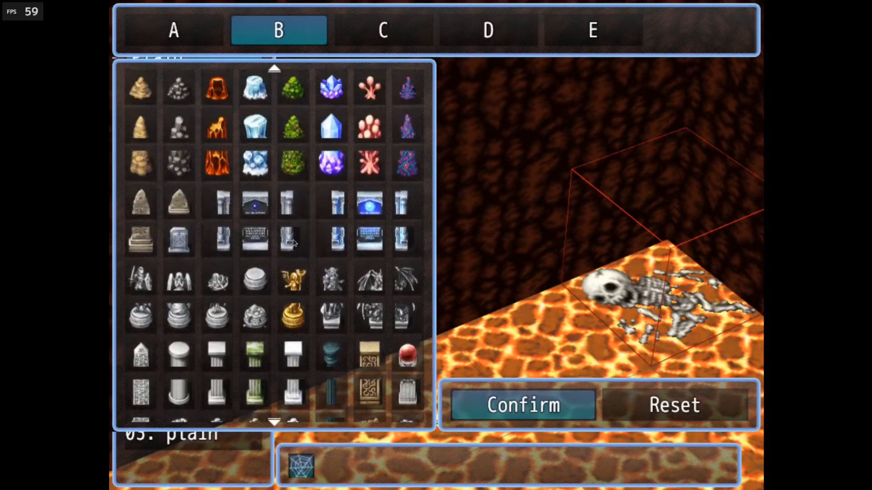
{"action": "scroll", "coordinate": [282, 252], "scroll_direction": "up", "scroll_amount": 1}
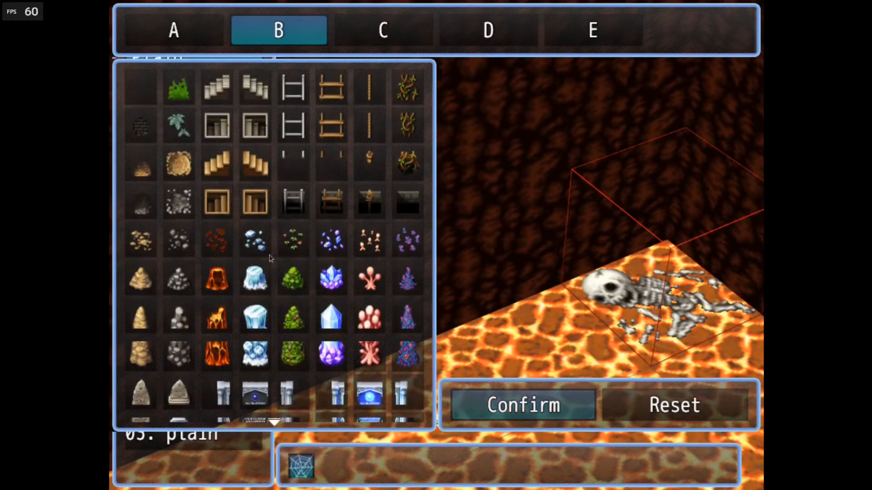
{"action": "left_click", "coordinate": [220, 246]}
{"action": "left_click", "coordinate": [495, 408]}
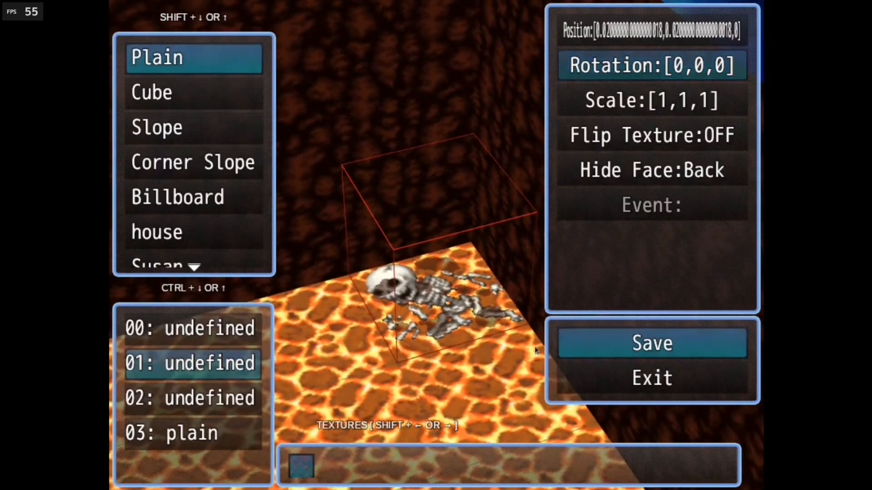
Step: Place a scattered-rocks tile on the lava floor beside the rock wall, a few cells from the human skeleton
{"action": "key", "text": "Down"}
{"action": "key", "text": "Down"}
{"action": "key", "text": "Down"}
{"action": "key", "text": "Left"}
{"action": "key", "text": "Return"}
{"action": "key", "text": "Right"}
{"action": "key", "text": "Right"}
{"action": "key", "text": "Down"}
{"action": "key", "text": "Down"}
{"action": "key", "text": "Left"}
{"action": "key", "text": "Down"}
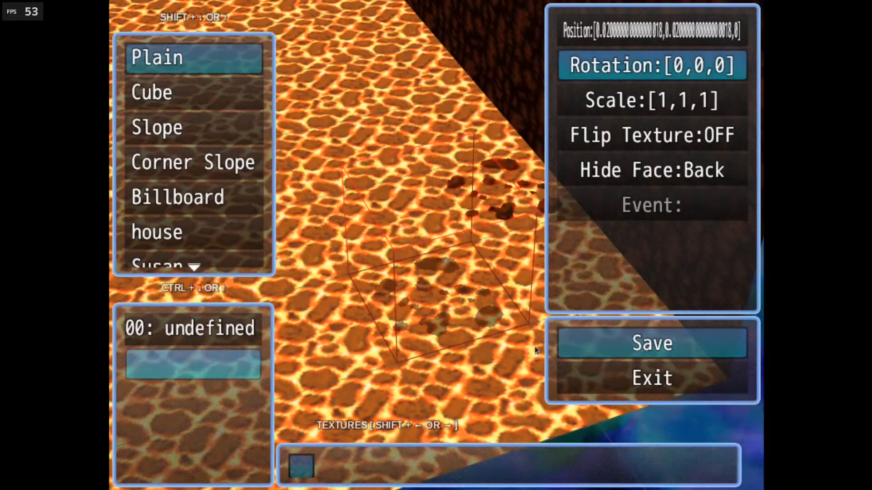
Step: Place a scattered-rocks tile in the molten pool's corner, where the rock wall meets the edge of the lava floor
{"action": "key", "text": "Left"}
{"action": "key", "text": "Left"}
{"action": "key", "text": "Up"}
{"action": "key", "text": "Left"}
{"action": "key", "text": "Right"}
{"action": "key", "text": "Left"}
{"action": "key", "text": "Left"}
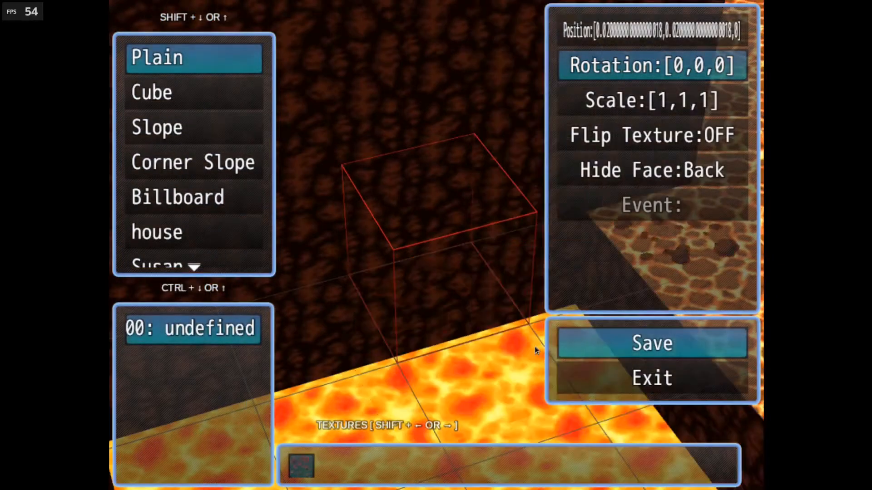
{"action": "key", "text": "Down"}
{"action": "key", "text": "Down"}
{"action": "key", "text": "Left"}
{"action": "key", "text": "Left"}
{"action": "key", "text": "Up"}
{"action": "key", "text": "Return"}
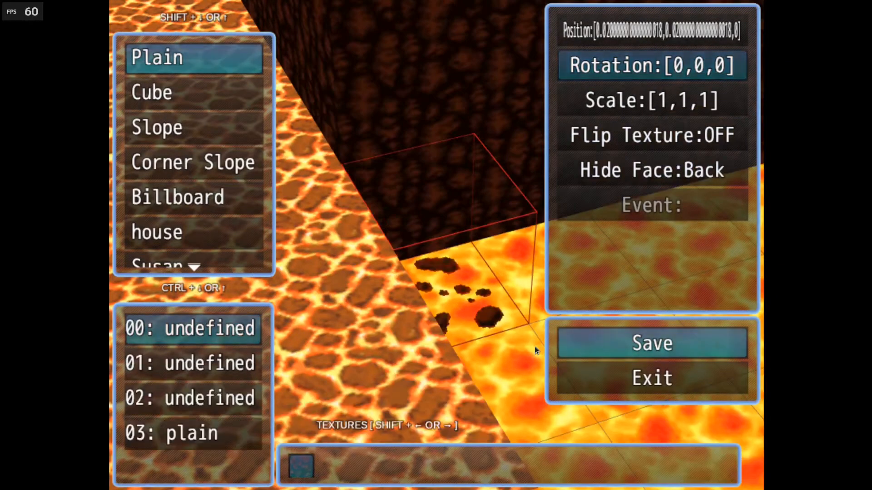
Step: Place a scattered-rocks tile at the open edge of the lava floor on the animal skeleton's side of the map
{"action": "key", "text": "Right"}
{"action": "key", "text": "Left"}
{"action": "key", "text": "Left"}
{"action": "key", "text": "Down"}
{"action": "key", "text": "Down"}
{"action": "key", "text": "Left"}
{"action": "key", "text": "Left"}
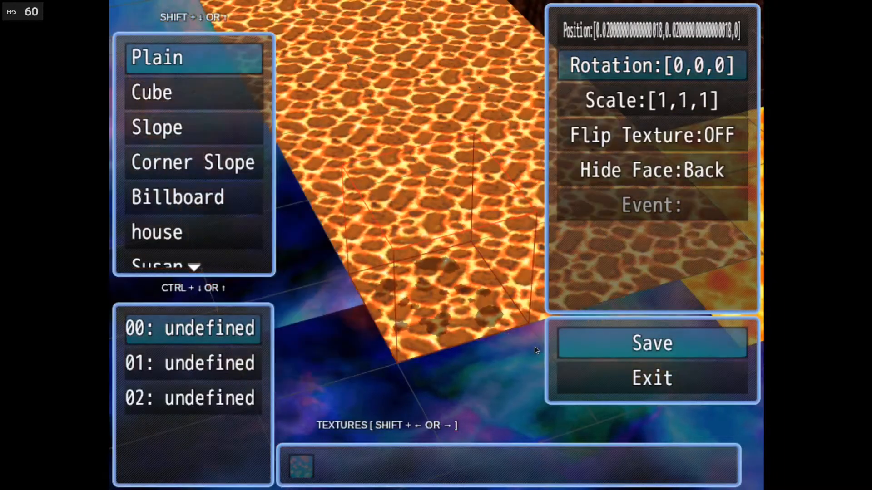
{"action": "key", "text": "Up"}
{"action": "key", "text": "Up"}
{"action": "key", "text": "Up"}
{"action": "key", "text": "Right"}
{"action": "key", "text": "Right"}
{"action": "key", "text": "Left"}
{"action": "key", "text": "Up"}
{"action": "key", "text": "Up"}
{"action": "key", "text": "Up"}
{"action": "key", "text": "Up"}
{"action": "key", "text": "Up"}
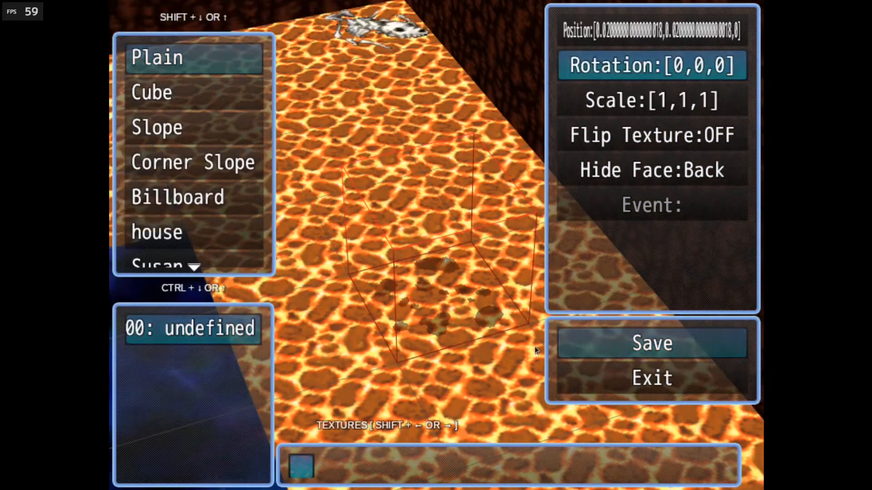
{"action": "key", "text": "Left"}
{"action": "key", "text": "Left"}
{"action": "key", "text": "Return"}
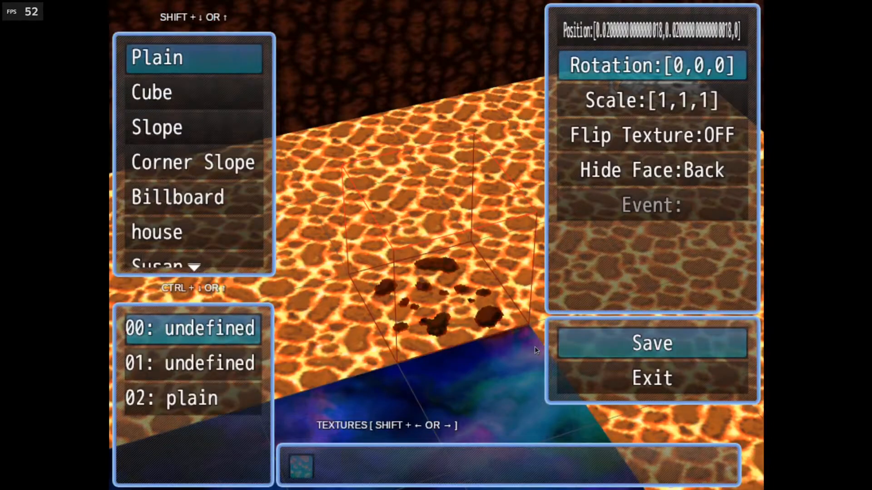
{"action": "left_click", "coordinate": [306, 471]}
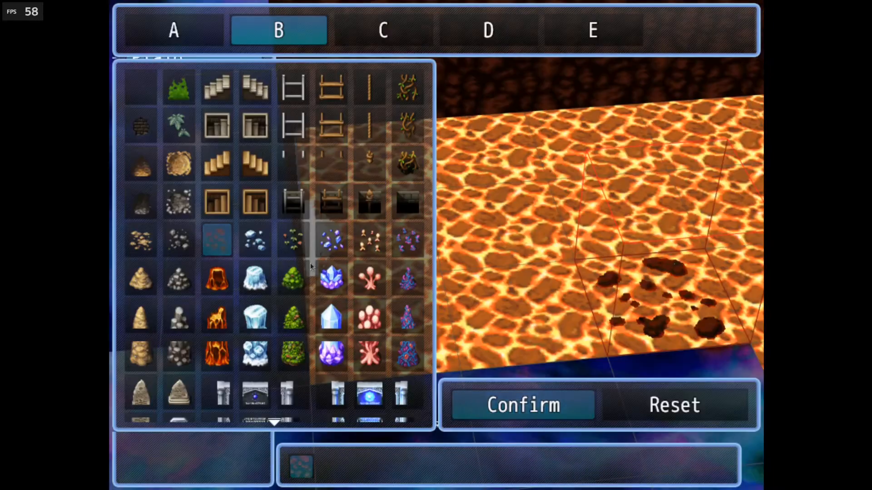
{"action": "scroll", "coordinate": [288, 258], "scroll_direction": "down", "scroll_amount": 5}
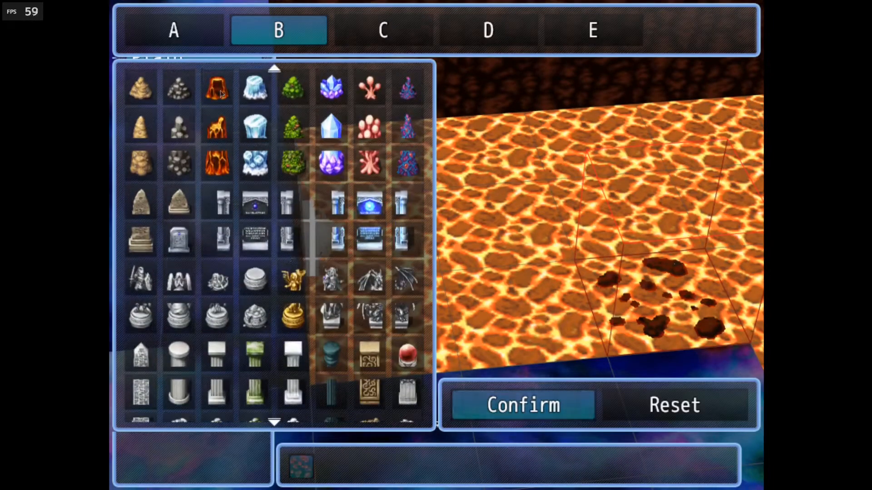
{"action": "left_click", "coordinate": [206, 35]}
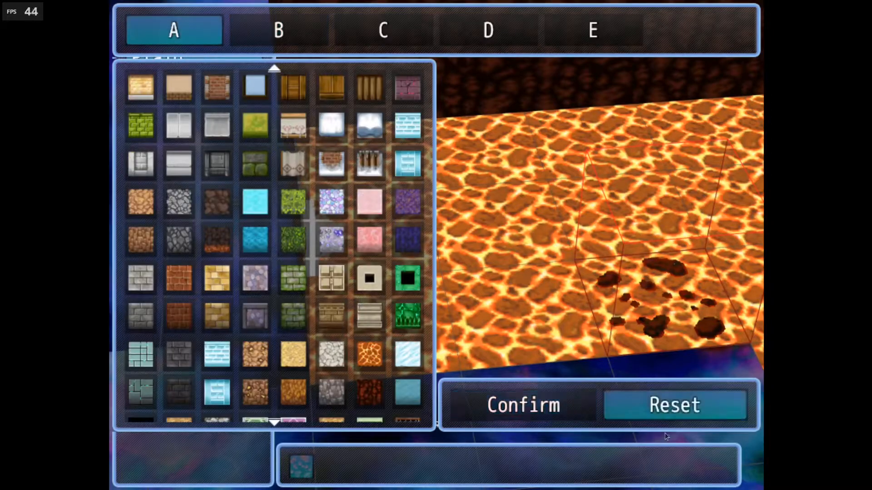
{"action": "left_click", "coordinate": [563, 414]}
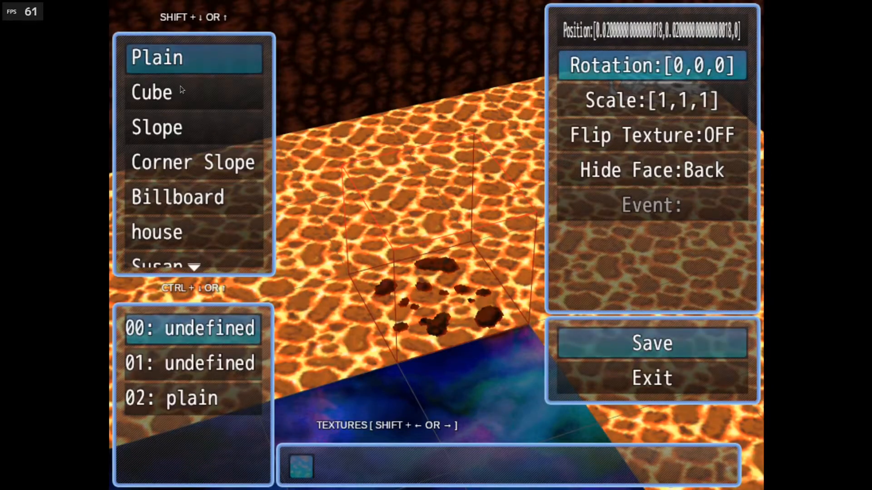
Step: Switch to the Slope shape on the lava floor in front of the rock wall and rotate it 90 degrees about its vertical axis
{"action": "key", "text": "Up"}
{"action": "key", "text": "Right"}
{"action": "key", "text": "Right"}
{"action": "key", "text": "Right"}
{"action": "key", "text": "Right"}
{"action": "key", "text": "Right"}
{"action": "key", "text": "Right"}
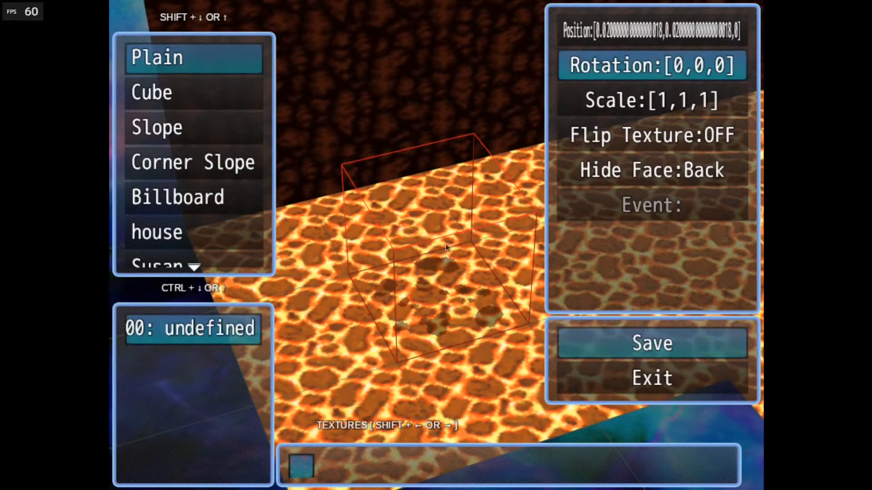
{"action": "key", "text": "Up"}
{"action": "middle_click_drag", "start_coordinate": [416, 240], "coordinate": [336, 236]}
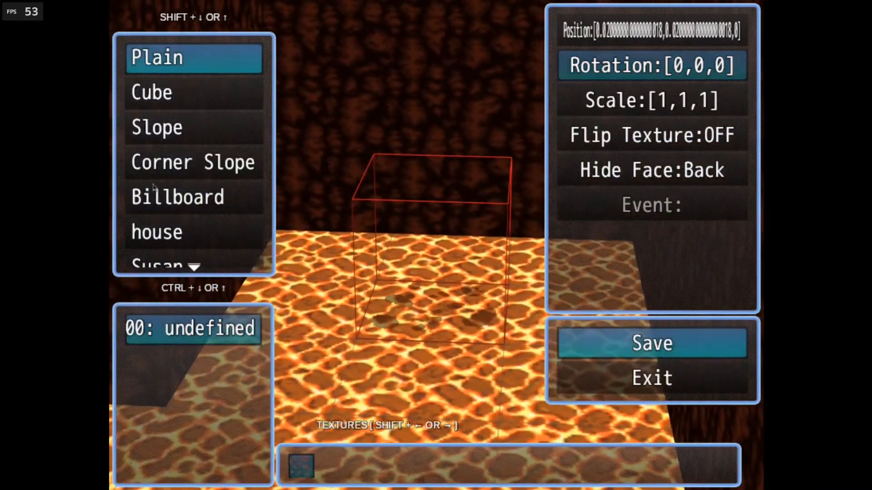
{"action": "left_click", "coordinate": [149, 139]}
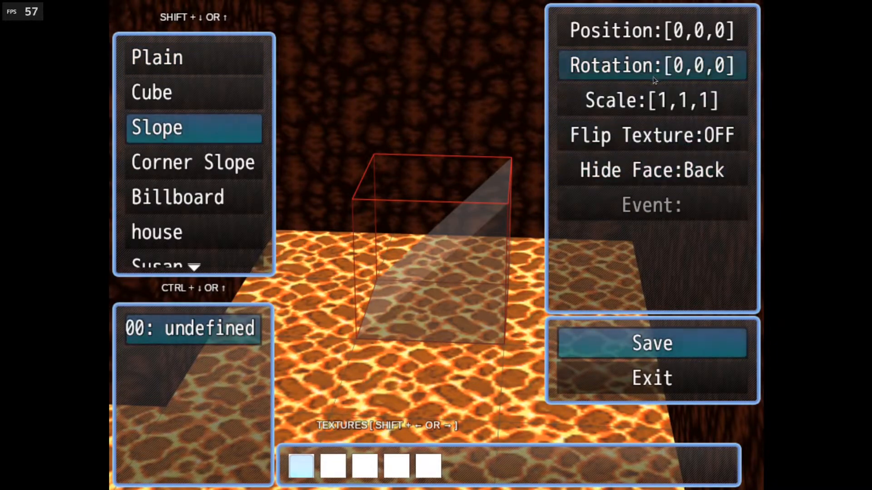
{"action": "left_click", "coordinate": [618, 83]}
{"action": "left_click_drag", "start_coordinate": [418, 104], "coordinate": [436, 114]}
{"action": "left_click_drag", "start_coordinate": [439, 114], "coordinate": [442, 113]}
{"action": "left_click", "coordinate": [465, 198]}
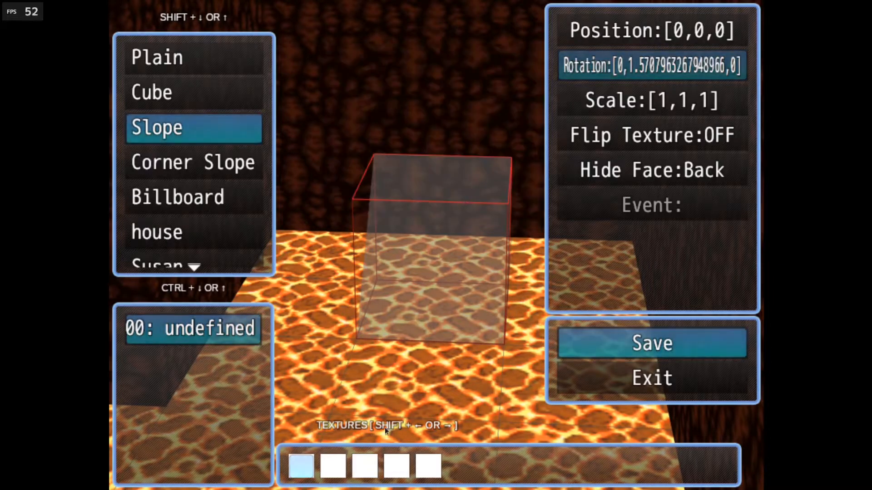
Step: Texture the slope's first face with the lava-rock stairs tile from tileset A
{"action": "left_click", "coordinate": [309, 464]}
{"action": "left_click", "coordinate": [189, 30]}
{"action": "scroll", "coordinate": [198, 238], "scroll_direction": "down", "scroll_amount": 10}
{"action": "scroll", "coordinate": [198, 238], "scroll_direction": "up", "scroll_amount": 2}
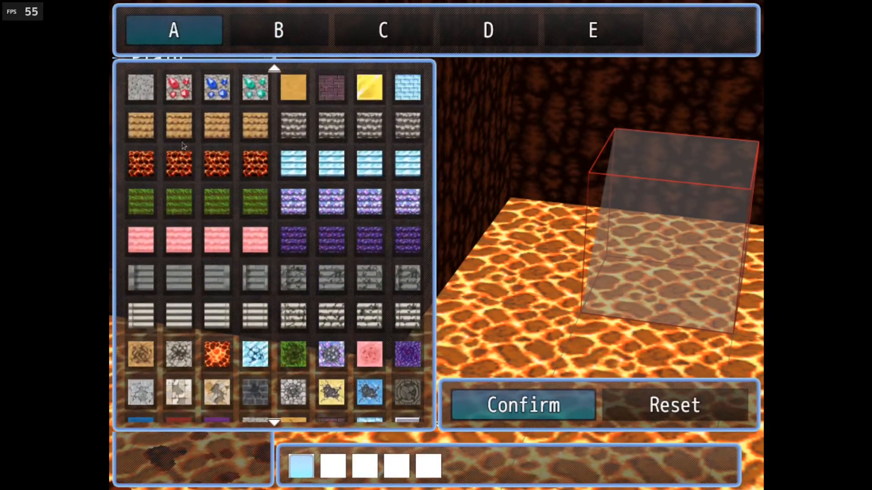
{"action": "left_click", "coordinate": [179, 164]}
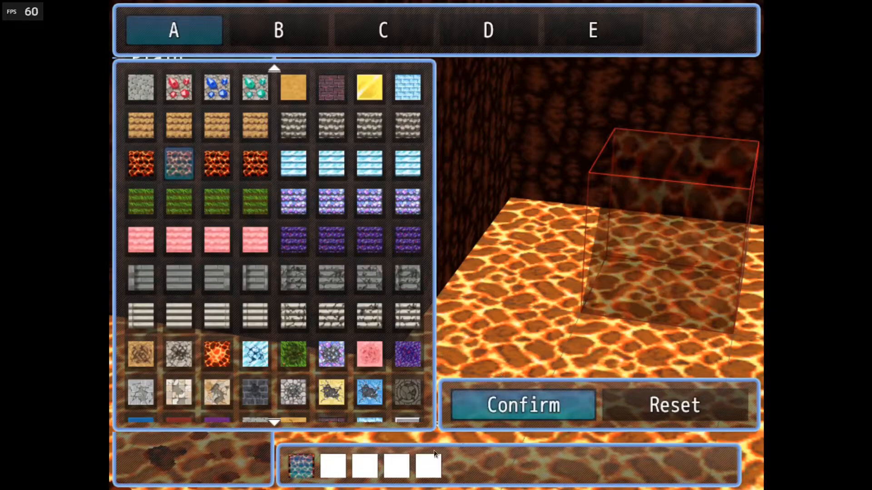
Step: Set the slope's four remaining faces to the empty tile in tileset B and confirm the textures
{"action": "scroll", "coordinate": [219, 290], "scroll_direction": "up", "scroll_amount": 15}
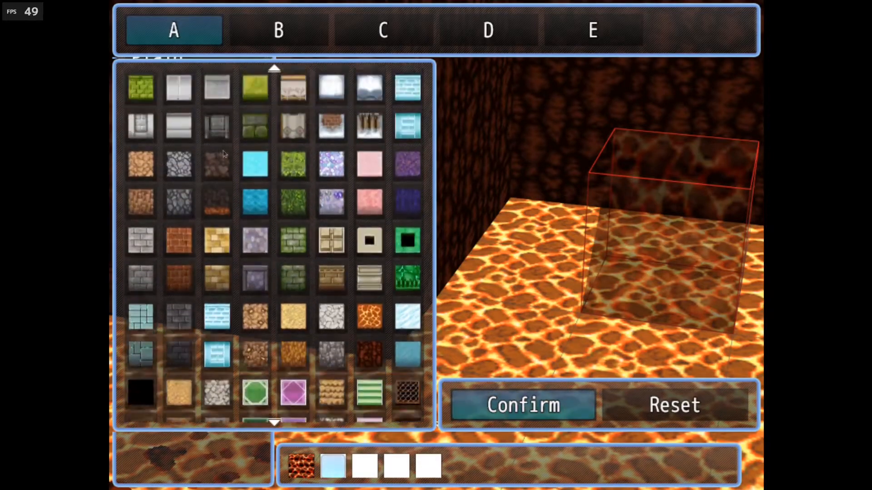
{"action": "left_click", "coordinate": [258, 45]}
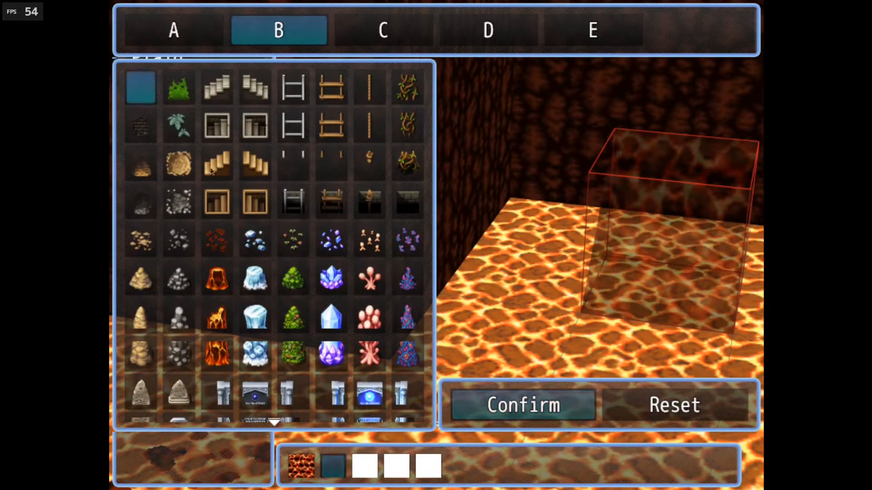
{"action": "left_click", "coordinate": [359, 476]}
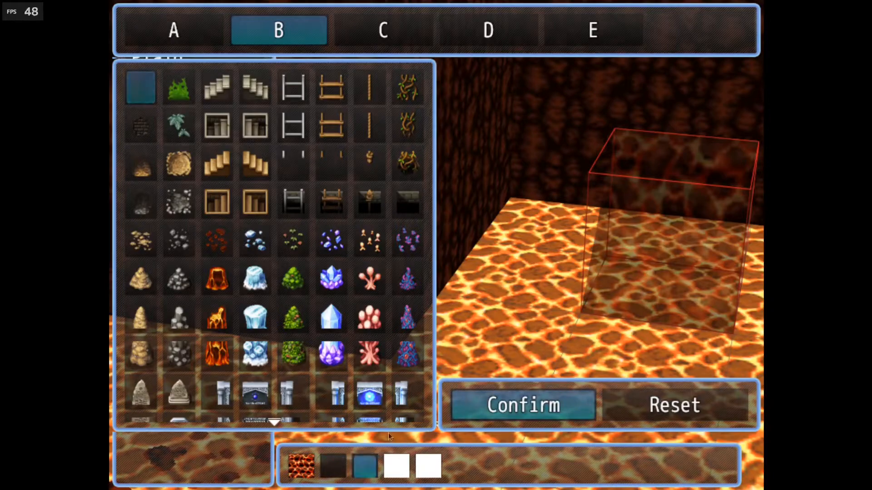
{"action": "left_click", "coordinate": [397, 466]}
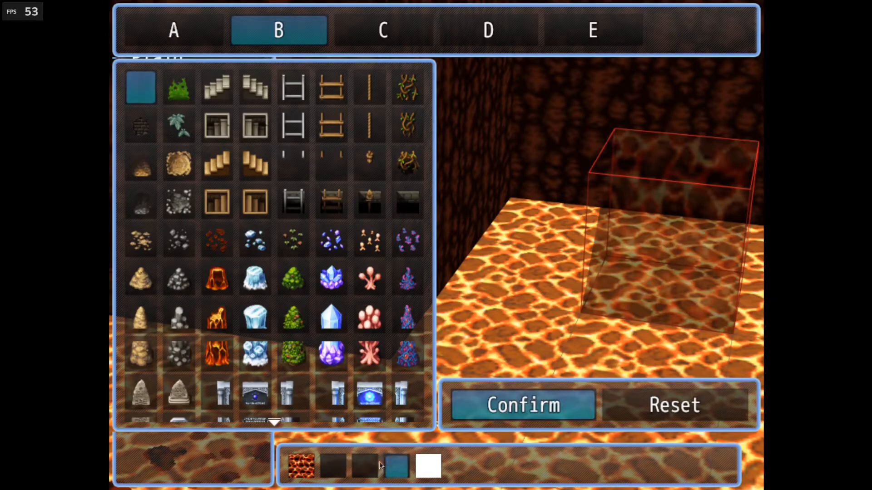
{"action": "left_click", "coordinate": [425, 460]}
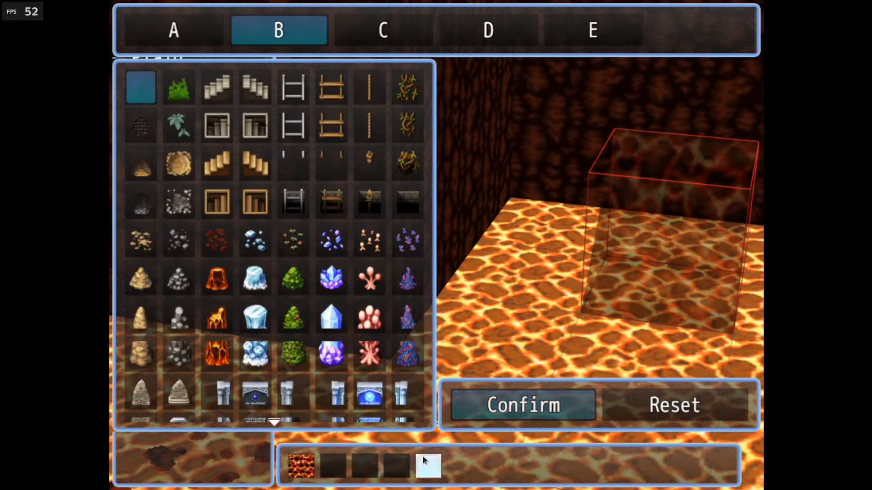
{"action": "left_click", "coordinate": [492, 413]}
Step: Lay a first row of lava-rock slopes across the lava floor between the rock walls
{"action": "key", "text": "Right"}
{"action": "key", "text": "Right"}
{"action": "left_click", "coordinate": [424, 276]}
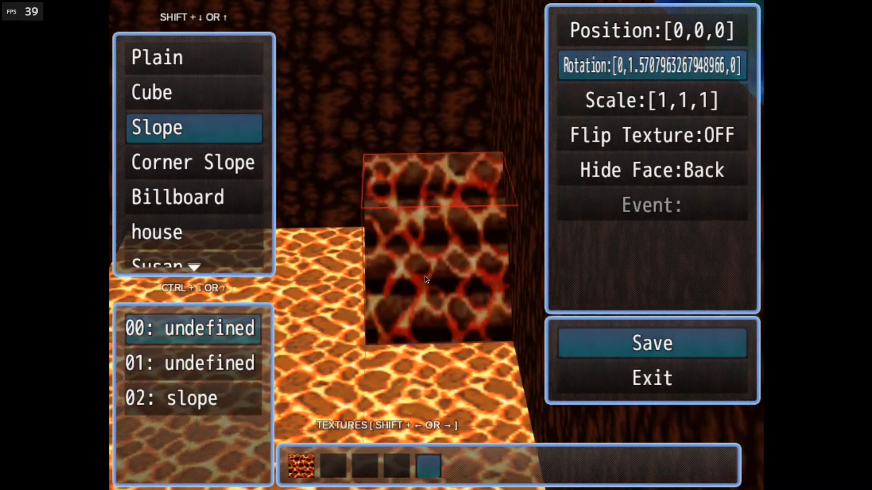
{"action": "key", "text": "Left"}
Step: Lay a second row of lava-rock slopes behind the first, one level higher, to continue the staircase up to the rock wall
{"action": "key", "text": "Page_Down"}
{"action": "key", "text": "Up"}
{"action": "key", "text": "Right"}
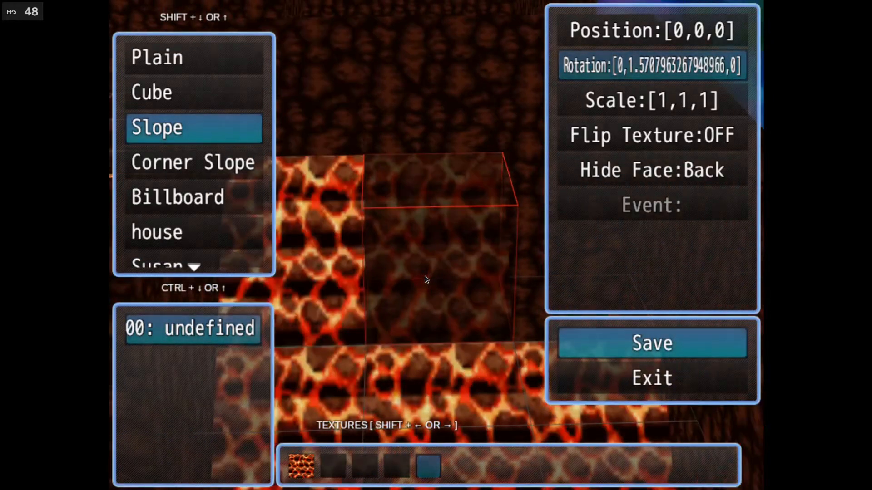
{"action": "key", "text": "Right"}
{"action": "left_click", "coordinate": [424, 276]}
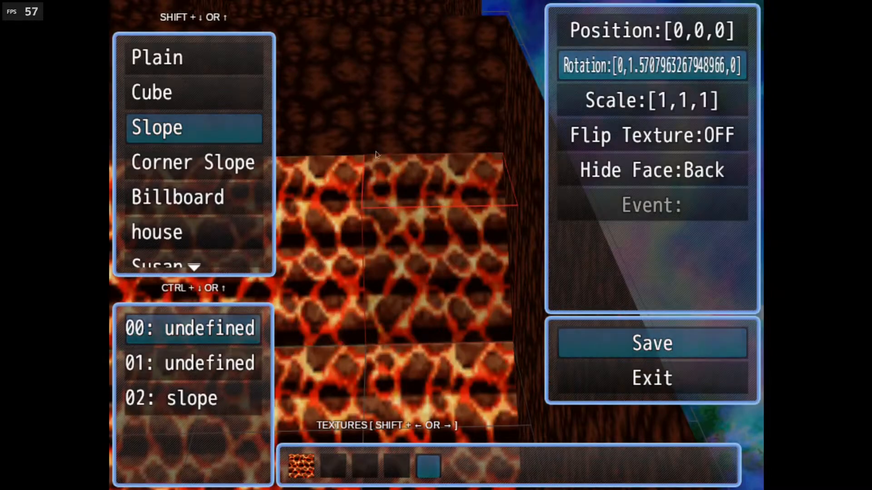
{"action": "middle_click_drag", "start_coordinate": [370, 156], "coordinate": [557, 159]}
{"action": "middle_click_drag", "start_coordinate": [372, 190], "coordinate": [267, 194]}
{"action": "middle_click_drag", "start_coordinate": [377, 254], "coordinate": [372, 228]}
{"action": "middle_click_drag", "start_coordinate": [427, 260], "coordinate": [363, 236]}
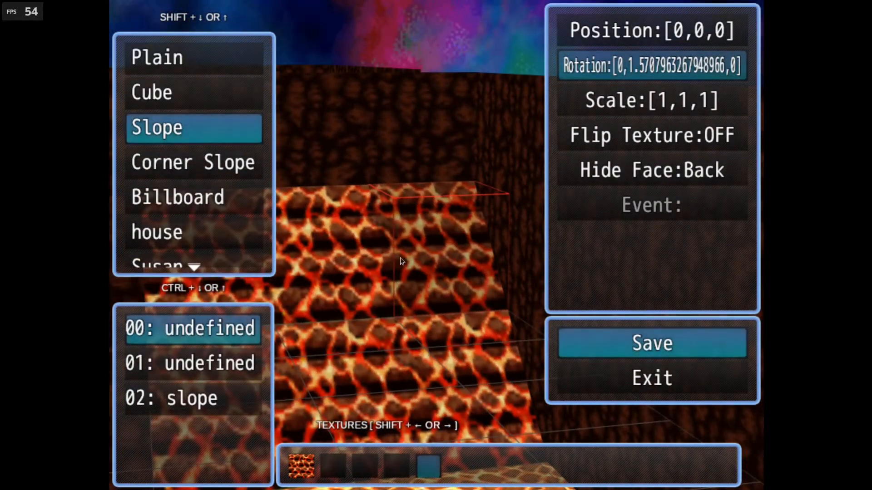
{"action": "scroll", "coordinate": [401, 259], "scroll_direction": "down", "scroll_amount": 4}
{"action": "middle_click_drag", "start_coordinate": [401, 260], "coordinate": [387, 263]}
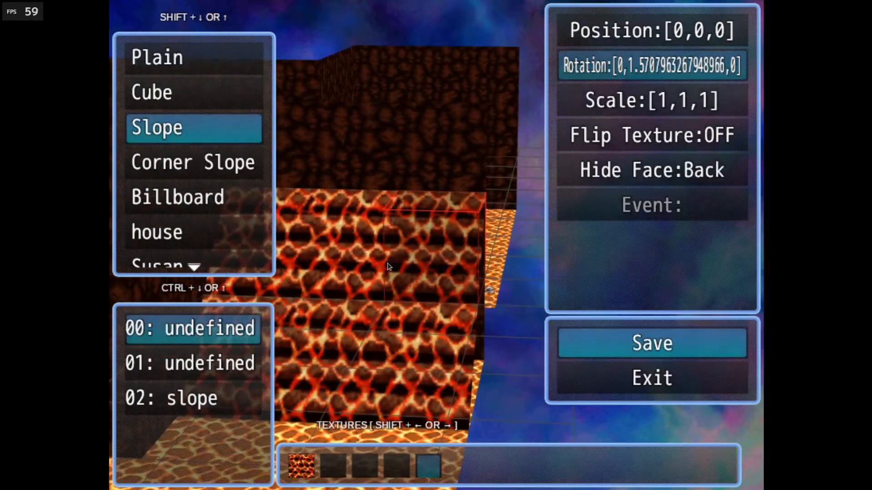
Step: Switch to the Cube shape in the cell above the molten pool, beside the edge of the lava floor
{"action": "key", "text": "Down"}
{"action": "key", "text": "Down"}
{"action": "key", "text": "Left"}
{"action": "key", "text": "Left"}
{"action": "key", "text": "Left"}
{"action": "key", "text": "Left"}
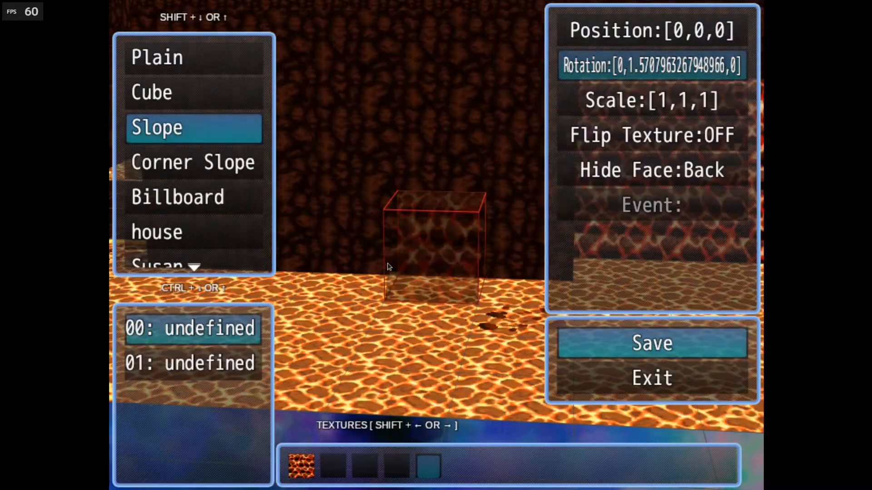
{"action": "key", "text": "Left"}
{"action": "key", "text": "Up"}
{"action": "key", "text": "Up"}
{"action": "key", "text": "Page_Down"}
{"action": "middle_click_drag", "start_coordinate": [404, 263], "coordinate": [323, 162]}
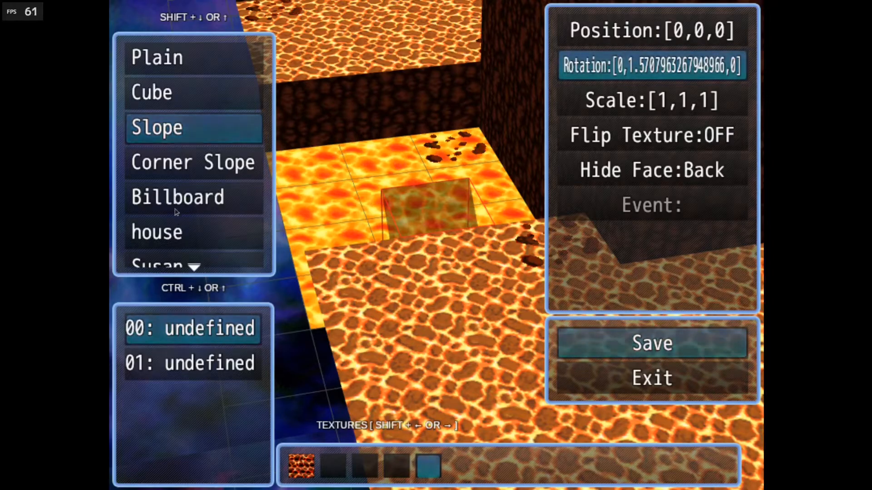
{"action": "key", "text": "shift+Up"}
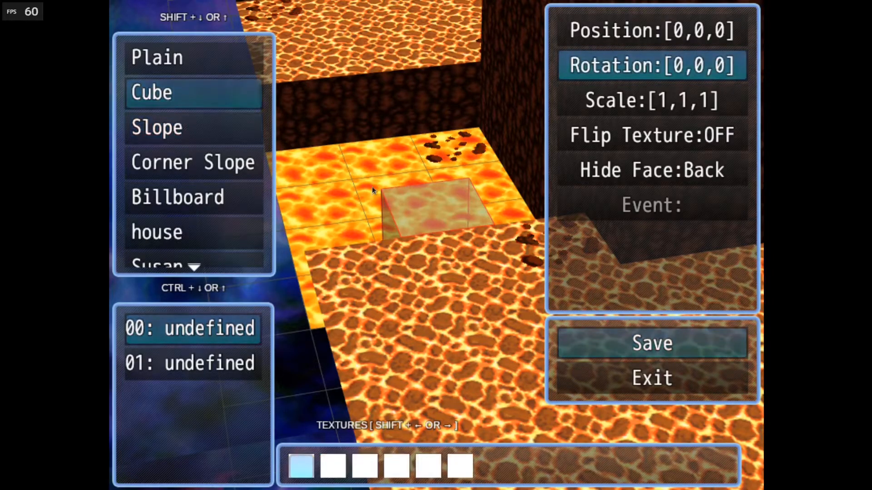
{"action": "middle_click_drag", "start_coordinate": [372, 188], "coordinate": [455, 242]}
{"action": "middle_click_drag", "start_coordinate": [296, 264], "coordinate": [281, 430]}
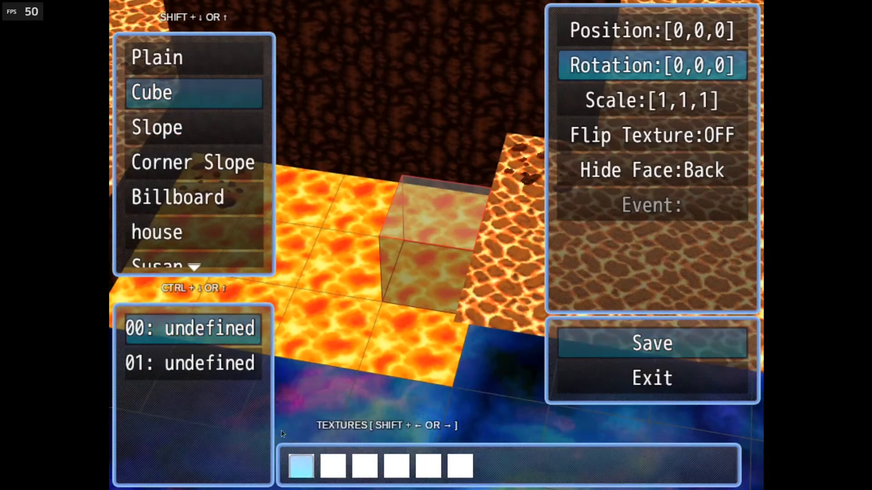
Step: Texture the cube's first face with the grey-green vertical planks from tileset B and its second and third faces with the empty tile
{"action": "left_click", "coordinate": [300, 463]}
{"action": "scroll", "coordinate": [333, 204], "scroll_direction": "down", "scroll_amount": 10}
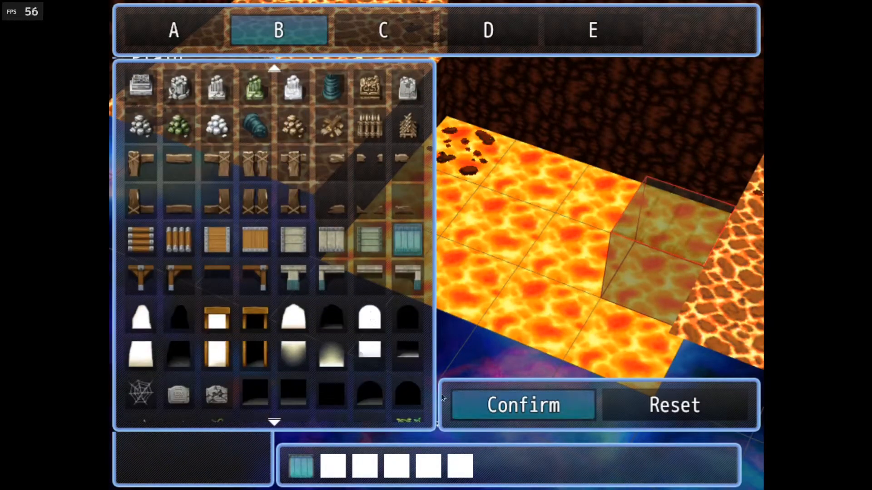
{"action": "left_click", "coordinate": [339, 462]}
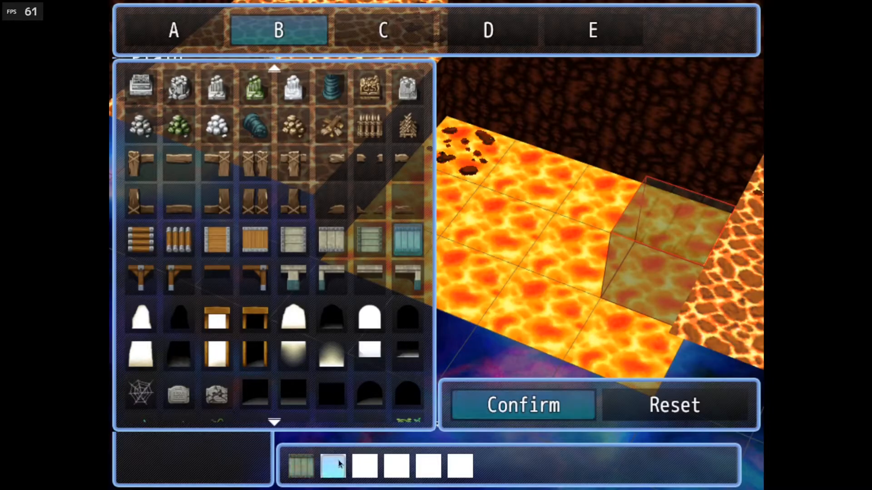
{"action": "scroll", "coordinate": [187, 195], "scroll_direction": "up", "scroll_amount": 4}
{"action": "scroll", "coordinate": [190, 173], "scroll_direction": "up", "scroll_amount": 9}
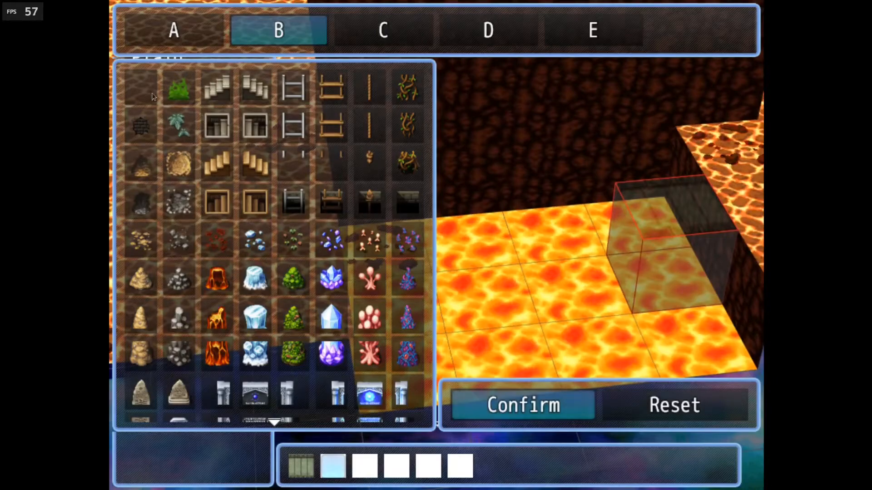
{"action": "left_click", "coordinate": [153, 96]}
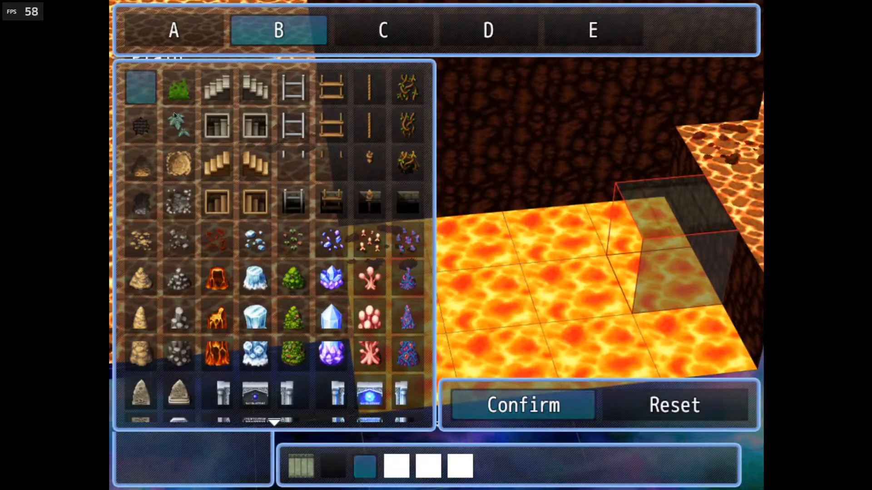
{"action": "left_click", "coordinate": [400, 465]}
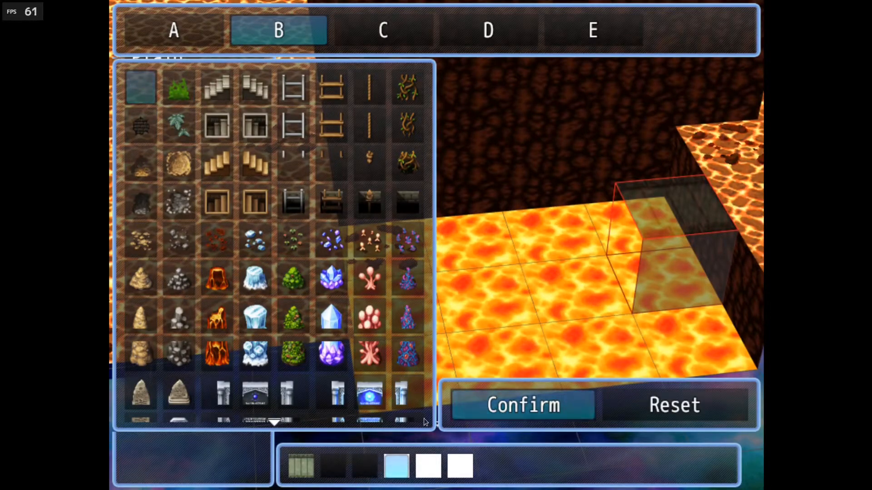
Step: Texture the cube's fourth and fifth faces with the stone bridge edge, set the last face to the empty tile, and confirm
{"action": "scroll", "coordinate": [230, 202], "scroll_direction": "down", "scroll_amount": 4}
{"action": "scroll", "coordinate": [230, 202], "scroll_direction": "down", "scroll_amount": 12}
{"action": "left_click", "coordinate": [373, 205]}
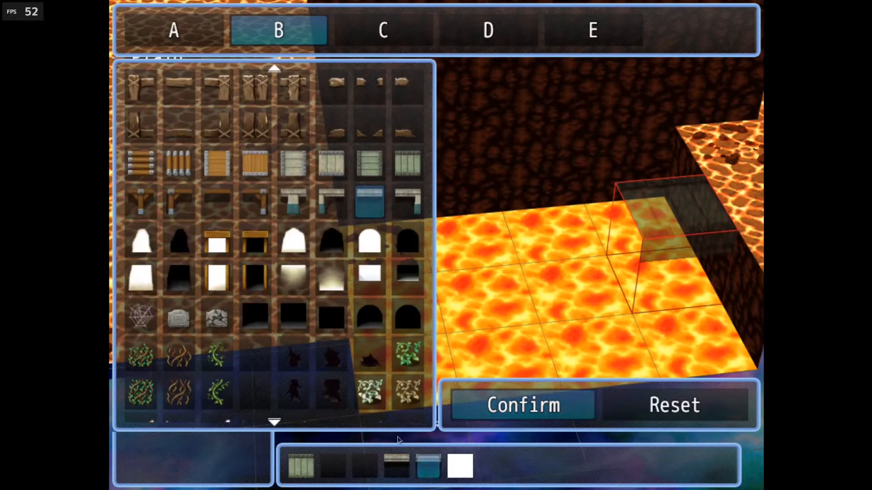
{"action": "left_click", "coordinate": [459, 465]}
{"action": "scroll", "coordinate": [283, 285], "scroll_direction": "up", "scroll_amount": 7}
{"action": "scroll", "coordinate": [284, 284], "scroll_direction": "up", "scroll_amount": 8}
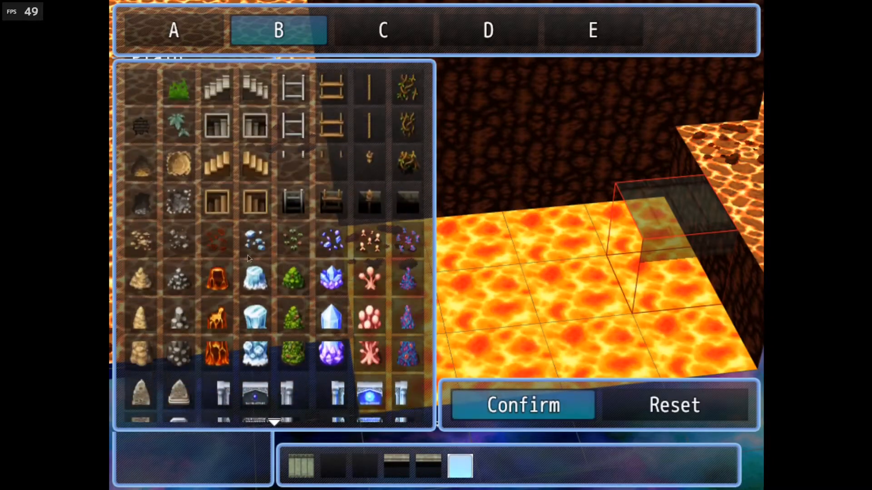
{"action": "left_click", "coordinate": [473, 407]}
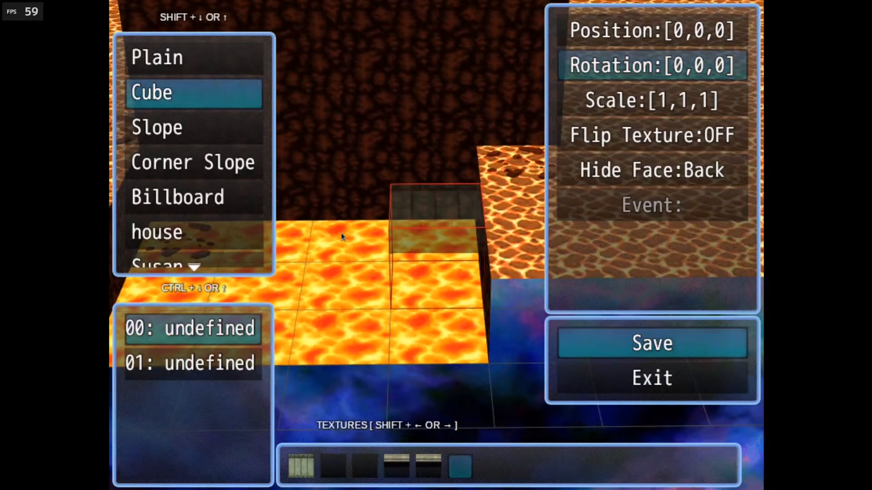
Step: Place a row of the plank cubes over the molten pool as a bridge joining the two lava floors
{"action": "key", "text": "Left"}
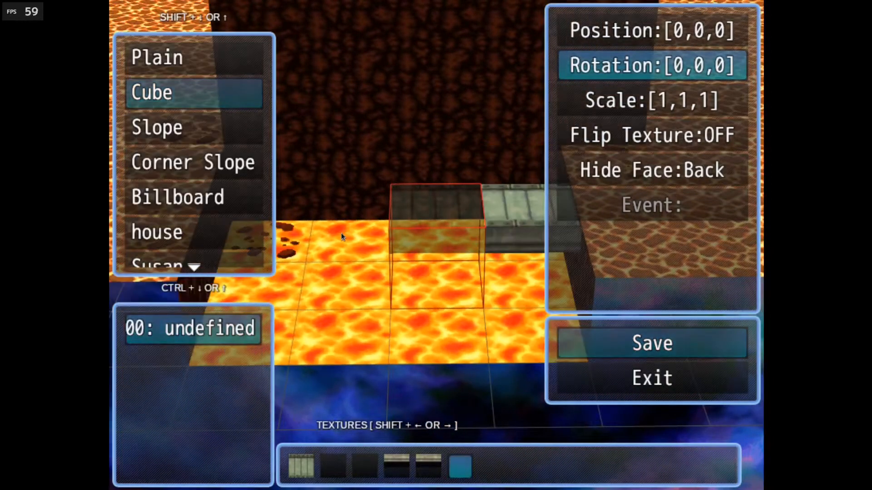
{"action": "key", "text": "Left"}
{"action": "key", "text": "Left"}
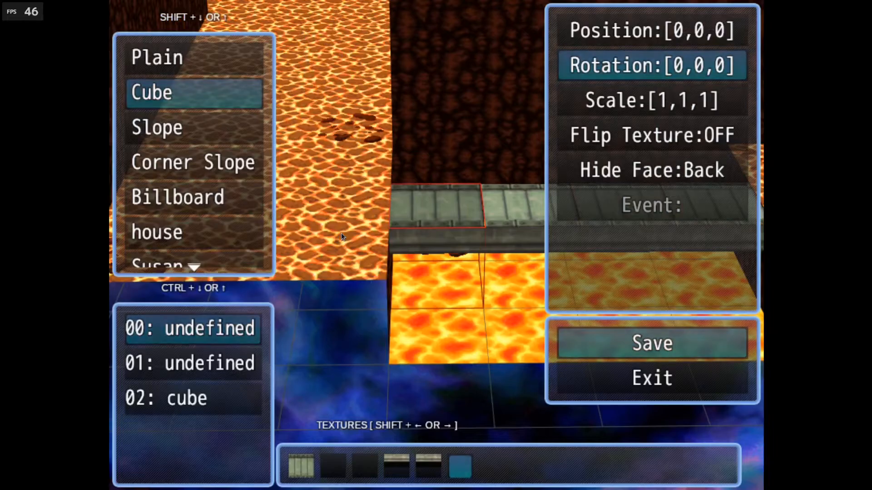
{"action": "middle_click_drag", "start_coordinate": [358, 206], "coordinate": [347, 192]}
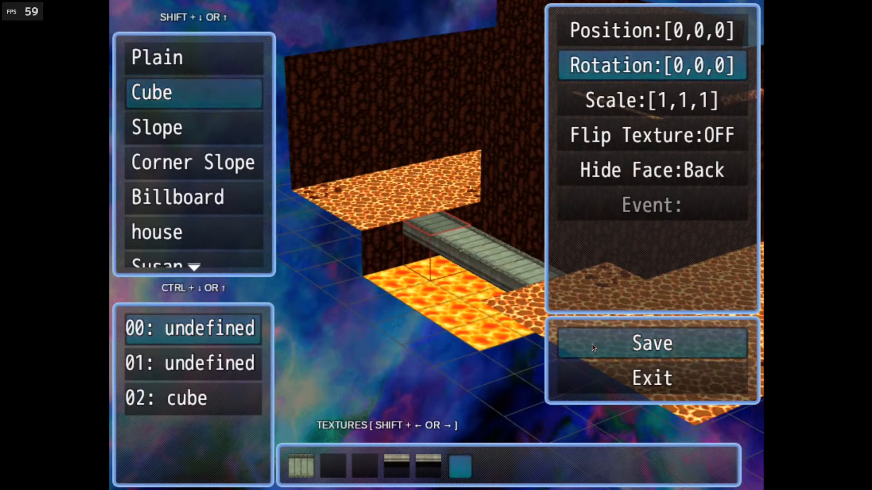
Step: Leave full screen and close the playtest with the in-game 3D map editor to return to the project editor
{"action": "key", "text": "Down"}
{"action": "key", "text": "Down"}
{"action": "key", "text": "Down"}
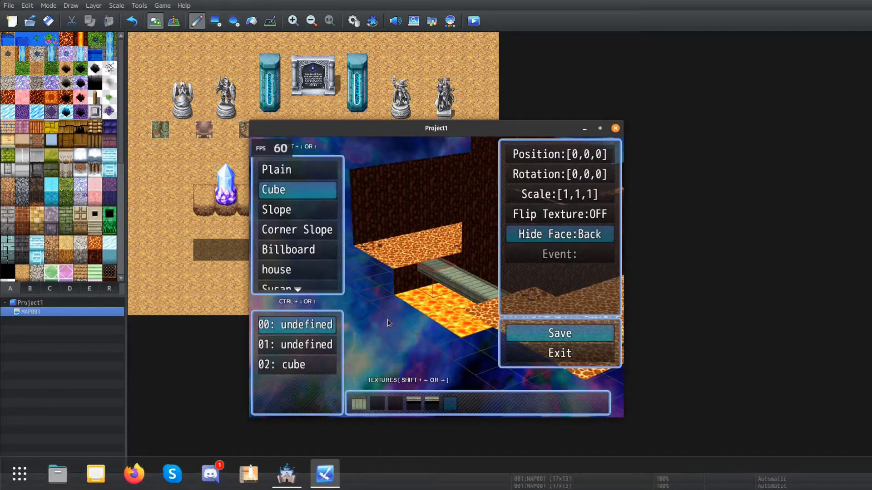
{"action": "key", "text": "alt+F4"}
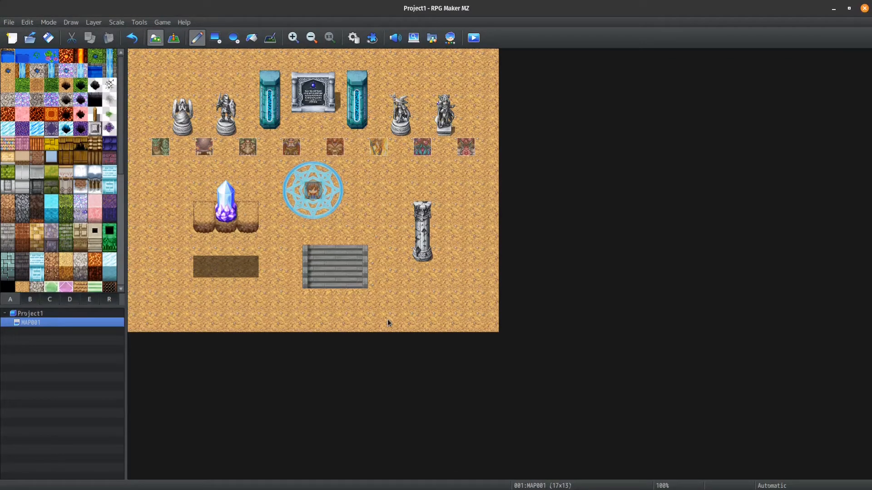
Step: Turn off the RoseEngine_LevelBuilder plugin in the plugin list and close the list
{"action": "key", "text": "F10"}
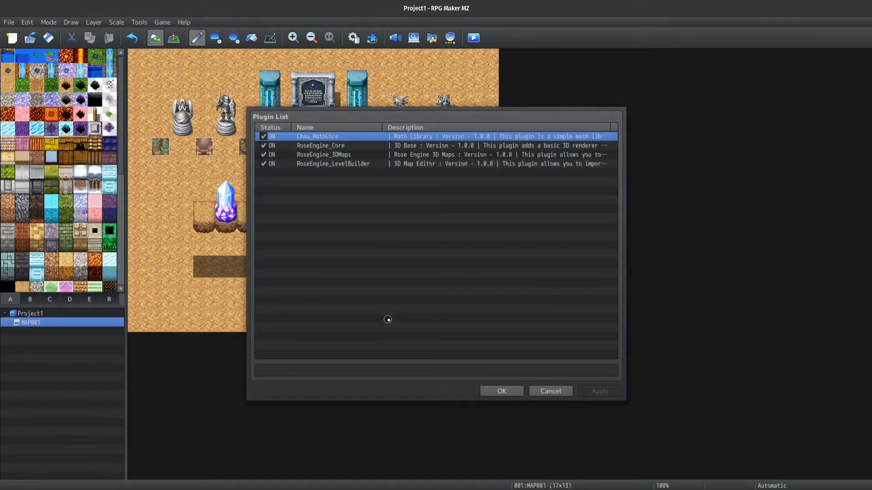
{"action": "key", "text": "Down"}
{"action": "key", "text": "Down"}
{"action": "key", "text": "Down"}
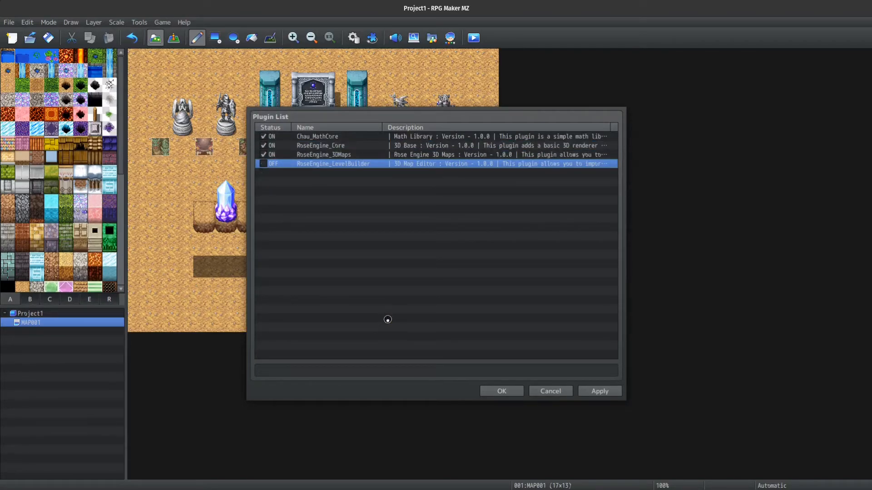
{"action": "key", "text": "Escape"}
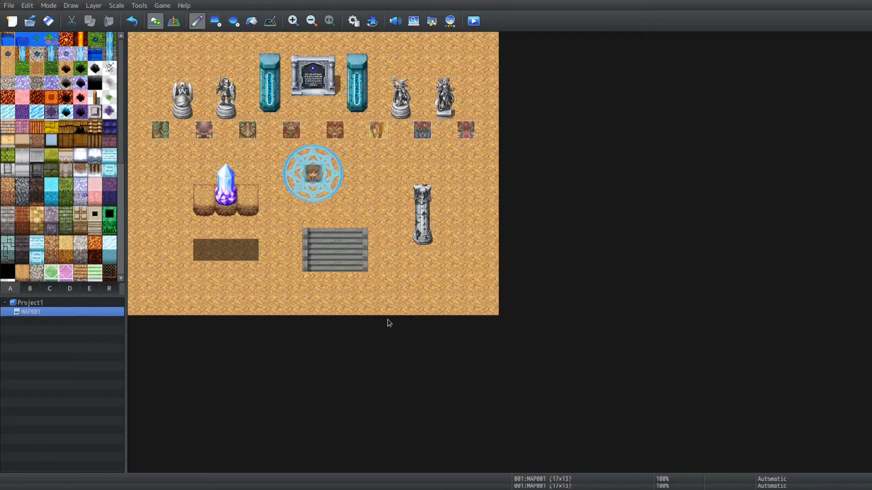
{"action": "key", "text": "super+Return"}
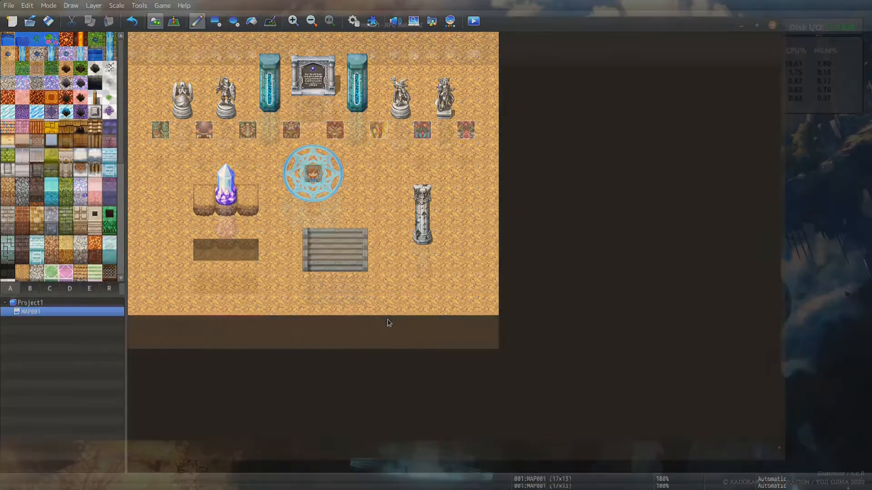
{"action": "key", "text": "super"}
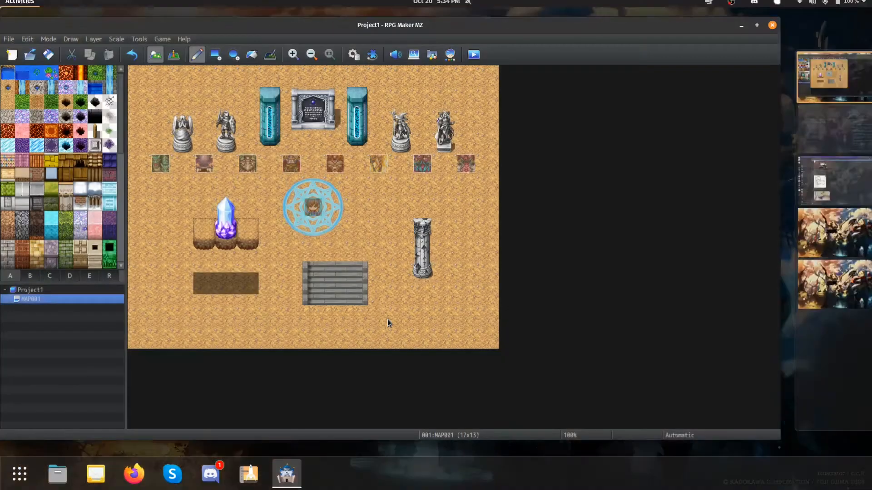
{"action": "key", "text": "super"}
{"action": "key", "text": "super+Return"}
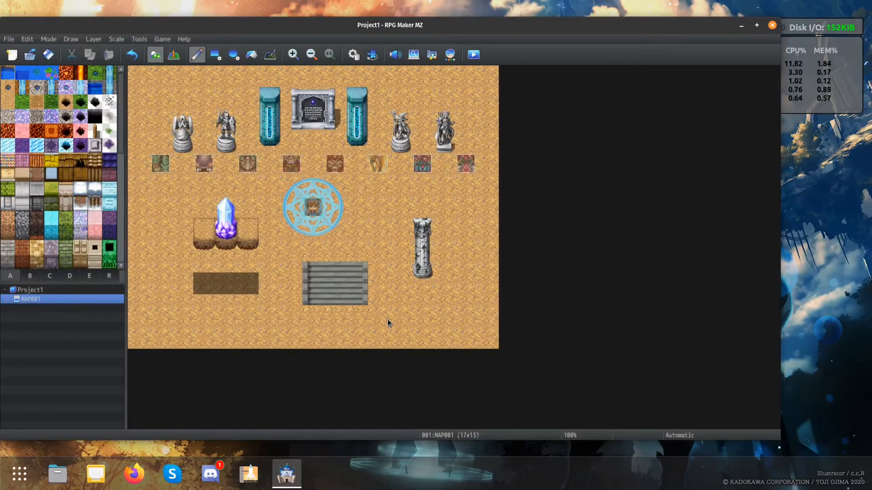
Step: Maximize the project editor, accept reloading the externally modified project data, and start a full-screen playtest
{"action": "left_click", "coordinate": [757, 26]}
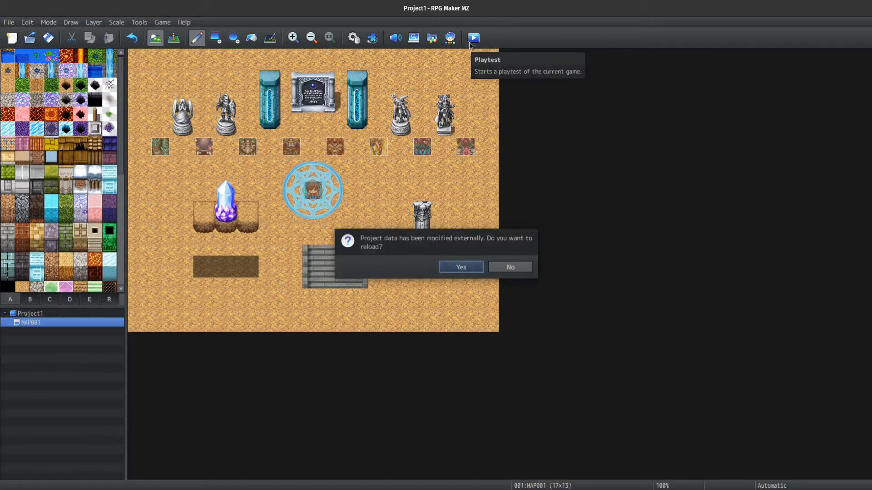
{"action": "left_click", "coordinate": [460, 268]}
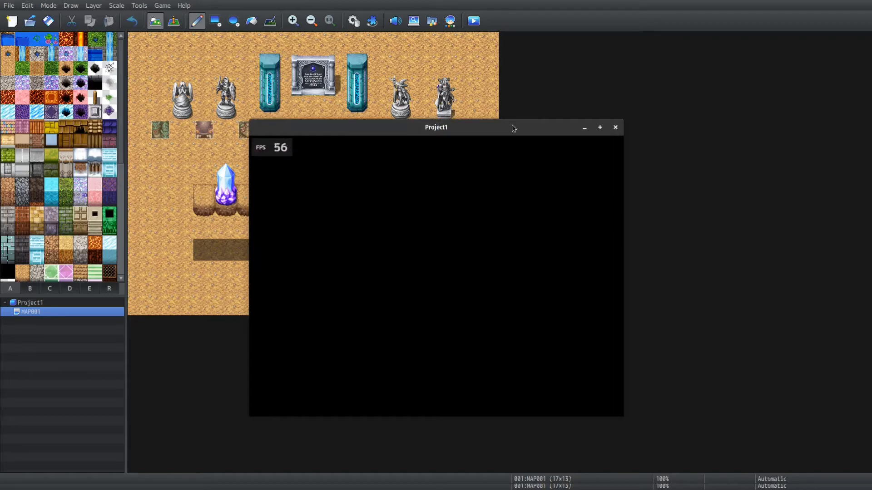
{"action": "key", "text": "F4"}
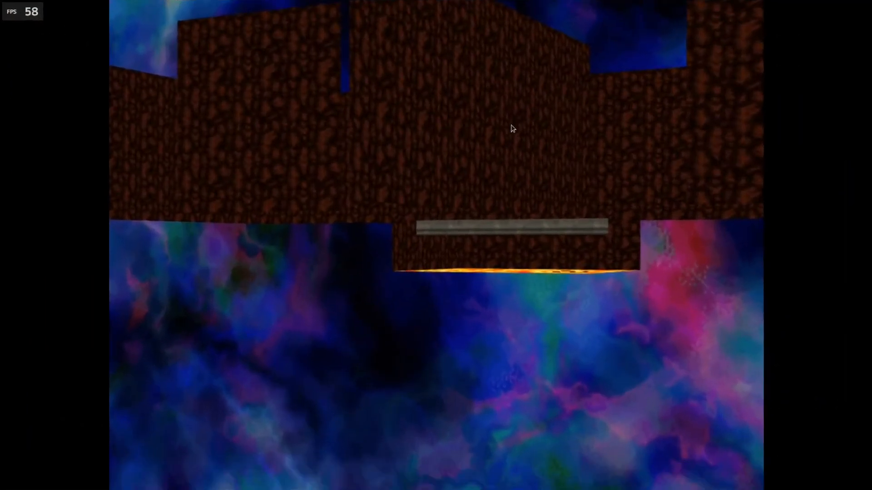
Step: Move through the 3D map in the playtest to examine the bridge, lava floors, exit, stairs and rock walls, and close the playtest
{"action": "left_click_drag", "start_coordinate": [425, 264], "coordinate": [478, 230]}
{"action": "key", "text": "w"}
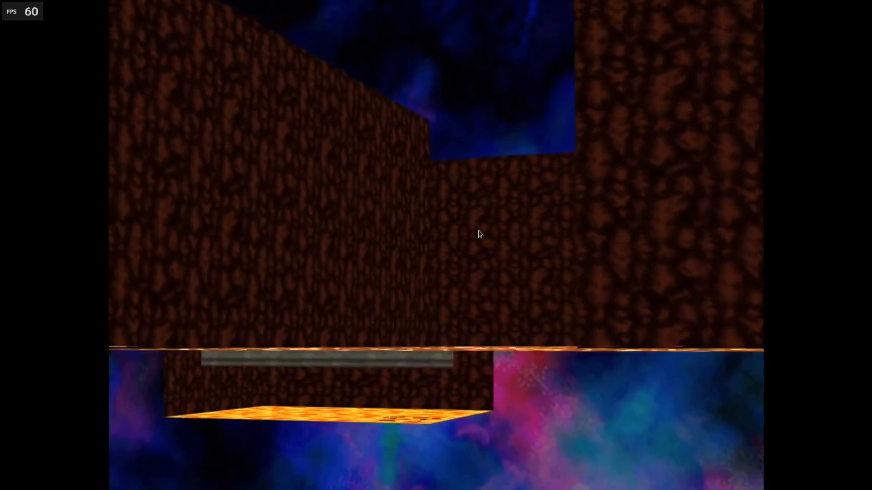
{"action": "key", "text": "w"}
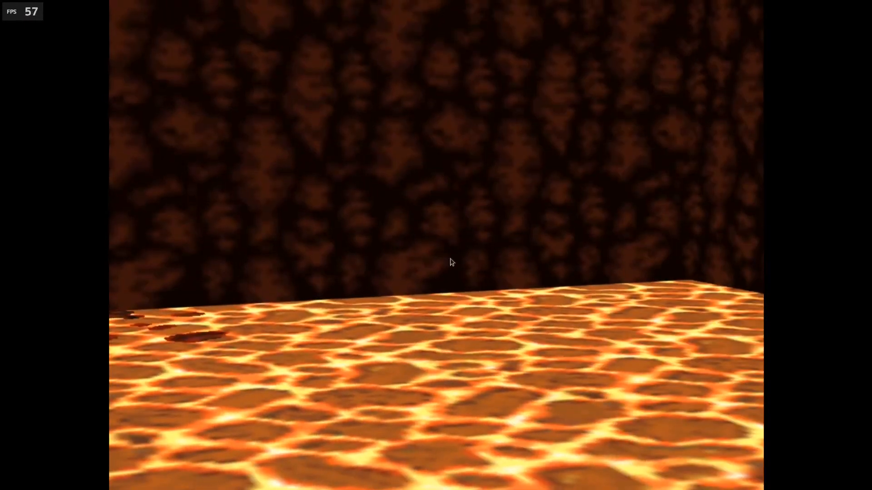
{"action": "key", "text": "w"}
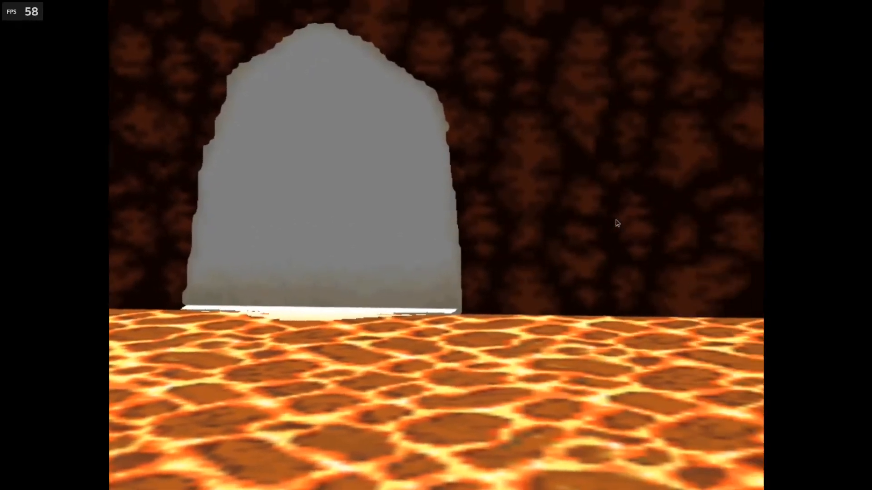
{"action": "left_click_drag", "start_coordinate": [616, 220], "coordinate": [346, 287]}
{"action": "key", "text": "w"}
{"action": "key", "text": "w"}
{"action": "key", "text": "s"}
{"action": "key", "text": "a"}
{"action": "key", "text": "d"}
{"action": "key", "text": "w"}
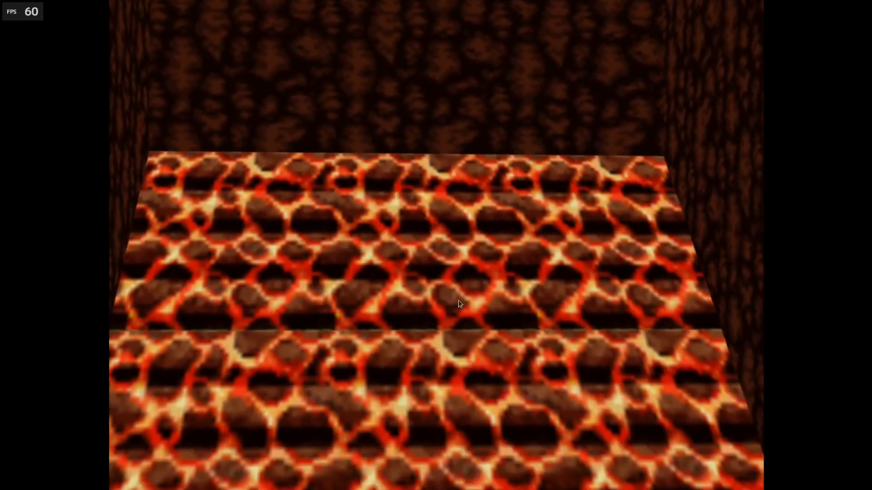
{"action": "left_click_drag", "start_coordinate": [463, 265], "coordinate": [397, 299]}
{"action": "left_click_drag", "start_coordinate": [475, 364], "coordinate": [521, 306]}
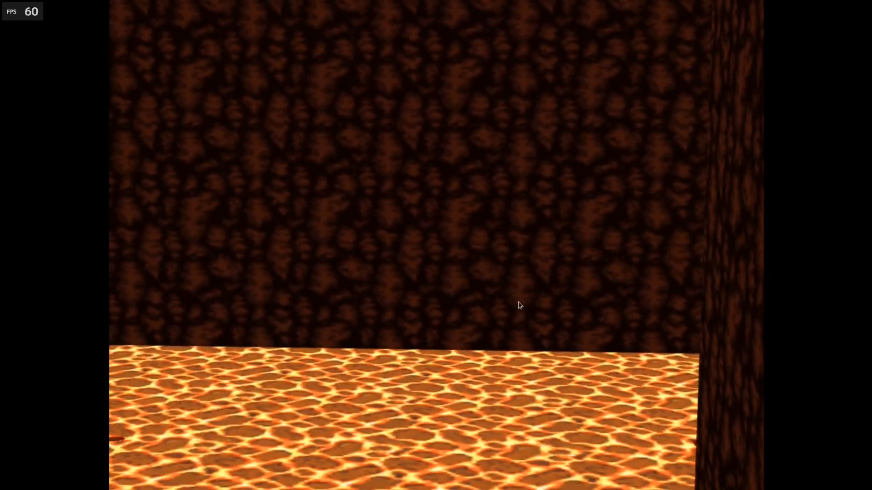
{"action": "key", "text": "alt+Return"}
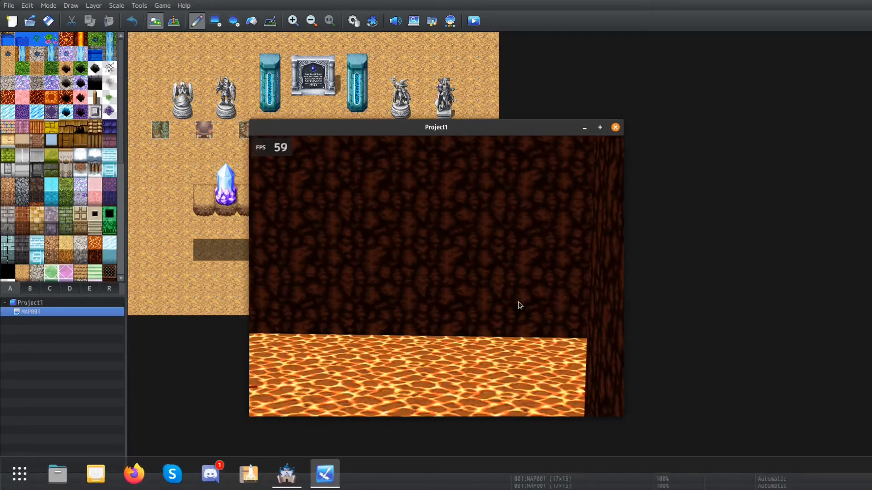
{"action": "key", "text": "alt+F4"}
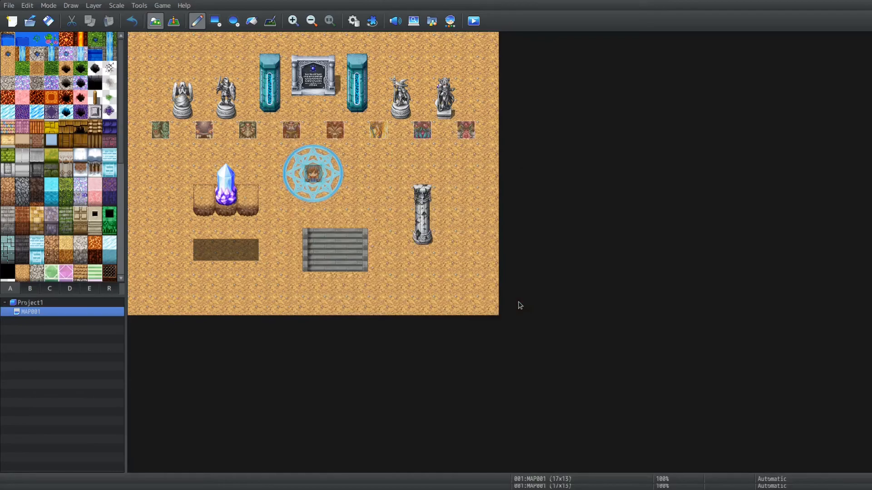